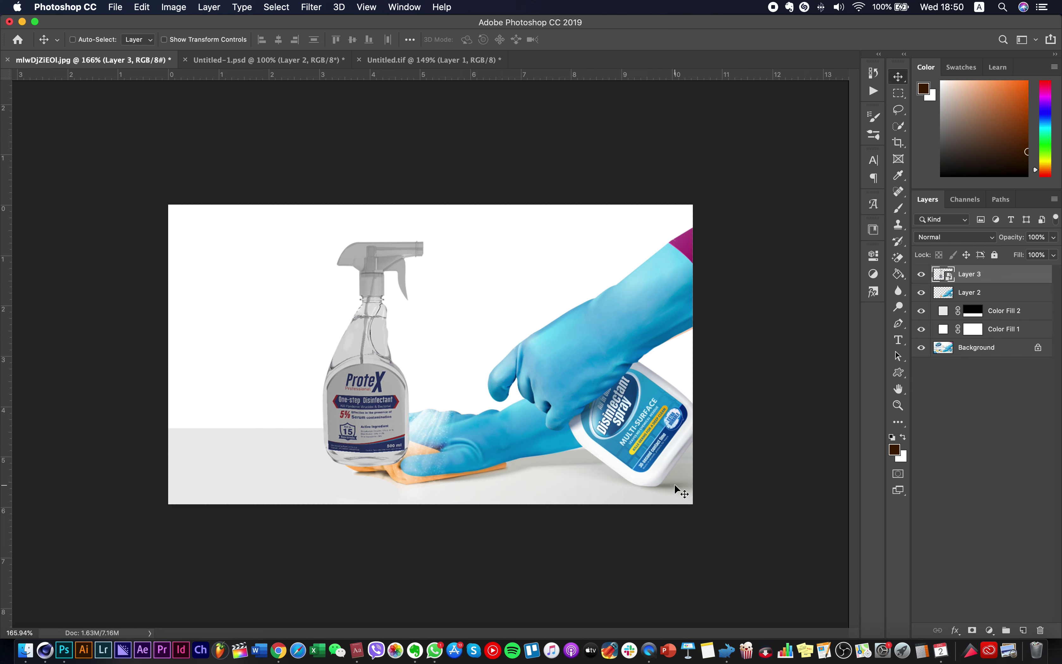
Flip the Layer 2 glove photo horizontally and move it to the canvas's left side
{"action": "key", "text": "super+equal"}
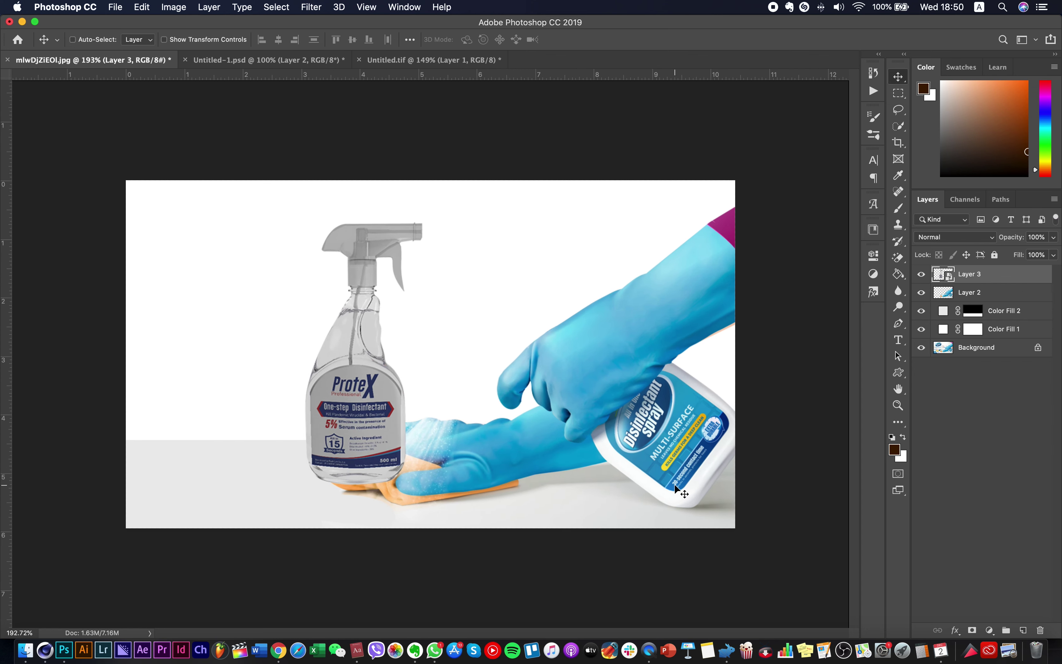
{"action": "left_click", "coordinate": [657, 438], "text": "super"}
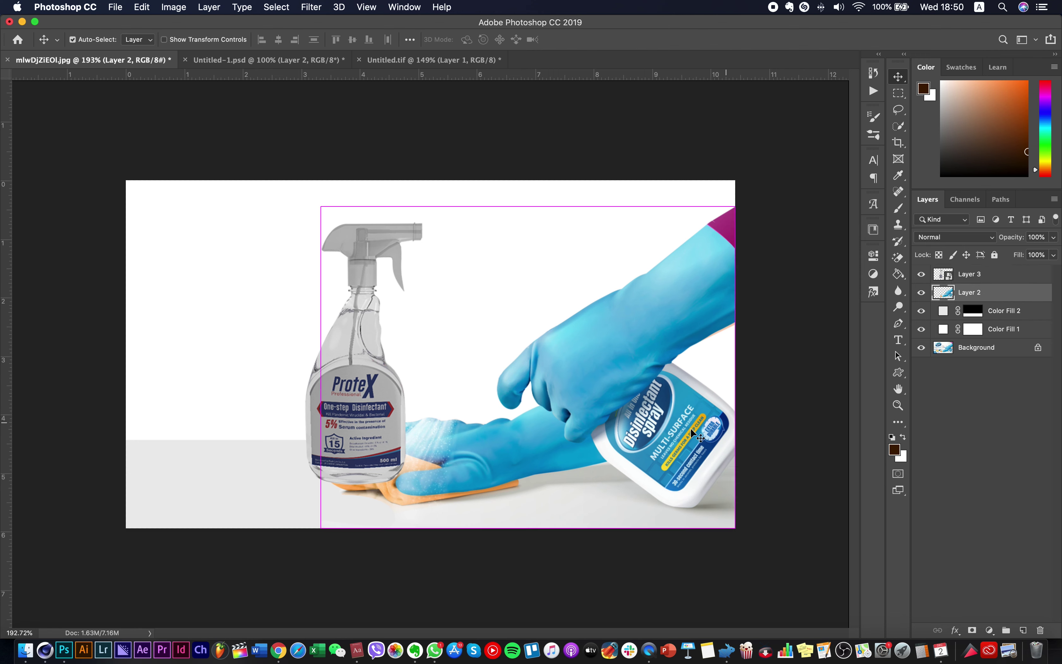
{"action": "key", "text": "super+t"}
{"action": "right_click", "coordinate": [681, 424]}
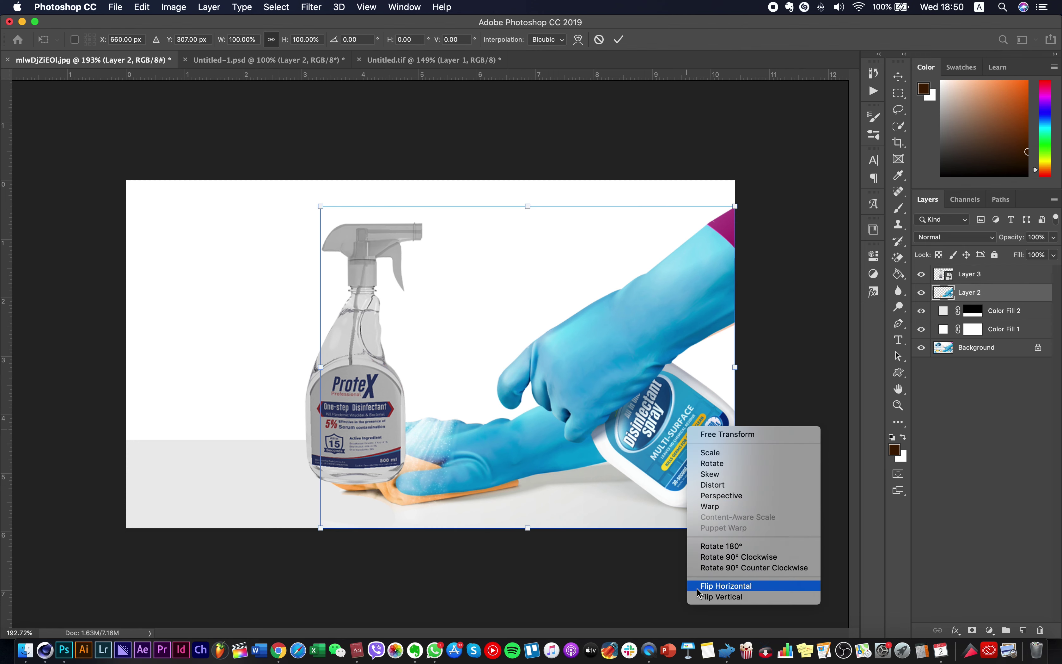
{"action": "left_click", "coordinate": [627, 460]}
{"action": "mouse_move", "coordinate": [592, 414]}
{"action": "left_mouse_down"}
{"action": "mouse_move", "coordinate": [399, 403]}
{"action": "mouse_move", "coordinate": [387, 417]}
{"action": "mouse_move", "coordinate": [263, 435]}
{"action": "left_mouse_up"}
{"action": "key", "text": "Return"}
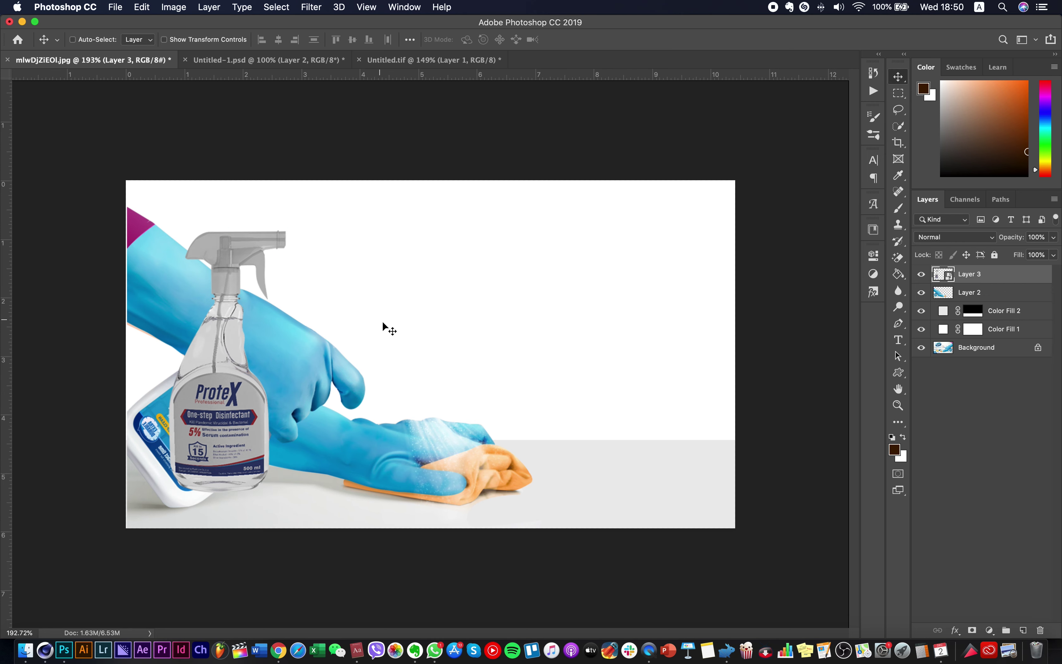
Rotate the ProteX bottle to about 61° and enlarge it so it lies in the glove
{"action": "key", "text": "super+t"}
{"action": "left_click_drag", "start_coordinate": [308, 220], "coordinate": [399, 317]}
{"action": "left_click_drag", "start_coordinate": [277, 312], "coordinate": [317, 352]}
{"action": "left_click_drag", "start_coordinate": [430, 372], "coordinate": [429, 374]}
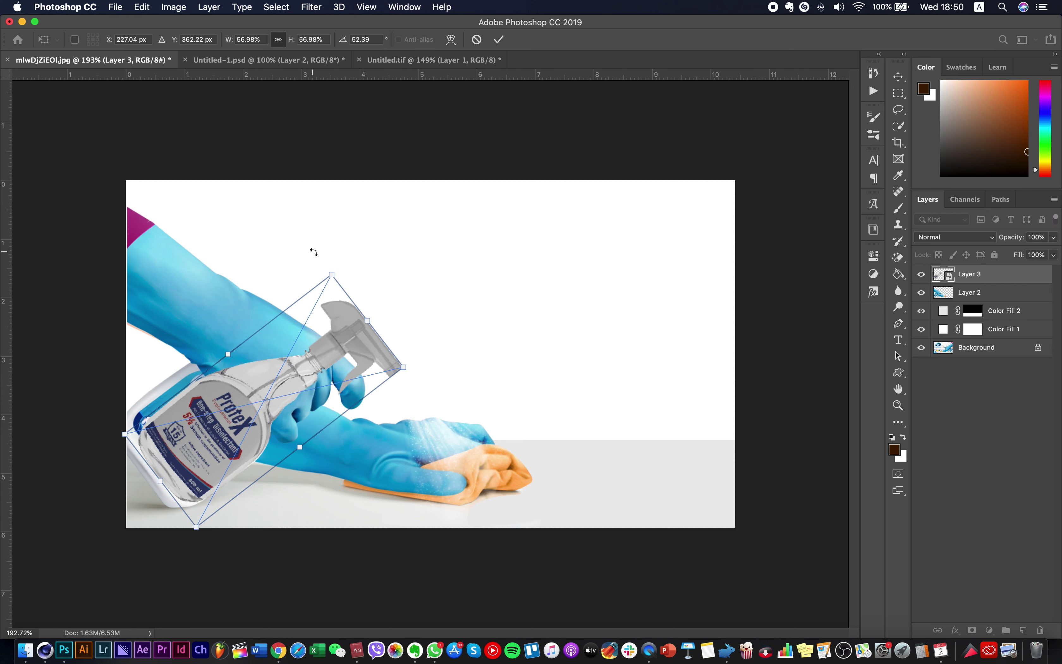
{"action": "mouse_move", "coordinate": [333, 274]}
{"action": "left_mouse_down"}
{"action": "mouse_move", "coordinate": [364, 217]}
{"action": "mouse_move", "coordinate": [285, 323]}
{"action": "mouse_move", "coordinate": [305, 318]}
{"action": "left_mouse_up"}
{"action": "left_click_drag", "start_coordinate": [382, 269], "coordinate": [400, 279]}
{"action": "left_click_drag", "start_coordinate": [334, 335], "coordinate": [333, 334]}
{"action": "key", "text": "Return"}
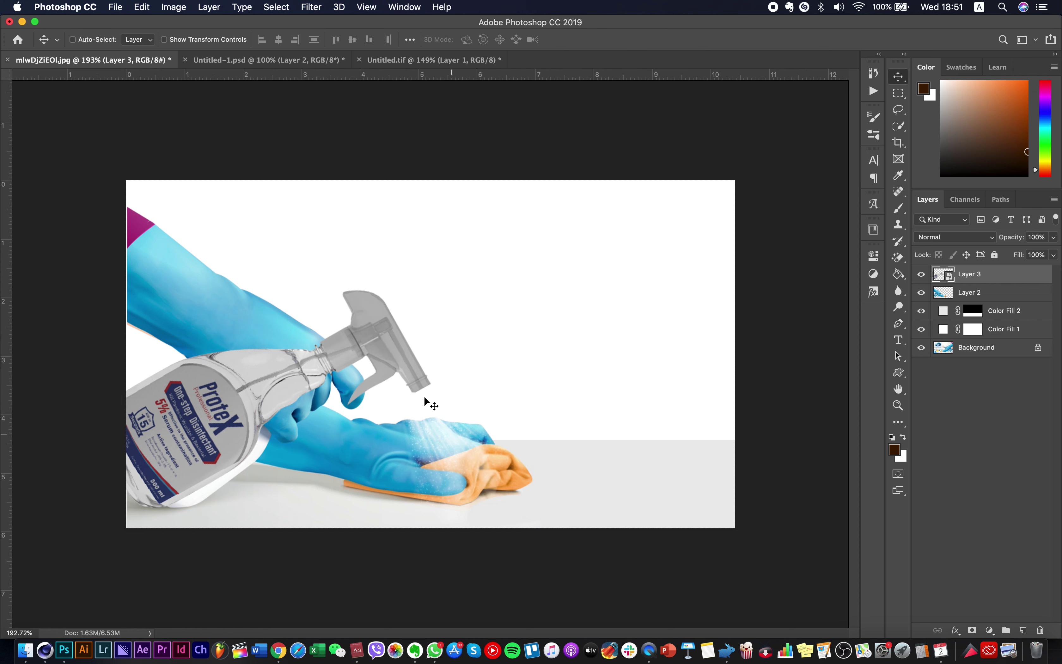
Nudge the bottle into the glove, then slide the glove and bottle right together
{"action": "left_click_drag", "start_coordinate": [403, 366], "coordinate": [398, 362]}
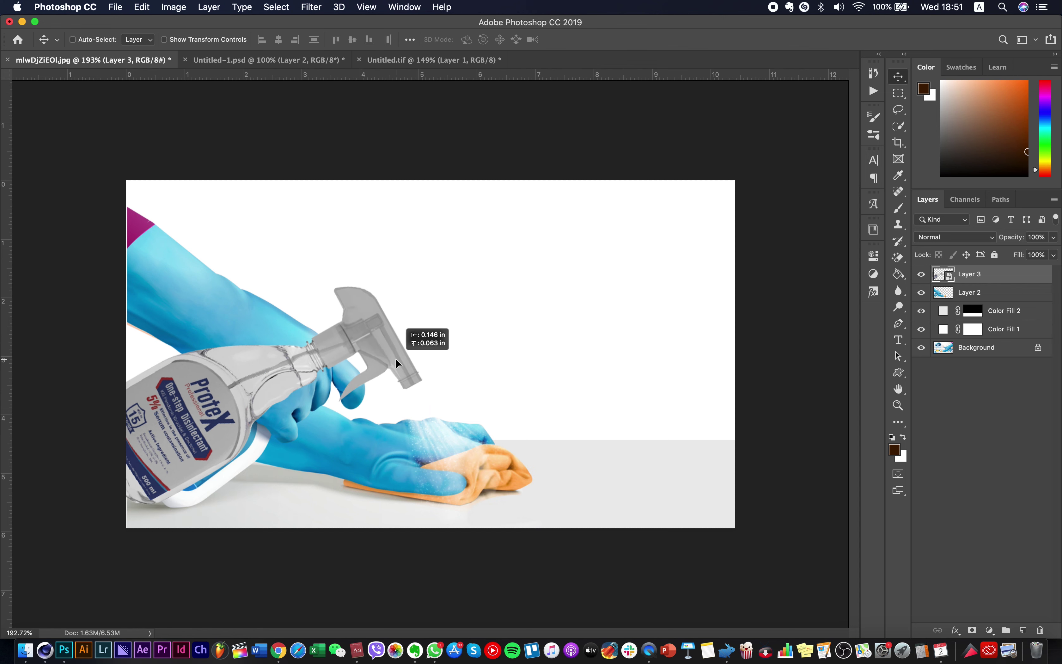
{"action": "left_click", "coordinate": [394, 442], "text": "shift+super"}
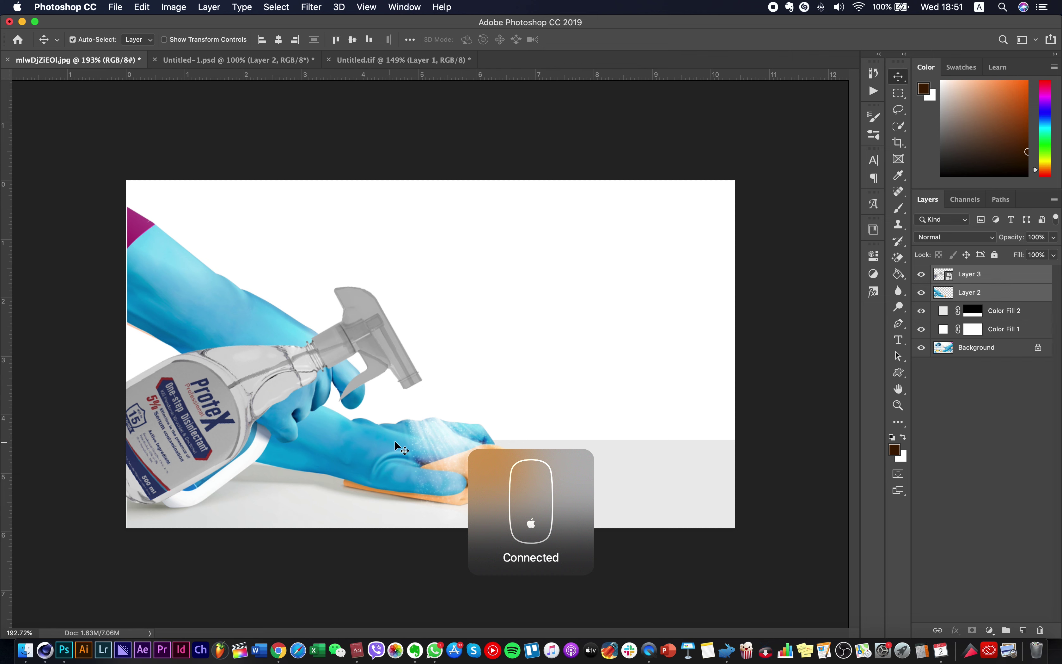
{"action": "mouse_move", "coordinate": [413, 439]}
{"action": "left_mouse_down"}
{"action": "mouse_move", "coordinate": [423, 431]}
{"action": "mouse_move", "coordinate": [395, 438]}
{"action": "left_mouse_up"}
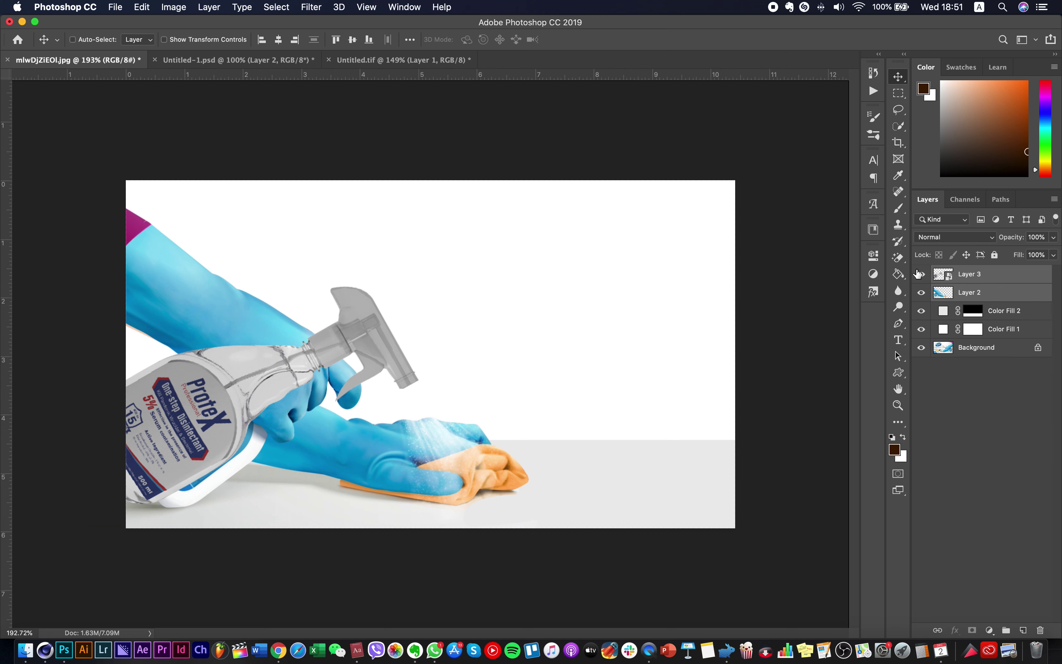
Hide the bottle layer and begin a Pen path along the glove edge from the bottle
{"action": "left_click", "coordinate": [920, 272]}
{"action": "left_click", "coordinate": [992, 292]}
{"action": "scroll", "coordinate": [128, 439], "scroll_direction": "up", "scroll_amount": 3}
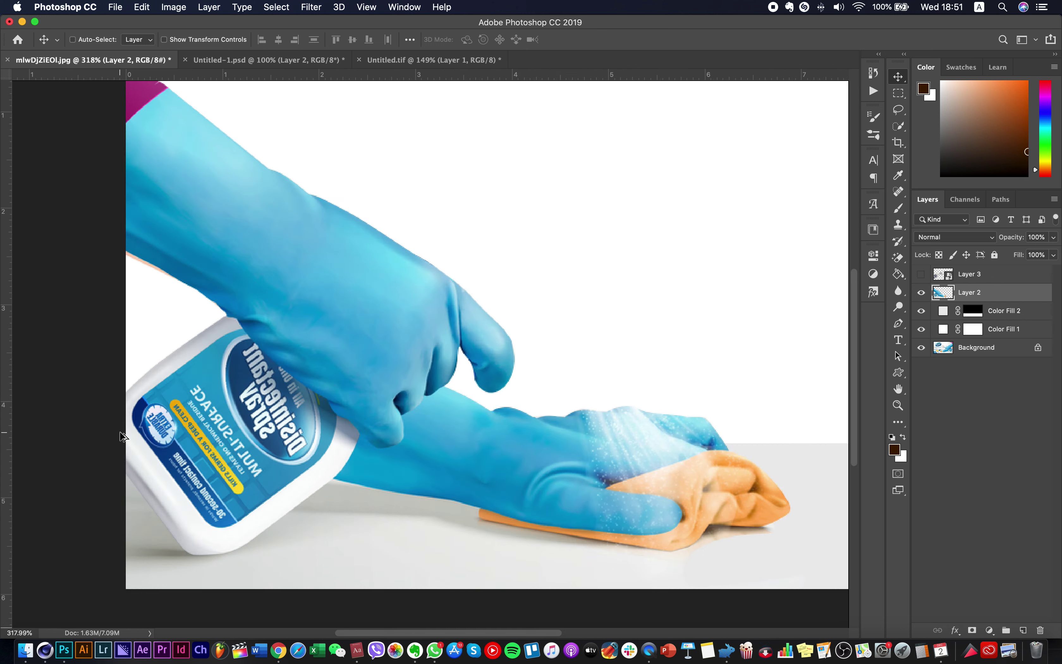
{"action": "left_click", "coordinate": [898, 324]}
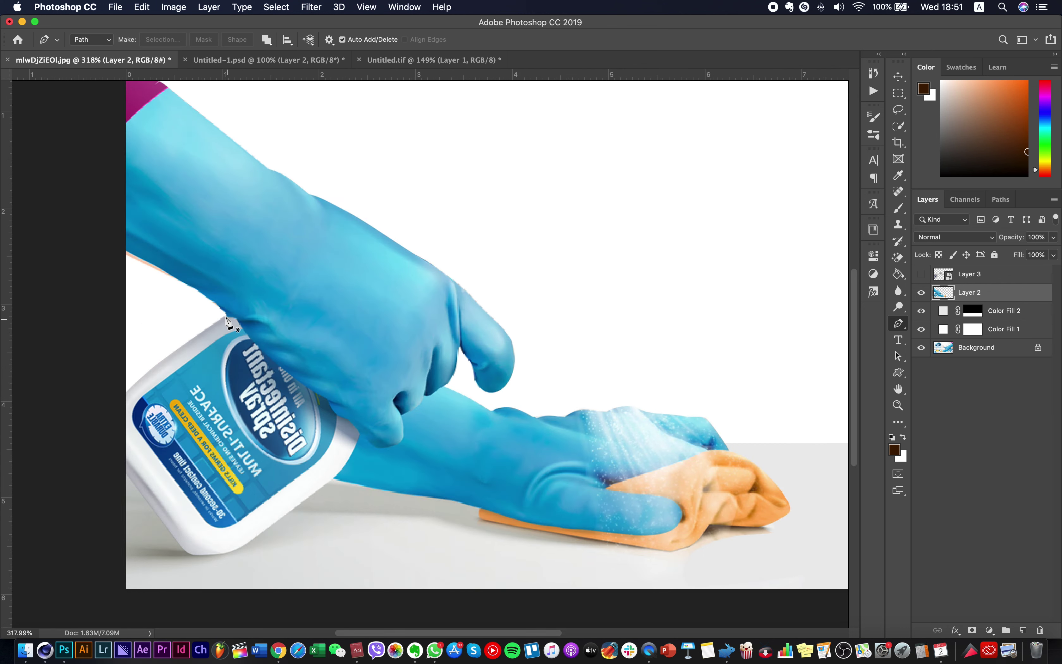
{"action": "left_click", "coordinate": [221, 306]}
{"action": "left_click_drag", "start_coordinate": [229, 316], "coordinate": [248, 338]}
{"action": "scroll", "coordinate": [271, 377], "scroll_direction": "up", "scroll_amount": 3}
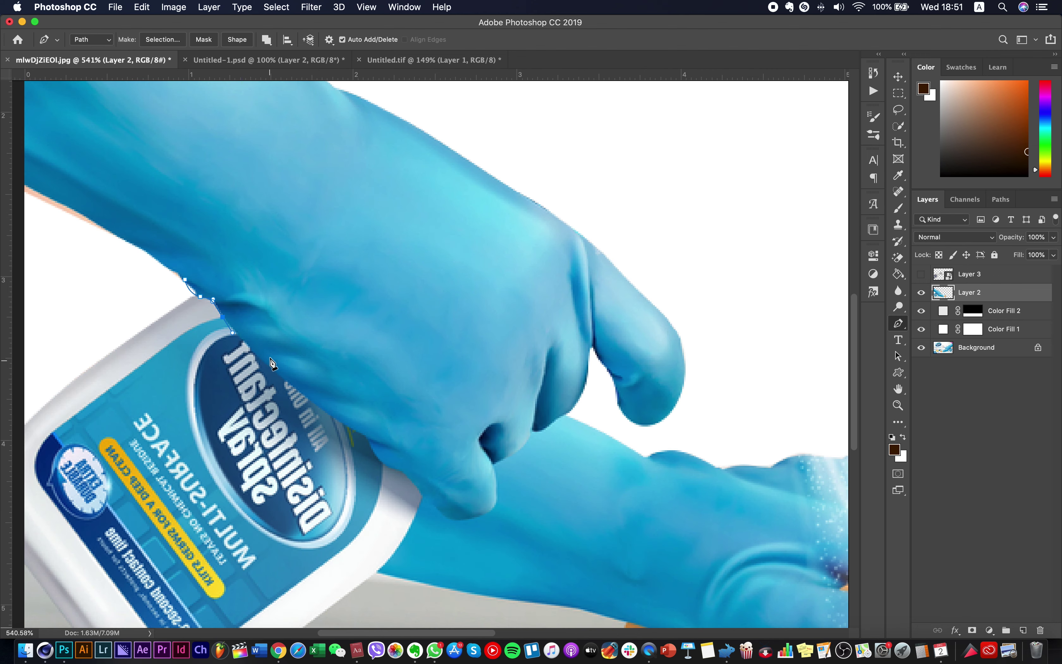
{"action": "left_click_drag", "start_coordinate": [269, 386], "coordinate": [281, 398]}
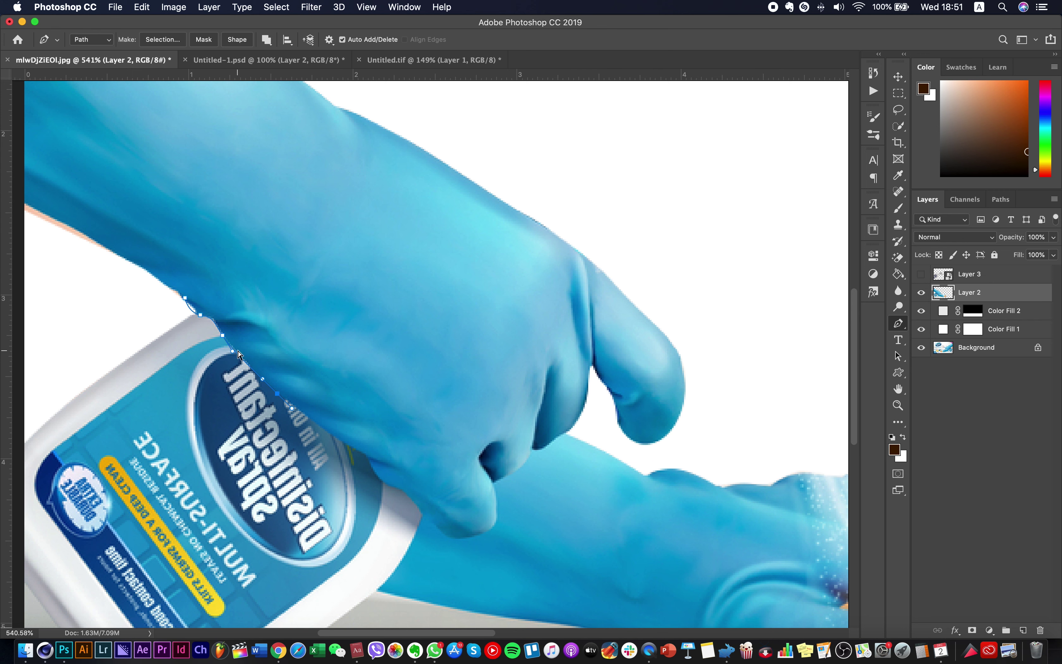
{"action": "left_click_drag", "start_coordinate": [224, 339], "coordinate": [228, 339]}
{"action": "key", "text": "super+z"}
{"action": "left_click_drag", "start_coordinate": [422, 491], "coordinate": [421, 492]}
Continue the path along the glove's lower edge and around the knuckles
{"action": "scroll", "coordinate": [454, 503], "scroll_direction": "down", "scroll_amount": 5}
{"action": "scroll", "coordinate": [453, 502], "scroll_direction": "right", "scroll_amount": 3}
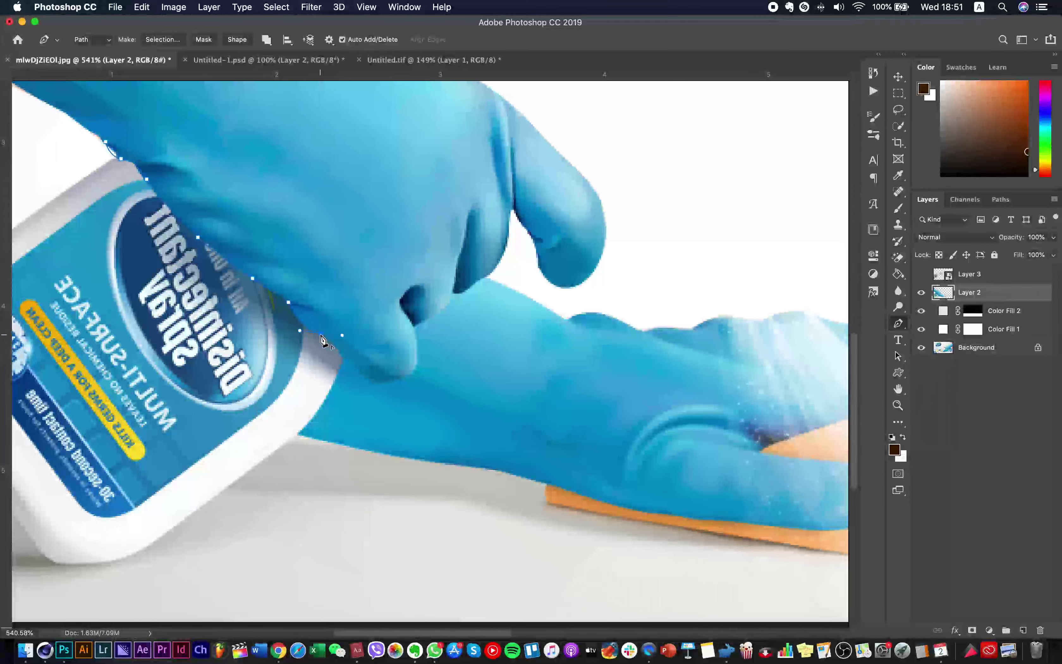
{"action": "left_click_drag", "start_coordinate": [344, 358], "coordinate": [351, 367]}
{"action": "left_click", "coordinate": [345, 358], "text": "alt"}
{"action": "left_click_drag", "start_coordinate": [406, 377], "coordinate": [433, 355]}
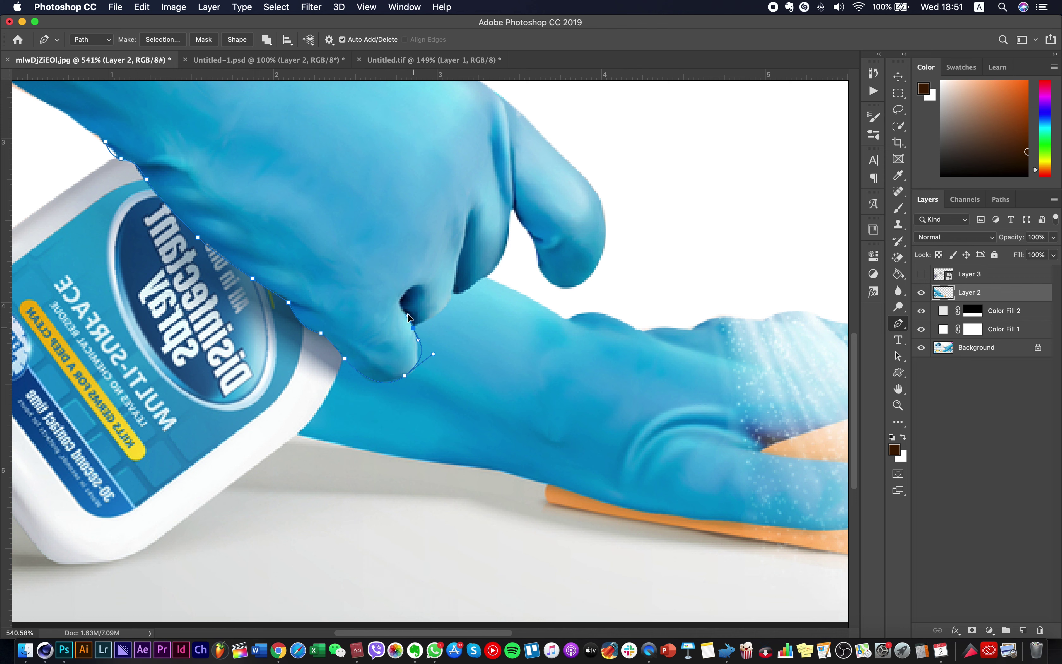
{"action": "left_click_drag", "start_coordinate": [376, 397], "coordinate": [351, 365]}
{"action": "left_click", "coordinate": [405, 376]}
{"action": "left_click", "coordinate": [405, 375], "text": "alt"}
Trace the path around the fingers and fingertips and up along the arm
{"action": "left_click_drag", "start_coordinate": [414, 327], "coordinate": [407, 278]}
{"action": "left_click", "coordinate": [415, 328], "text": "alt"}
{"action": "left_click_drag", "start_coordinate": [452, 293], "coordinate": [458, 276]}
{"action": "left_click_drag", "start_coordinate": [415, 327], "coordinate": [413, 325]}
{"action": "left_click", "coordinate": [453, 294]}
{"action": "left_click_drag", "start_coordinate": [473, 285], "coordinate": [486, 276]}
{"action": "left_click", "coordinate": [498, 271]}
{"action": "scroll", "coordinate": [535, 297], "scroll_direction": "down", "scroll_amount": 3}
{"action": "left_click_drag", "start_coordinate": [567, 292], "coordinate": [592, 284]}
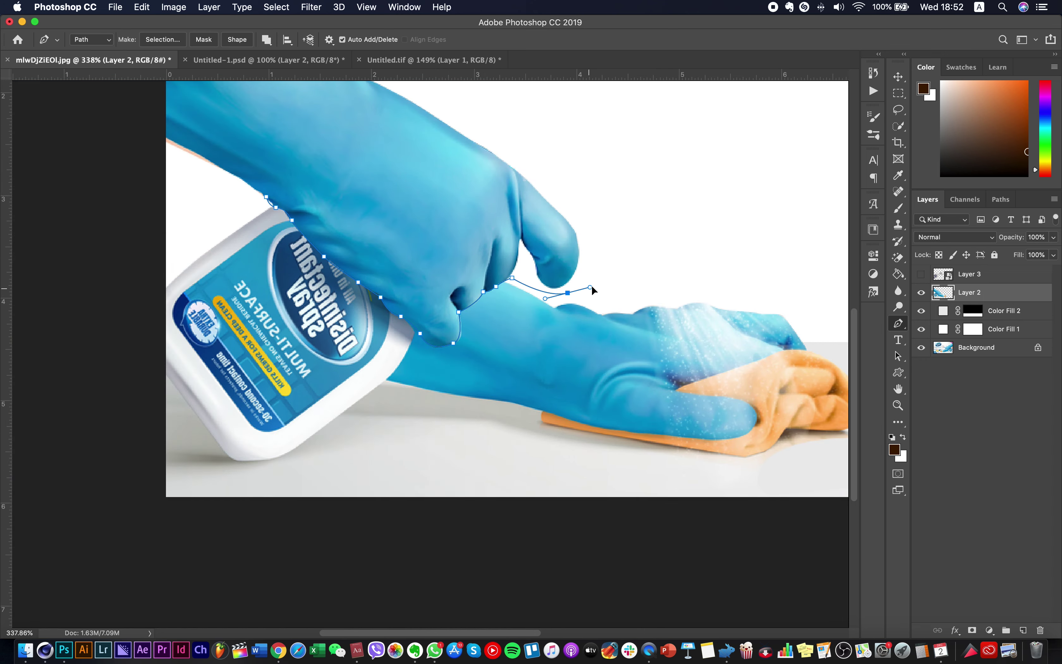
{"action": "left_click_drag", "start_coordinate": [579, 199], "coordinate": [536, 149]}
{"action": "left_click_drag", "start_coordinate": [384, 131], "coordinate": [400, 278]}
Close the path over the sleeve, down the left side and along the bottle, then load it as a selection
{"action": "left_click", "coordinate": [334, 153]}
{"action": "left_click", "coordinate": [242, 104]}
{"action": "left_click_drag", "start_coordinate": [241, 103], "coordinate": [258, 182]}
{"action": "left_click", "coordinate": [159, 124]}
{"action": "left_click", "coordinate": [135, 344]}
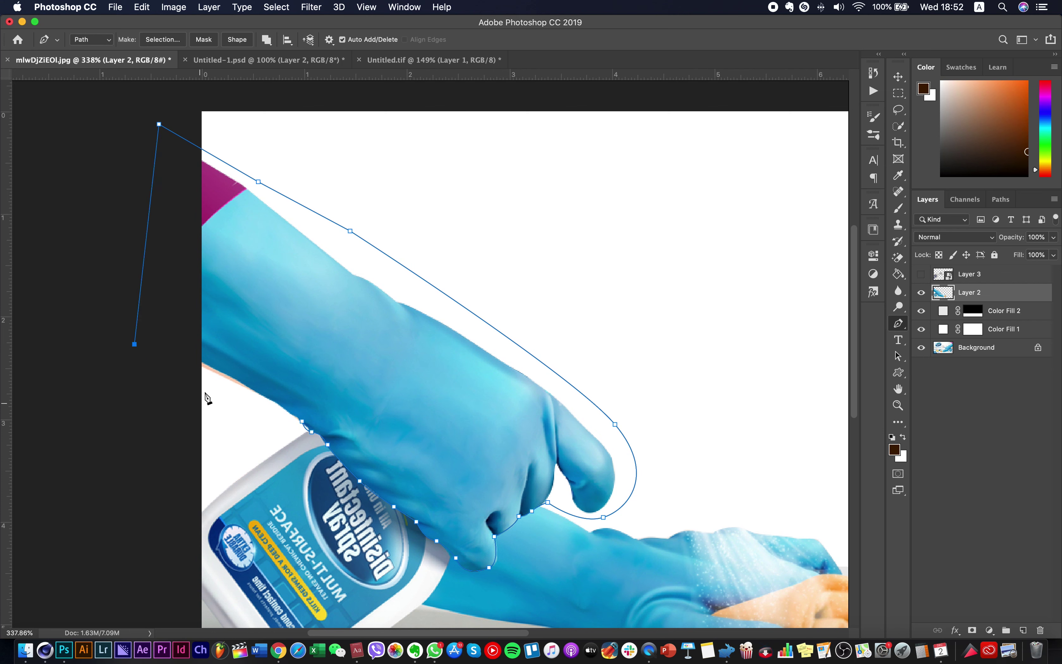
{"action": "left_click", "coordinate": [201, 363]}
{"action": "left_click_drag", "start_coordinate": [259, 395], "coordinate": [265, 397]}
{"action": "key", "text": "super+z"}
{"action": "left_click_drag", "start_coordinate": [258, 394], "coordinate": [272, 402]}
{"action": "left_click", "coordinate": [259, 394], "text": "alt"}
{"action": "left_click_drag", "start_coordinate": [302, 422], "coordinate": [309, 432]}
{"action": "key", "text": "super+Return"}
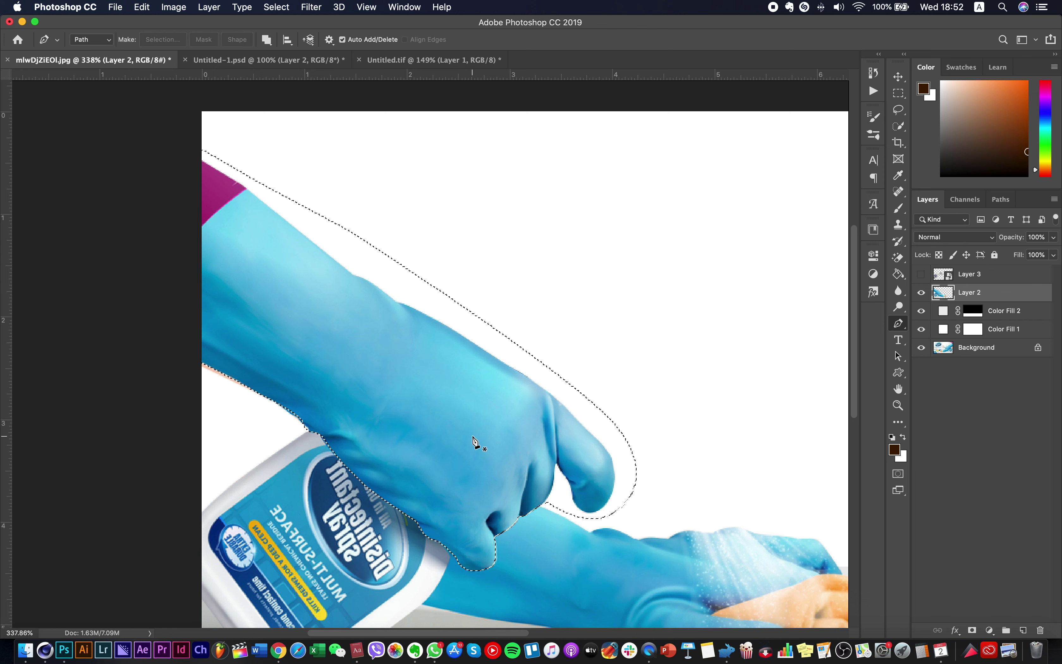
Copy the selected upper hand onto a new Layer 4
{"action": "key", "text": "super+j"}
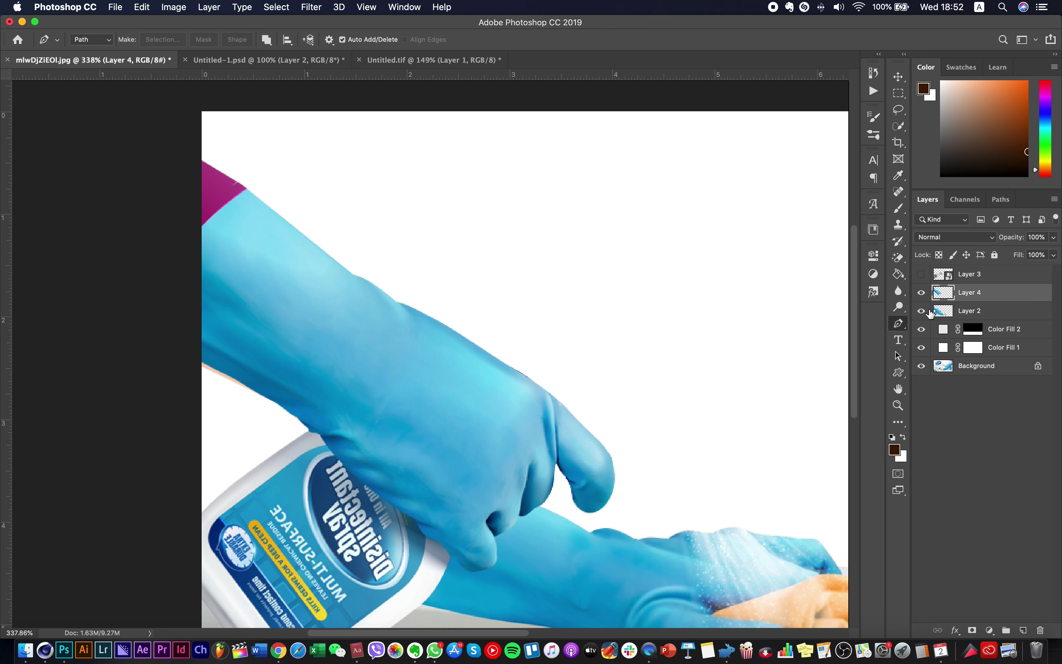
{"action": "scroll", "coordinate": [688, 316], "scroll_direction": "down", "scroll_amount": 2}
{"action": "scroll", "coordinate": [689, 316], "scroll_direction": "down", "scroll_amount": 8}
{"action": "scroll", "coordinate": [688, 316], "scroll_direction": "up", "scroll_amount": 3}
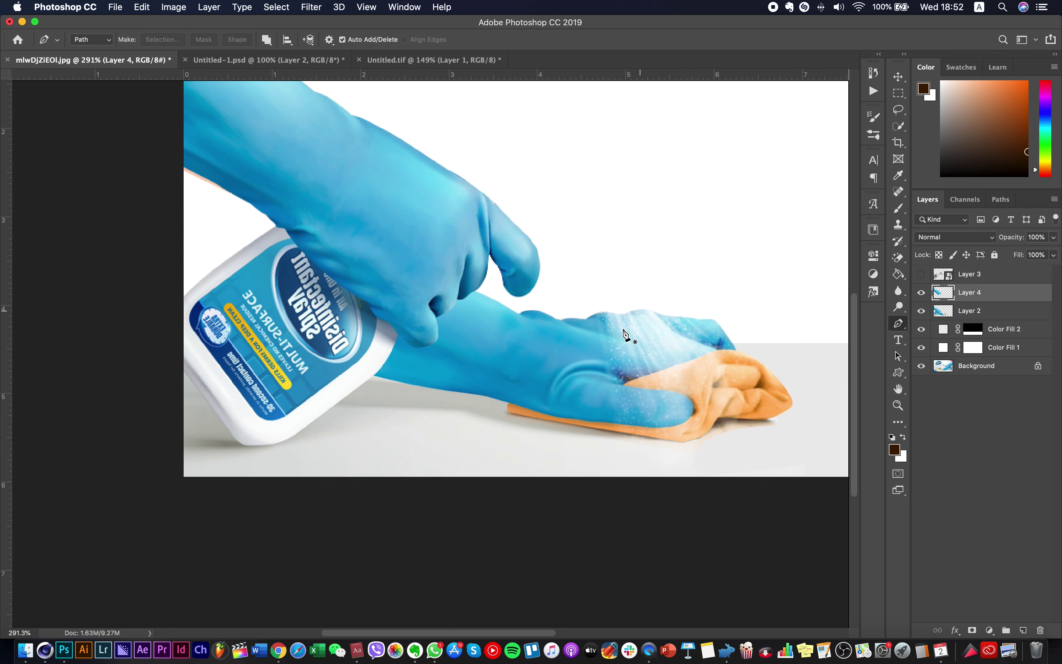
Show the ProteX bottle, move Layer 3 beneath Layer 4 and nudge the bottle left and down
{"action": "left_click", "coordinate": [921, 274]}
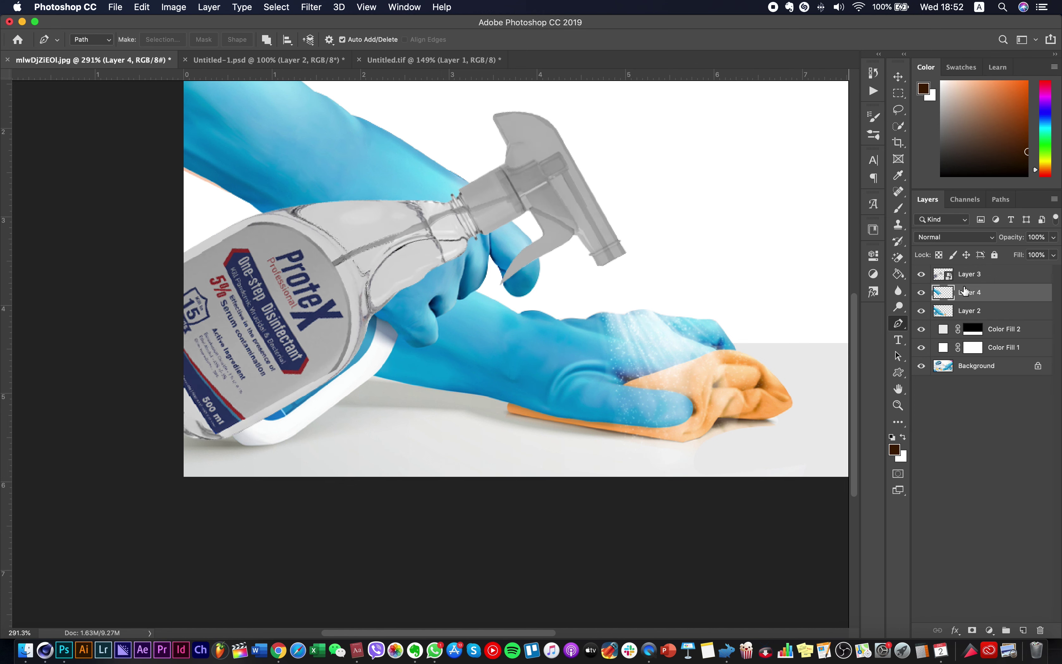
{"action": "left_click", "coordinate": [978, 275]}
{"action": "scroll", "coordinate": [421, 262], "scroll_direction": "down", "scroll_amount": 3}
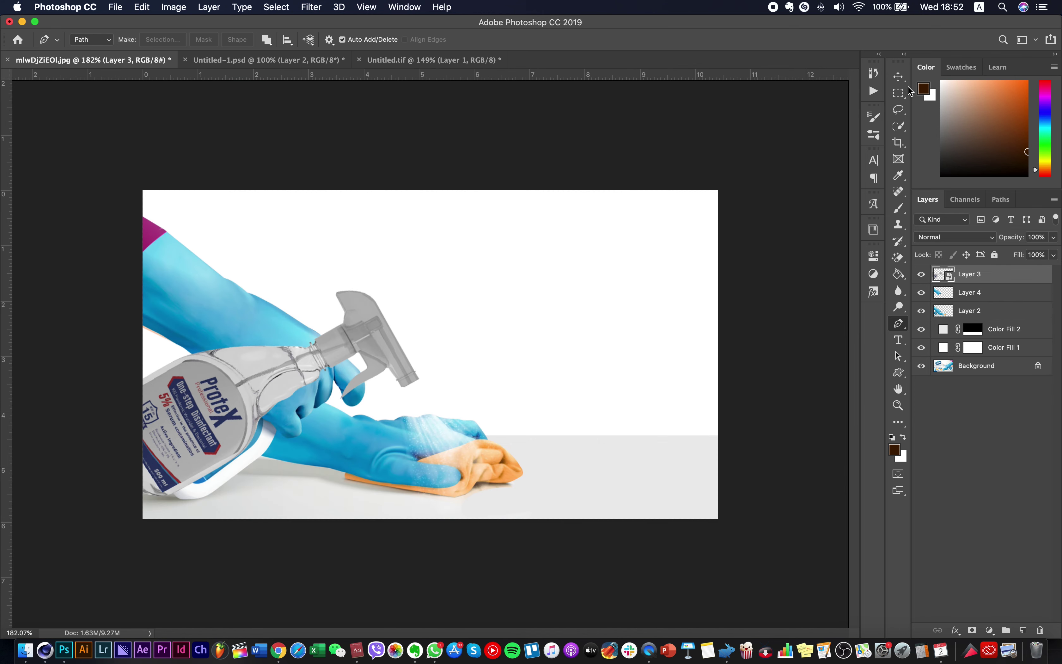
{"action": "left_click", "coordinate": [901, 78]}
{"action": "left_click_drag", "start_coordinate": [993, 285], "coordinate": [981, 303]}
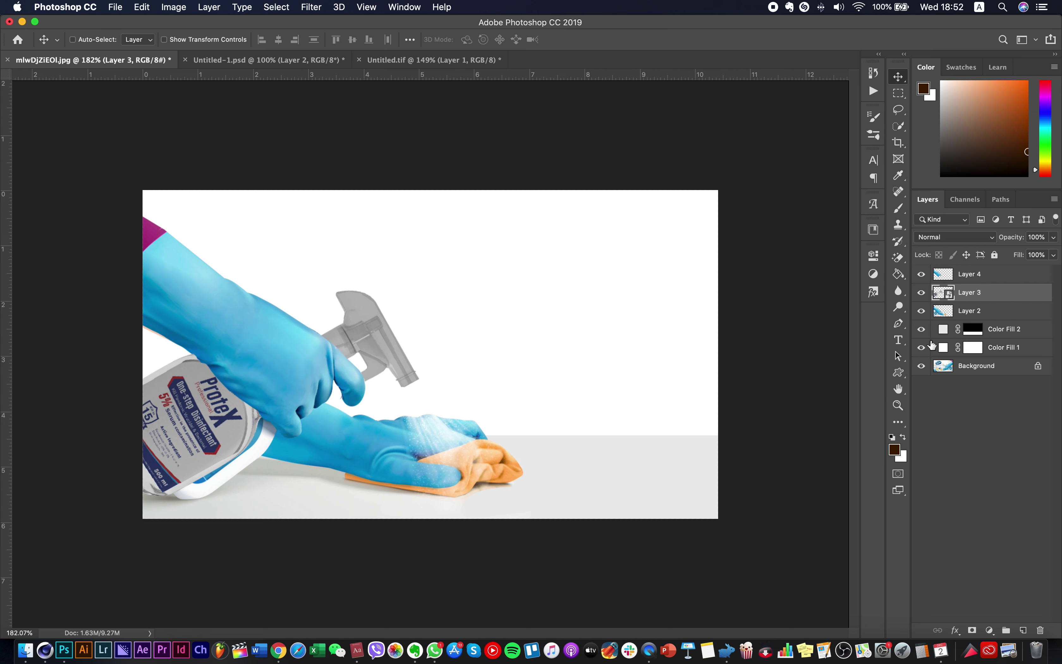
{"action": "mouse_move", "coordinate": [390, 371]}
{"action": "left_mouse_down"}
{"action": "mouse_move", "coordinate": [388, 357]}
{"action": "mouse_move", "coordinate": [375, 378]}
{"action": "left_mouse_up"}
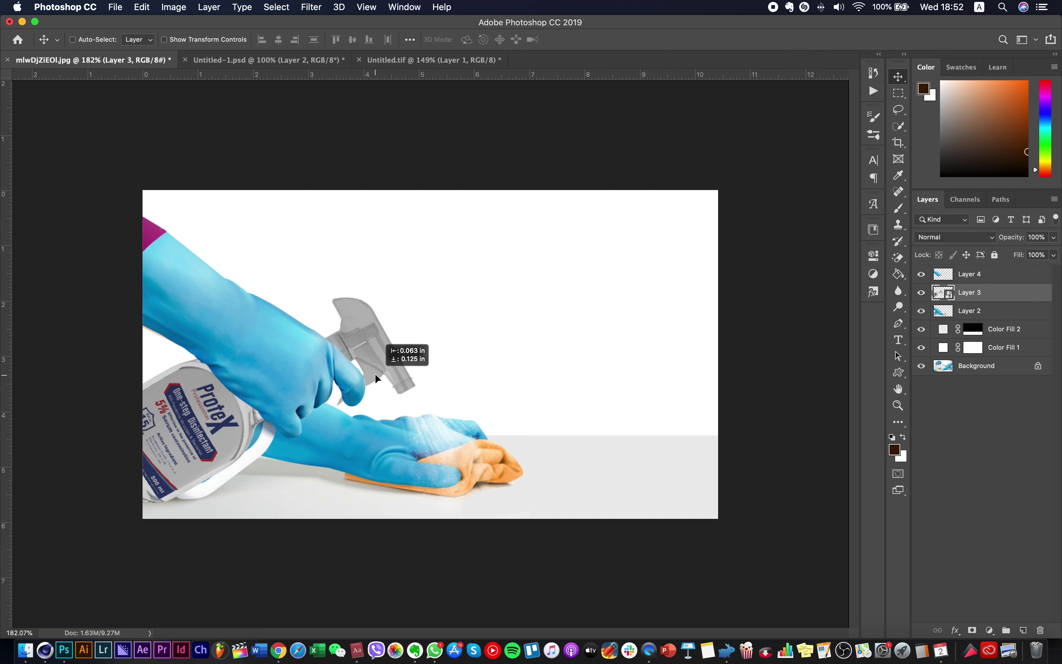
Try shifting the glove and bottle right, undo it, and select Layer 4 alone
{"action": "left_click", "coordinate": [401, 454], "text": "shift+super"}
{"action": "mouse_move", "coordinate": [375, 457]}
{"action": "left_mouse_down"}
{"action": "mouse_move", "coordinate": [396, 455]}
{"action": "mouse_move", "coordinate": [395, 436]}
{"action": "mouse_move", "coordinate": [415, 436]}
{"action": "mouse_move", "coordinate": [369, 438]}
{"action": "mouse_move", "coordinate": [428, 437]}
{"action": "mouse_move", "coordinate": [409, 437]}
{"action": "left_mouse_up"}
{"action": "key", "text": "super+z"}
{"action": "left_click", "coordinate": [974, 280]}
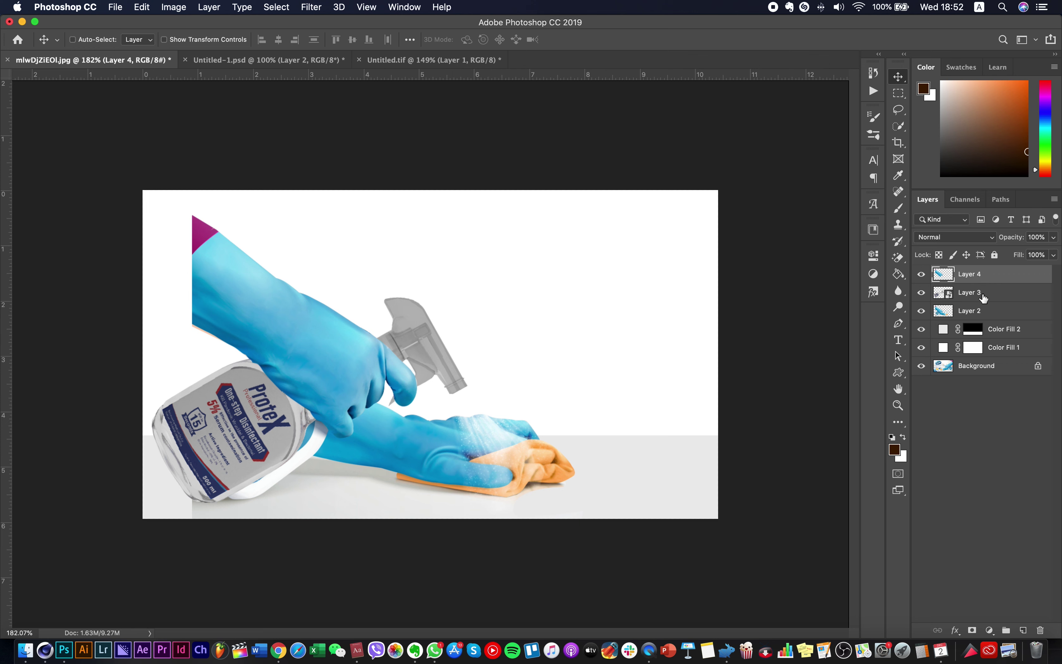
Add a Brightness/Contrast layer clipped to bottle Layer 3 and raise its brightness to 28
{"action": "left_click", "coordinate": [1018, 293]}
{"action": "left_click", "coordinate": [990, 630]}
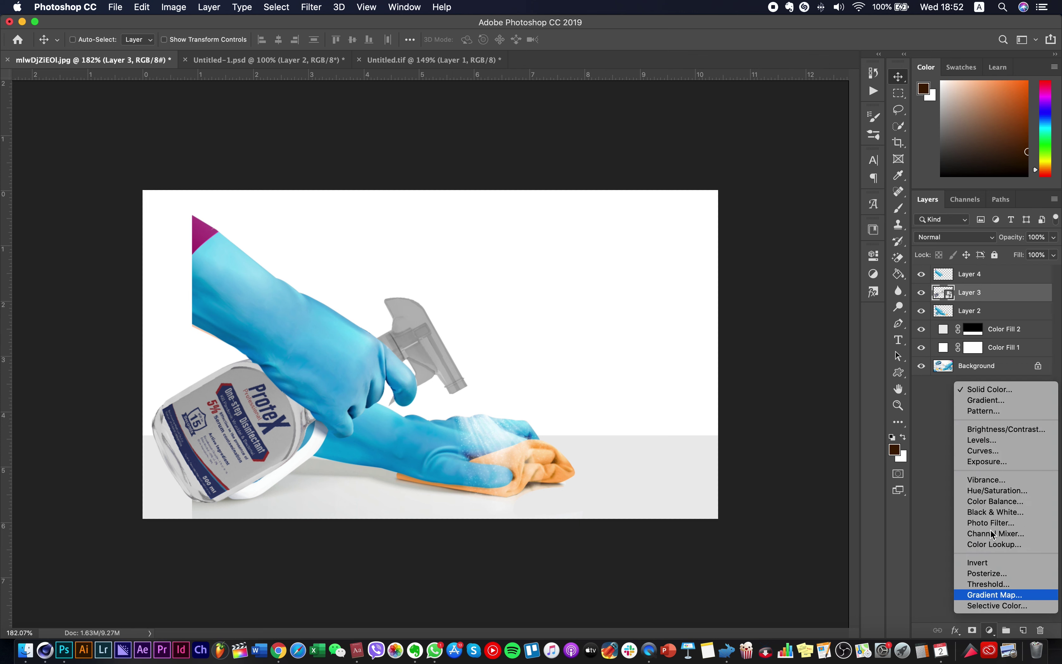
{"action": "left_click", "coordinate": [1000, 429]}
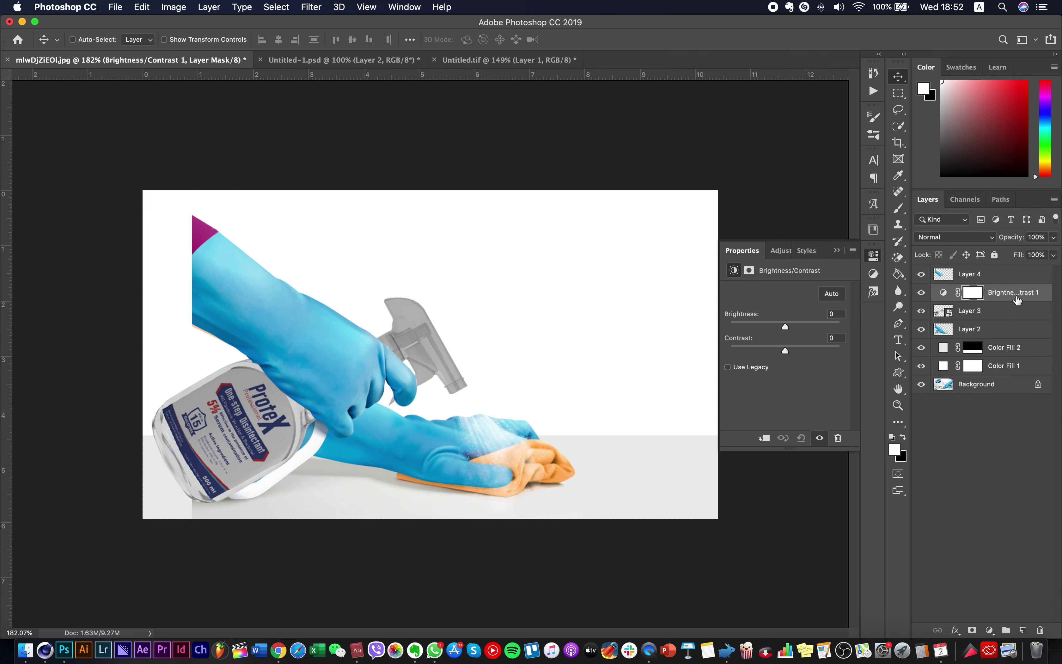
{"action": "right_click", "coordinate": [1018, 293]}
{"action": "left_click", "coordinate": [913, 328]}
{"action": "left_click_drag", "start_coordinate": [785, 327], "coordinate": [796, 324]}
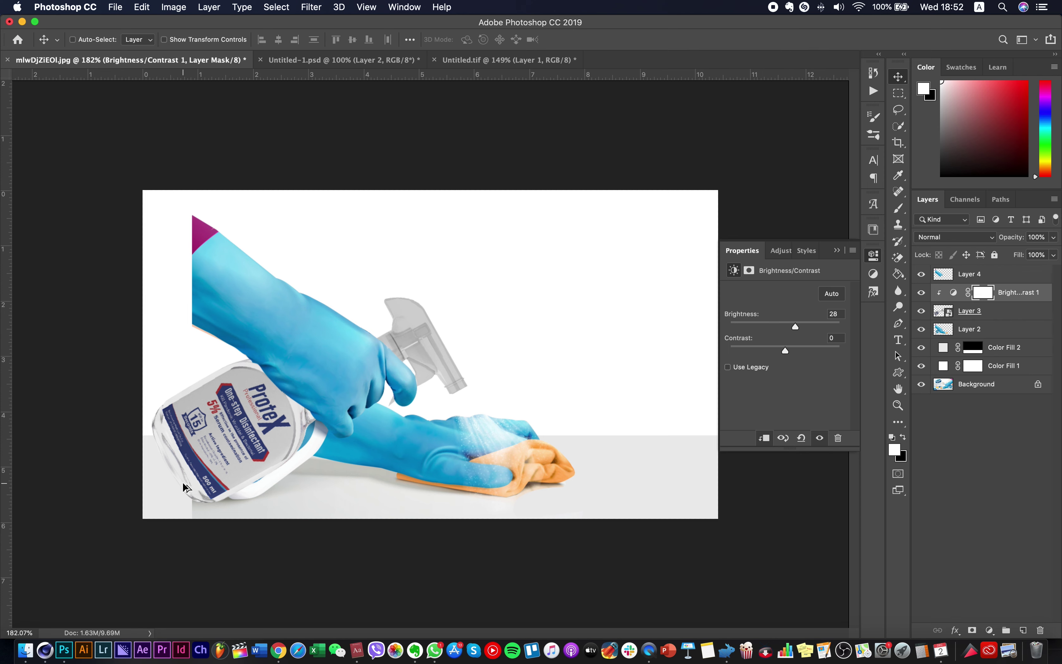
{"action": "scroll", "coordinate": [183, 487], "scroll_direction": "up", "scroll_amount": 5}
{"action": "scroll", "coordinate": [184, 484], "scroll_direction": "down", "scroll_amount": 3}
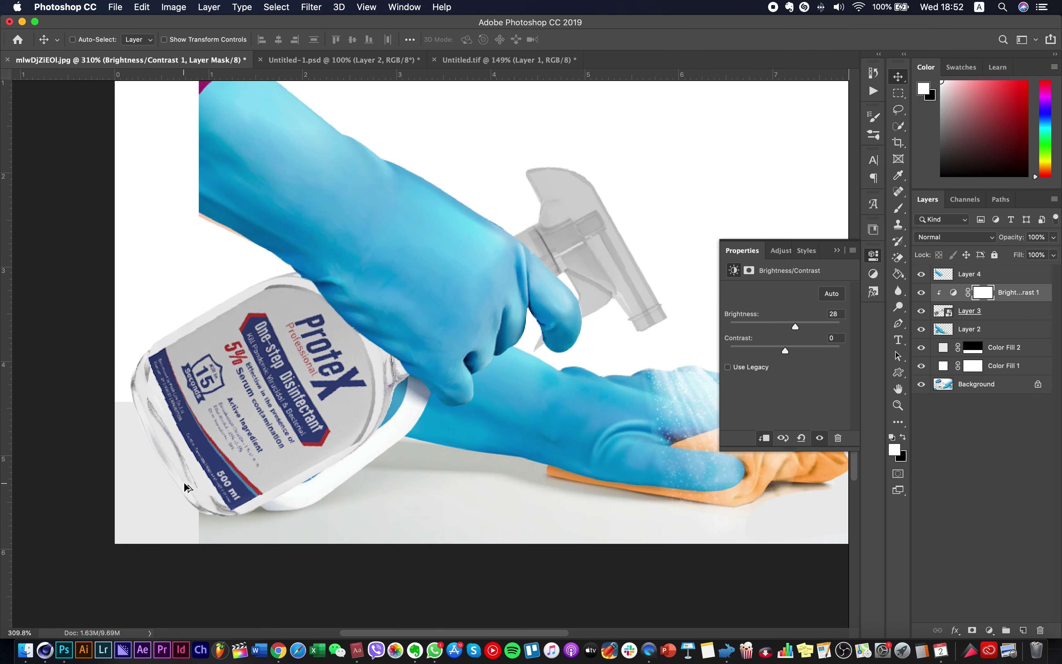
{"action": "left_click_drag", "start_coordinate": [505, 387], "coordinate": [482, 378]}
Undo the stray glove move, lasso a patch of the Layer 4 glove and copy it to a new layer
{"action": "key", "text": "super+z"}
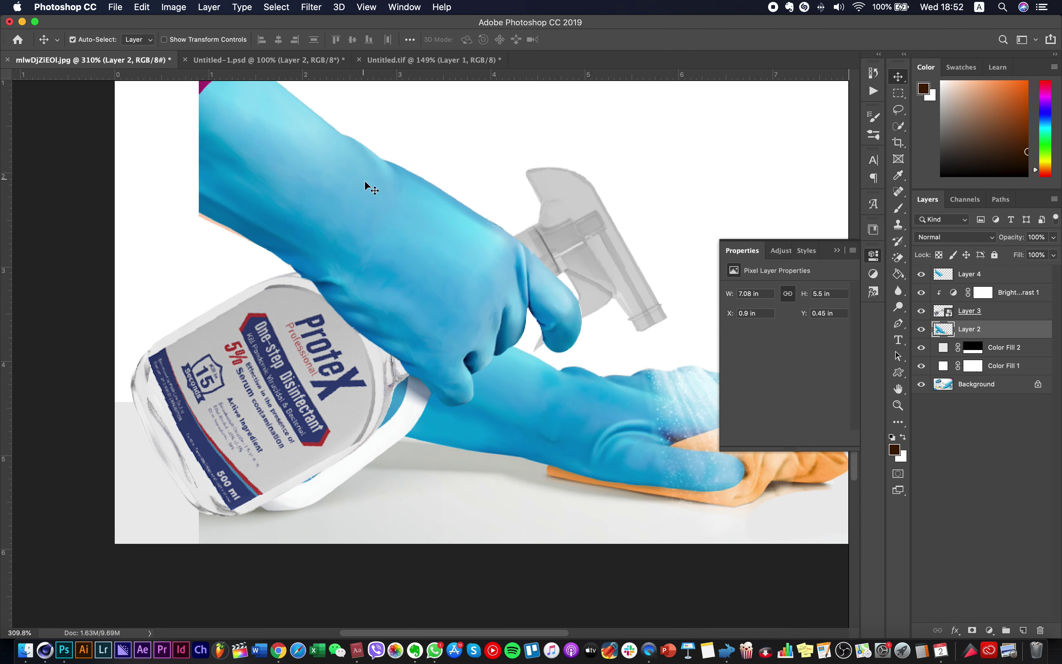
{"action": "left_click", "coordinate": [899, 110]}
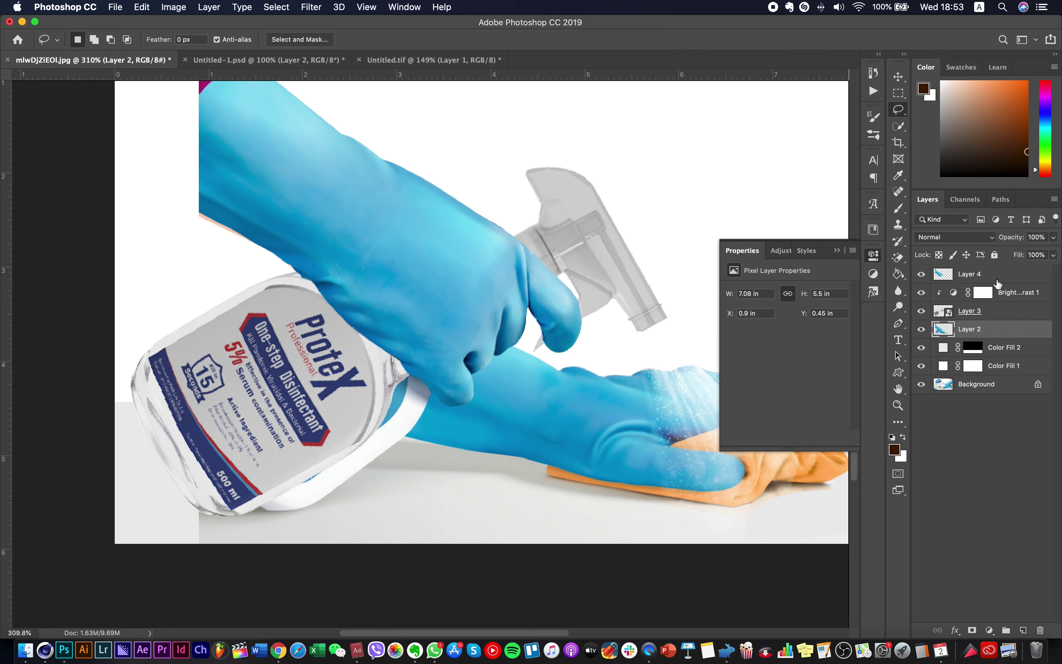
{"action": "left_click", "coordinate": [1012, 274]}
{"action": "scroll", "coordinate": [438, 237], "scroll_direction": "up", "scroll_amount": 3}
{"action": "mouse_move", "coordinate": [188, 258]}
{"action": "left_mouse_down"}
{"action": "mouse_move", "coordinate": [273, 312]}
{"action": "mouse_move", "coordinate": [285, 309]}
{"action": "mouse_move", "coordinate": [364, 196]}
{"action": "mouse_move", "coordinate": [270, 111]}
{"action": "mouse_move", "coordinate": [246, 113]}
{"action": "mouse_move", "coordinate": [163, 201]}
{"action": "mouse_move", "coordinate": [172, 240]}
{"action": "left_mouse_up"}
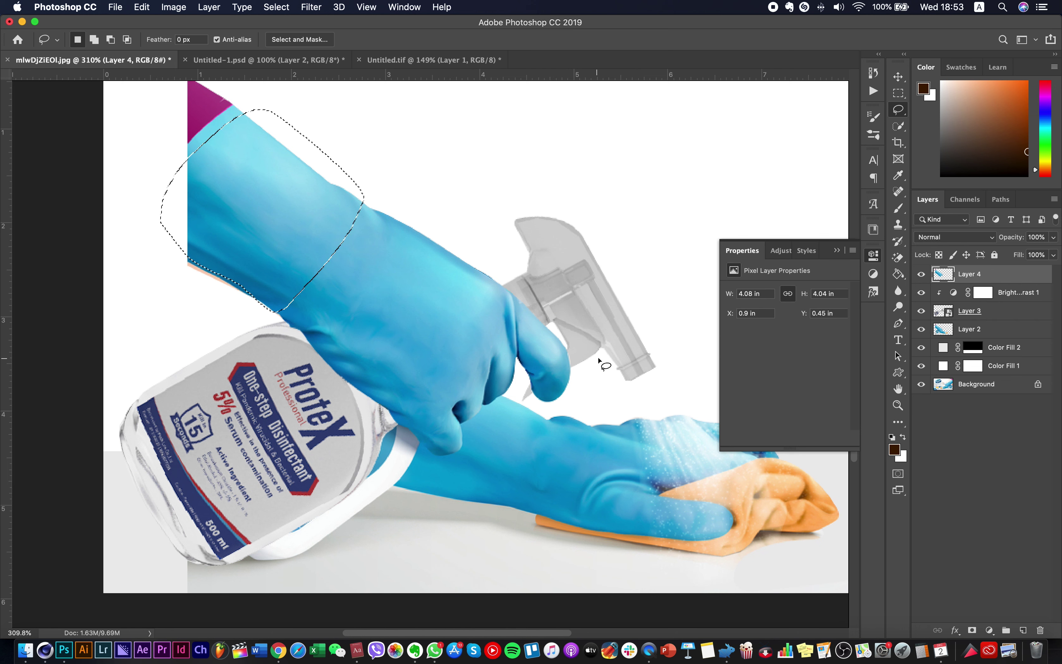
{"action": "key", "text": "super+j"}
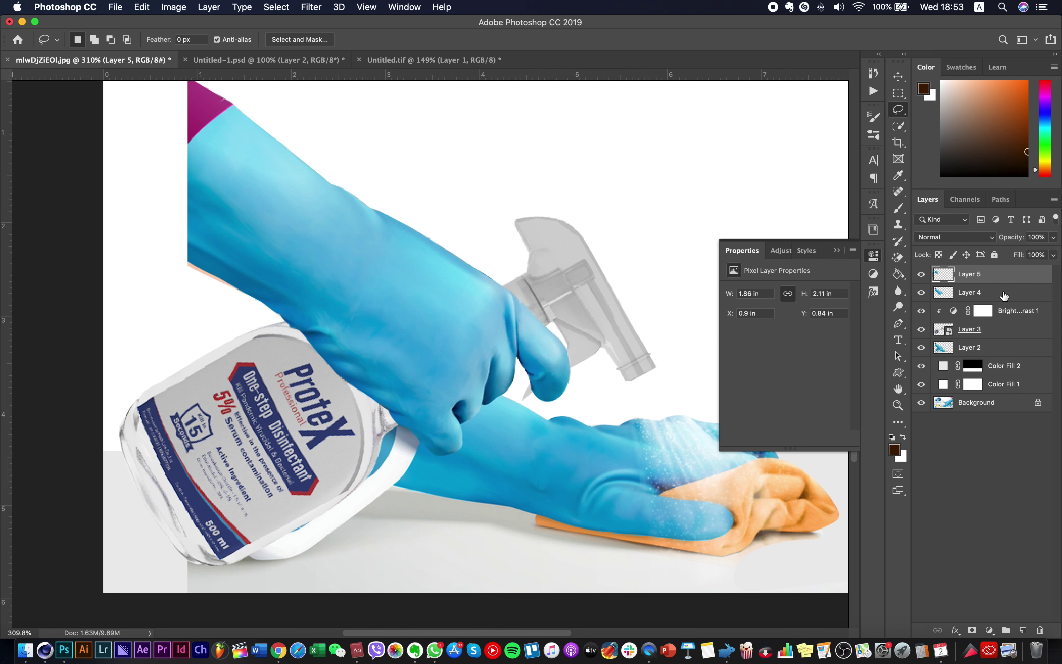
Move Layer 5 below Layer 3 and drag the glove patch down toward the lower glove
{"action": "key", "text": "v"}
{"action": "left_click_drag", "start_coordinate": [1014, 281], "coordinate": [1009, 327]}
{"action": "mouse_move", "coordinate": [333, 263]}
{"action": "left_mouse_down"}
{"action": "mouse_move", "coordinate": [455, 358]}
{"action": "mouse_move", "coordinate": [460, 436]}
{"action": "mouse_move", "coordinate": [481, 447]}
{"action": "left_mouse_up"}
{"action": "key", "text": "y"}
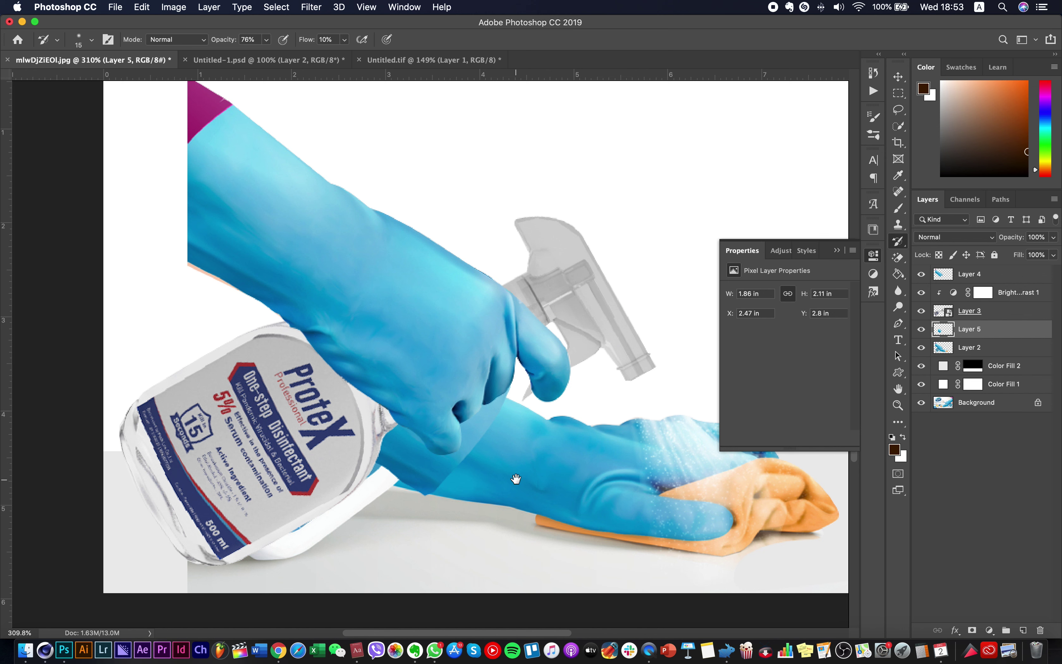
{"action": "key", "text": "t"}
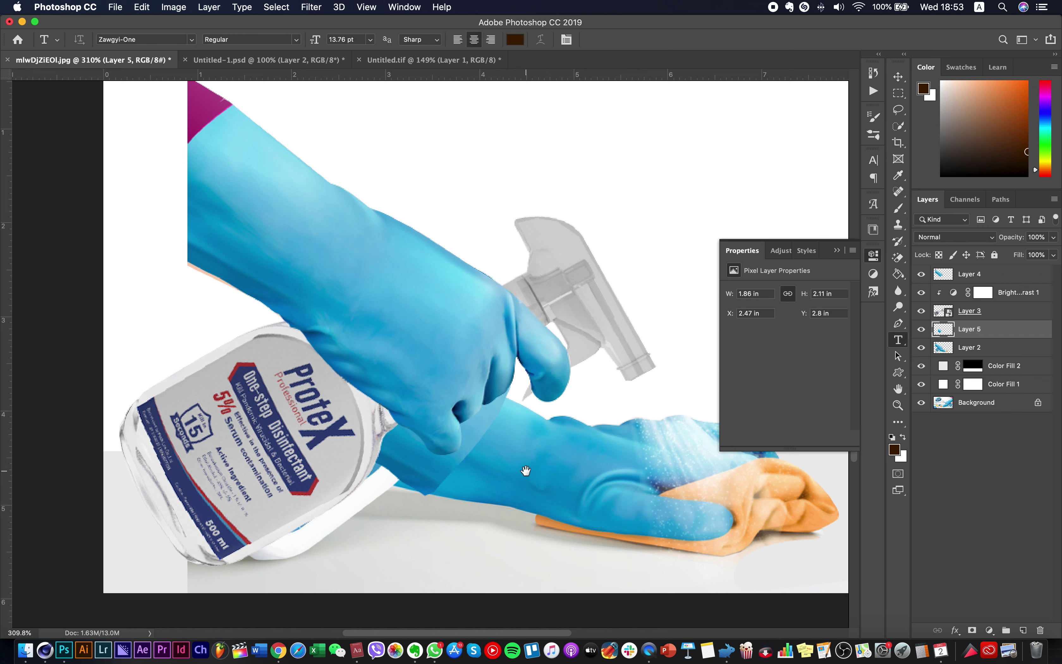
Rotate the glove patch about -11° and scale it to roughly 87%
{"action": "key", "text": "super+t"}
{"action": "left_click_drag", "start_coordinate": [549, 472], "coordinate": [572, 447]}
{"action": "left_click_drag", "start_coordinate": [399, 425], "coordinate": [392, 436]}
{"action": "left_click_drag", "start_coordinate": [522, 490], "coordinate": [481, 458]}
{"action": "left_click_drag", "start_coordinate": [362, 451], "coordinate": [362, 463]}
{"action": "key", "text": "Return"}
{"action": "key", "text": "t"}
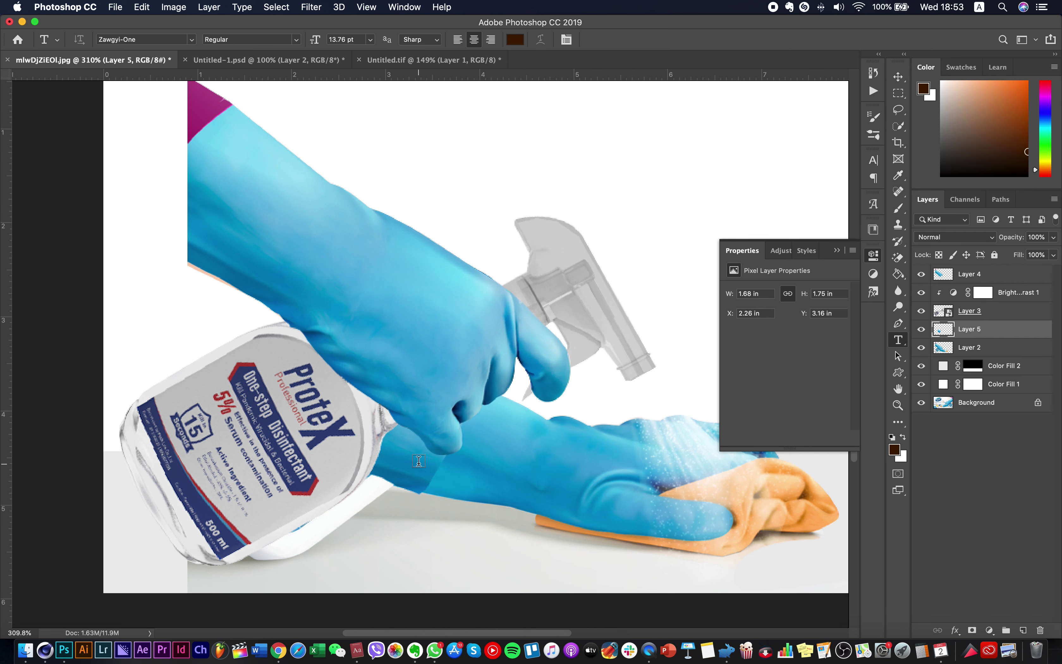
{"action": "scroll", "coordinate": [419, 460], "scroll_direction": "down", "scroll_amount": 3}
Add a layer mask to Layer 5 and paint its edges black with a soft 30 px round brush
{"action": "left_click", "coordinate": [973, 630]}
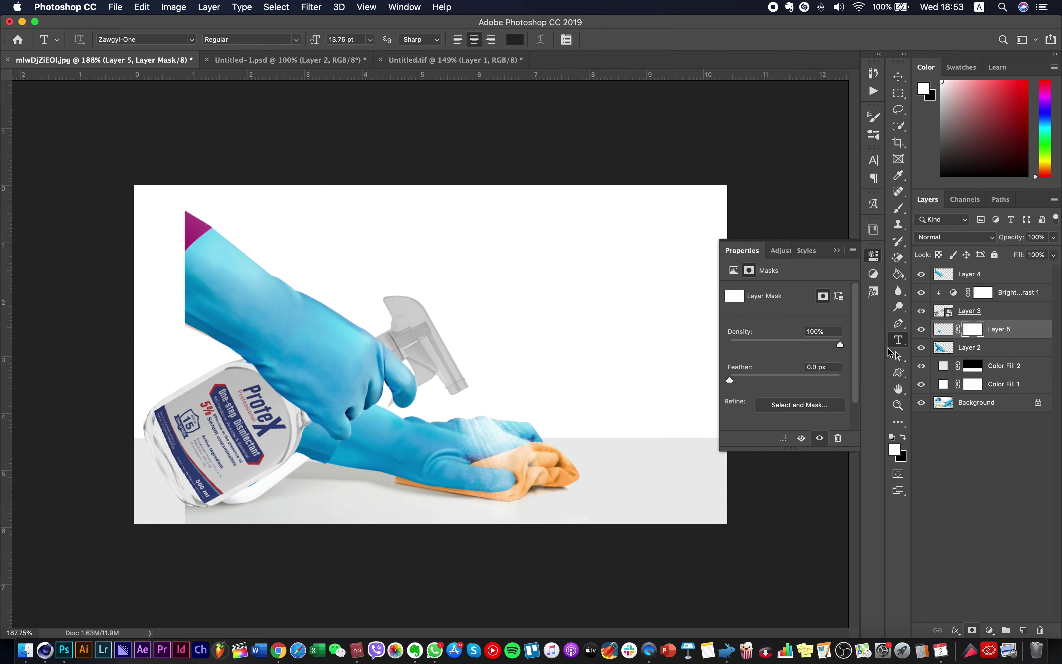
{"action": "key", "text": "b"}
{"action": "key", "text": "["}
{"action": "key", "text": "["}
{"action": "key", "text": "["}
{"action": "key", "text": "["}
{"action": "key", "text": "["}
{"action": "key", "text": "["}
{"action": "key", "text": "["}
{"action": "key", "text": "["}
{"action": "key", "text": "["}
{"action": "key", "text": "["}
{"action": "key", "text": "["}
{"action": "key", "text": "["}
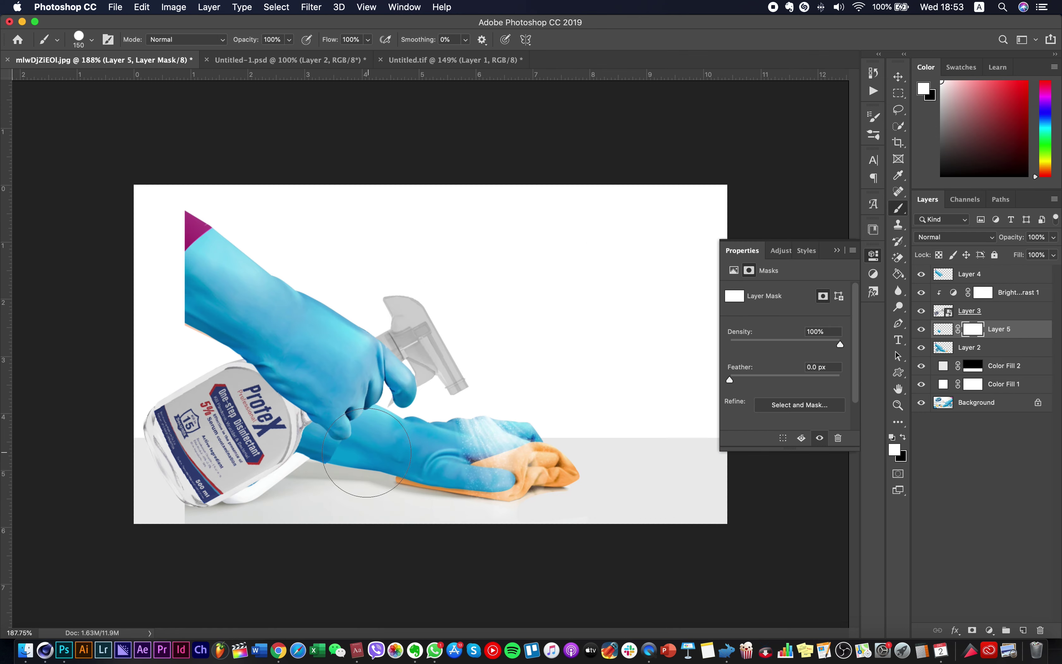
{"action": "key", "text": "bracketleft"}
{"action": "key", "text": "x"}
{"action": "right_click", "coordinate": [391, 421]}
{"action": "right_click", "coordinate": [569, 218]}
{"action": "left_click", "coordinate": [631, 352]}
{"action": "left_click", "coordinate": [506, 219]}
{"action": "left_click", "coordinate": [347, 466]}
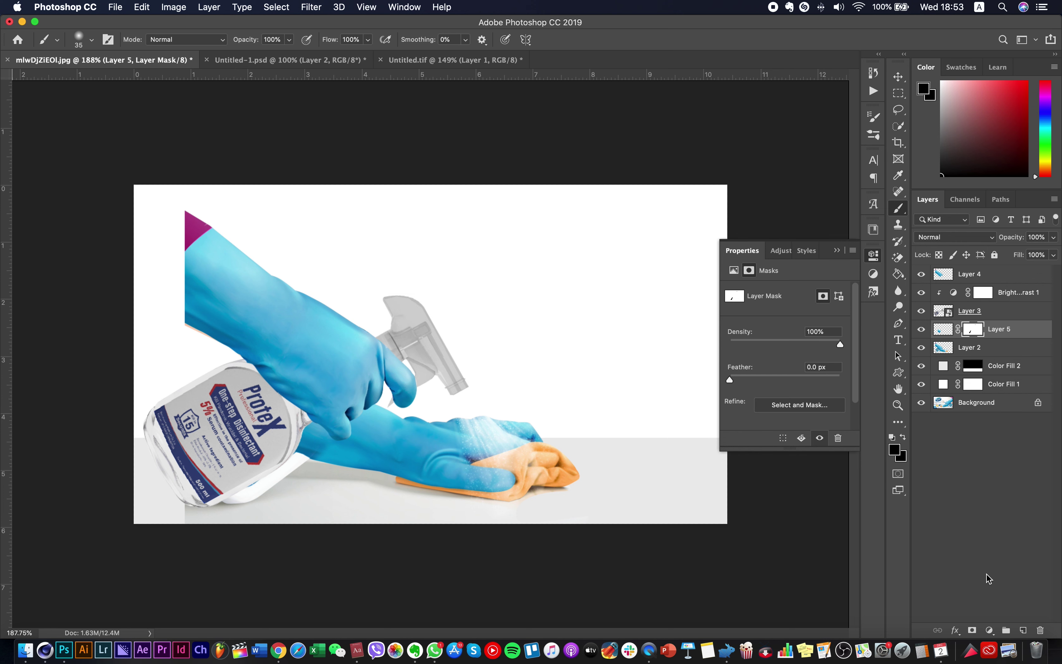
Add a new Brightness/Contrast adjustment layer with brightness 6
{"action": "left_click", "coordinate": [990, 630]}
{"action": "left_click", "coordinate": [993, 430]}
{"action": "left_click_drag", "start_coordinate": [786, 326], "coordinate": [788, 326]}
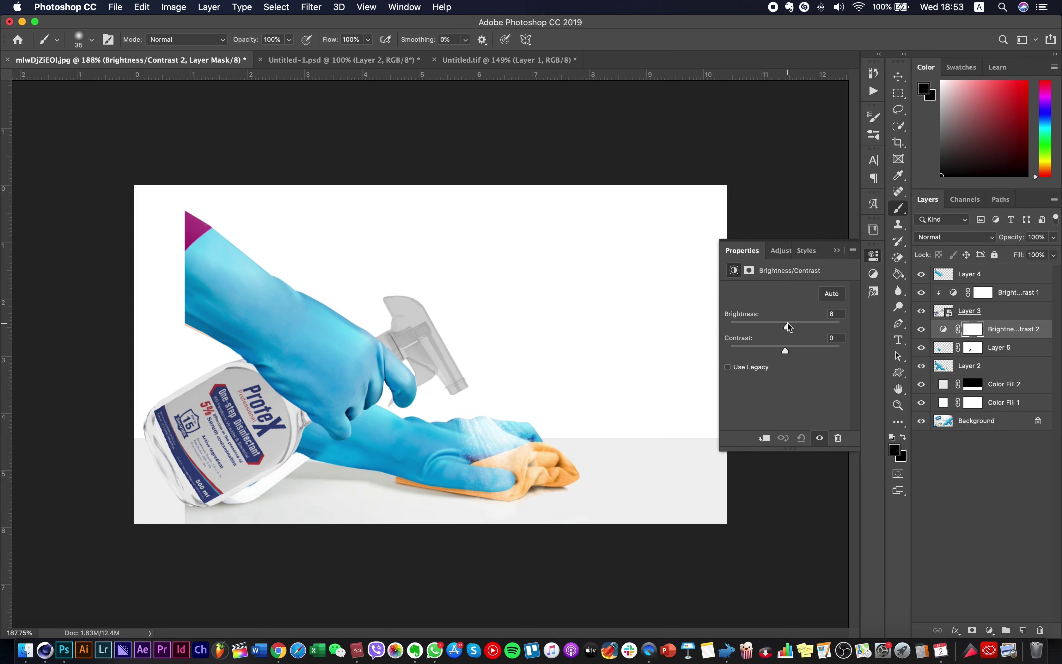
Clip Brightness/Contrast 2 to Layer 5, raise its brightness to 57, and dismiss the transform error alert
{"action": "right_click", "coordinate": [1030, 340]}
{"action": "left_click", "coordinate": [936, 325]}
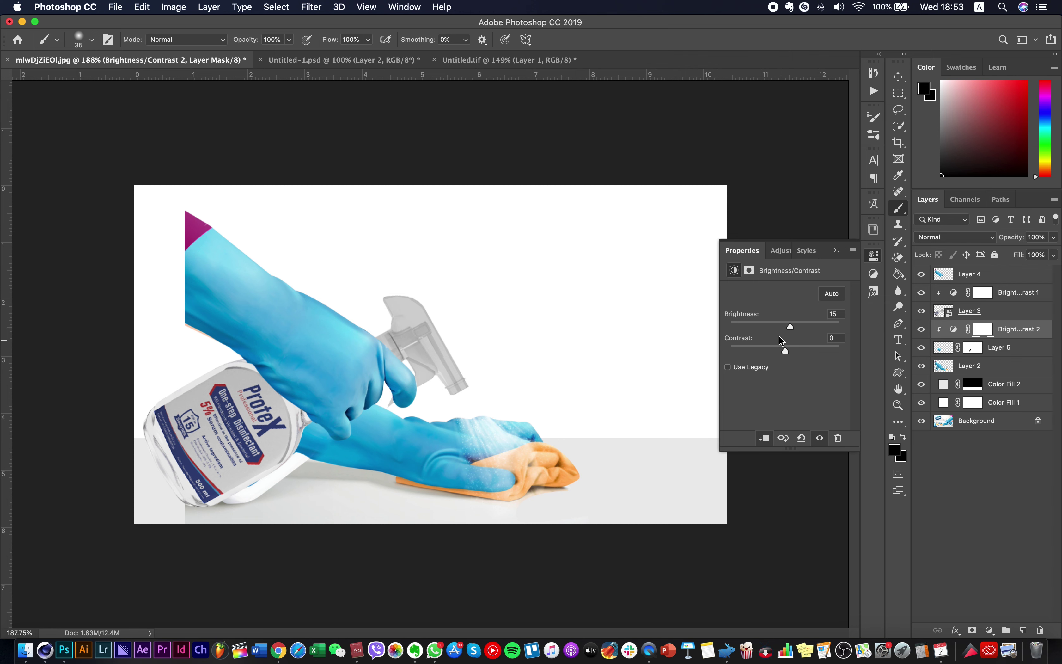
{"action": "left_click_drag", "start_coordinate": [791, 327], "coordinate": [802, 326]}
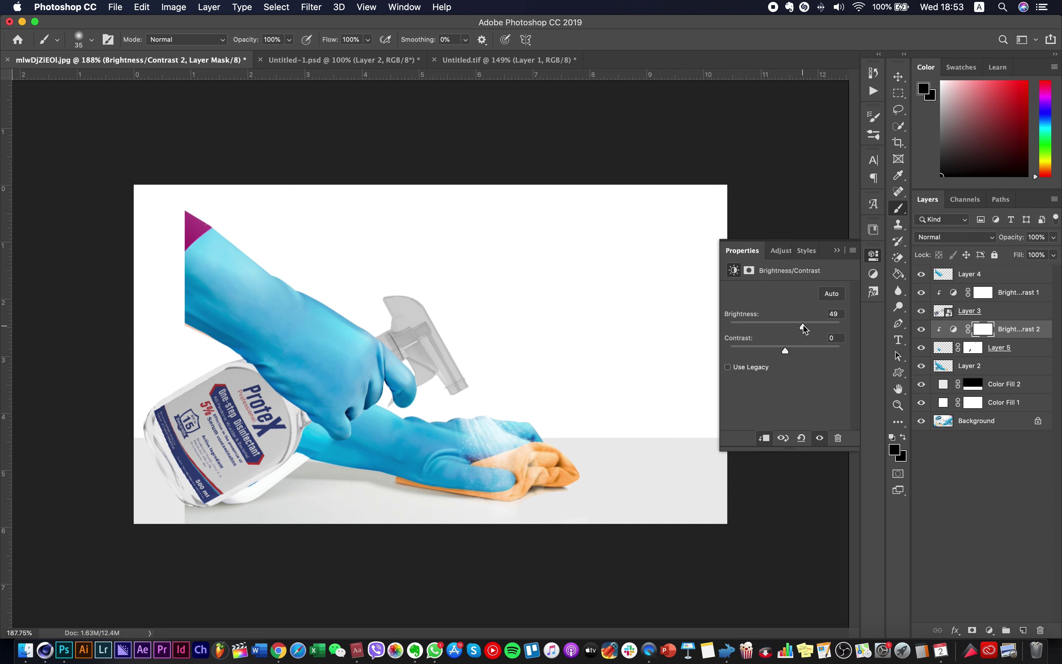
{"action": "key", "text": "super+t"}
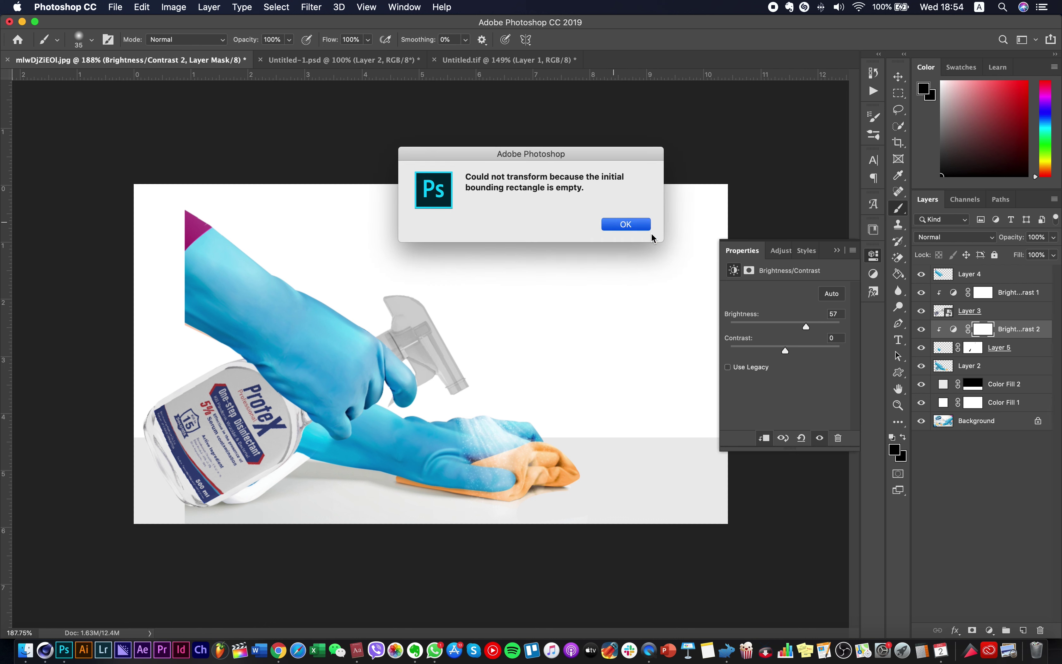
{"action": "left_click", "coordinate": [644, 227]}
Flip the Layer 5 glove patch horizontally and rotate it into line with the lower glove
{"action": "left_click", "coordinate": [943, 348]}
{"action": "key", "text": "super+t"}
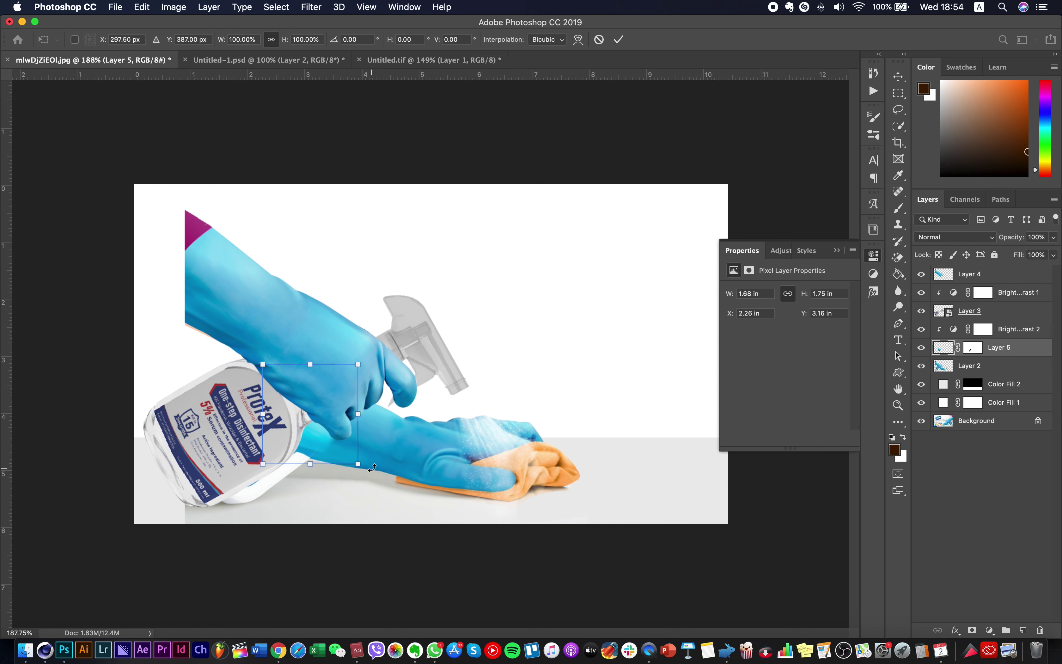
{"action": "left_click_drag", "start_coordinate": [384, 464], "coordinate": [227, 384]}
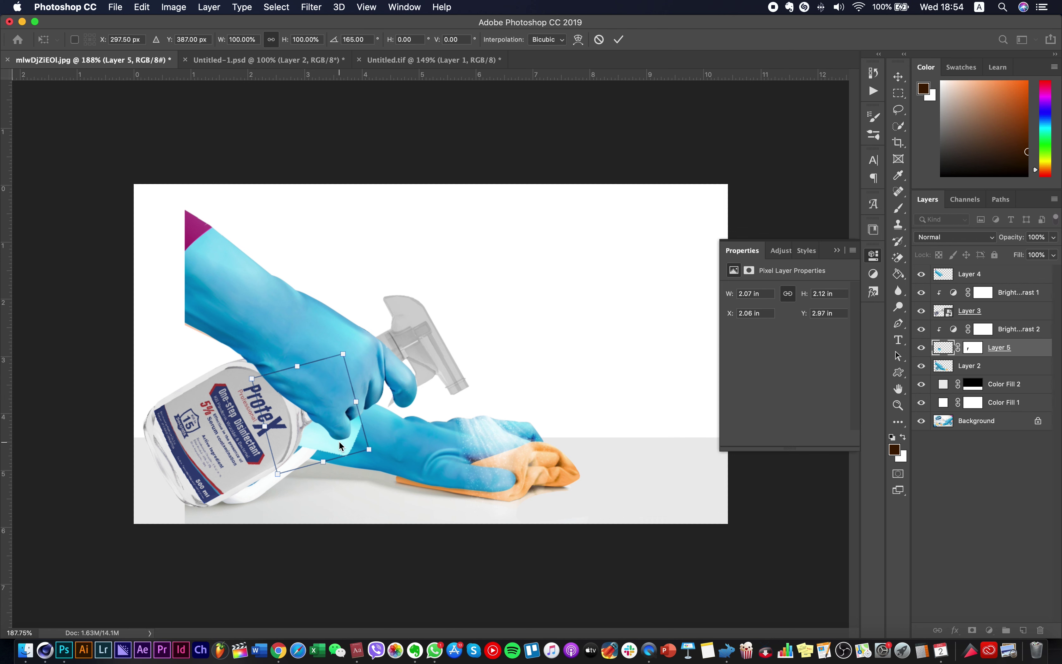
{"action": "right_click", "coordinate": [339, 440]}
{"action": "left_click", "coordinate": [389, 599]}
{"action": "left_click_drag", "start_coordinate": [400, 452], "coordinate": [277, 390]}
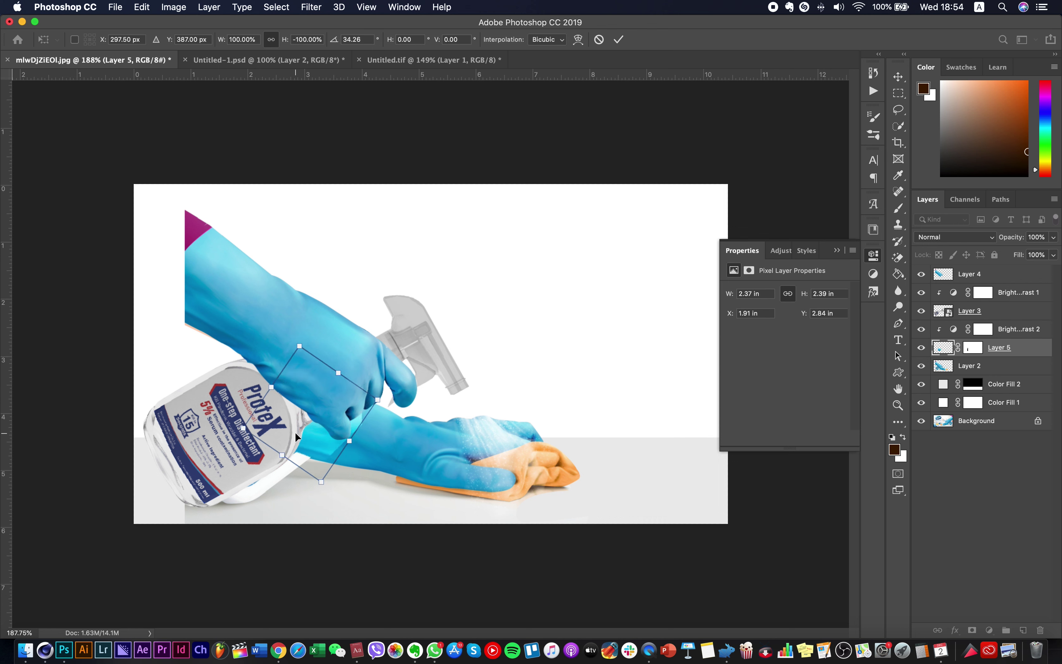
{"action": "key", "text": "Return"}
Nudge the glove patch slightly right to join the lower glove
{"action": "key", "text": "b"}
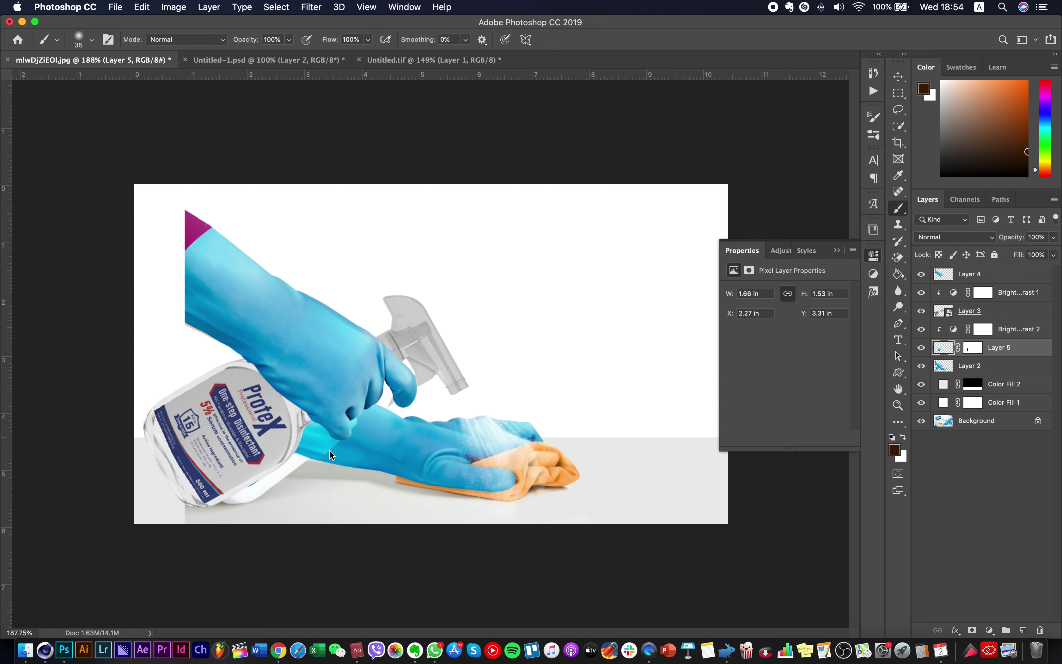
{"action": "key", "text": "v"}
{"action": "left_click_drag", "start_coordinate": [333, 447], "coordinate": [392, 416]}
{"action": "key", "text": "b"}
Undo the stray stroke and paint out the hard seam on Layer 5's mask
{"action": "key", "text": "super+z"}
{"action": "left_click", "coordinate": [977, 348]}
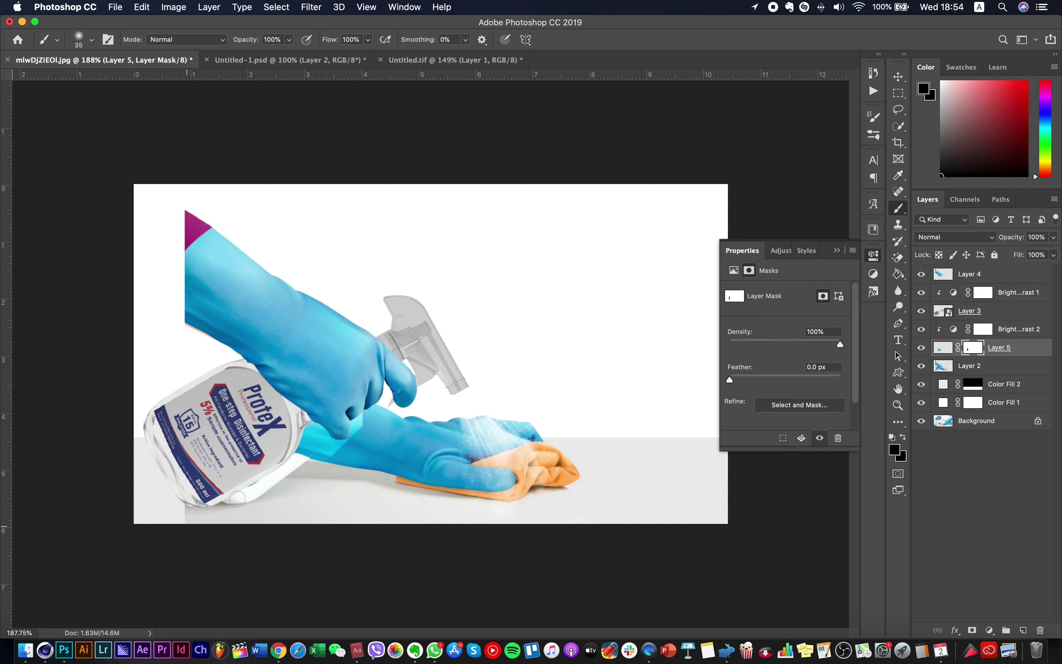
{"action": "mouse_move", "coordinate": [343, 460]}
{"action": "left_mouse_down"}
{"action": "mouse_move", "coordinate": [379, 426]}
{"action": "mouse_move", "coordinate": [360, 434]}
{"action": "left_mouse_up"}
Set the patch's Brightness/Contrast to brightness 28 and contrast -11
{"action": "left_click", "coordinate": [954, 330]}
{"action": "left_click_drag", "start_coordinate": [812, 325], "coordinate": [800, 325]}
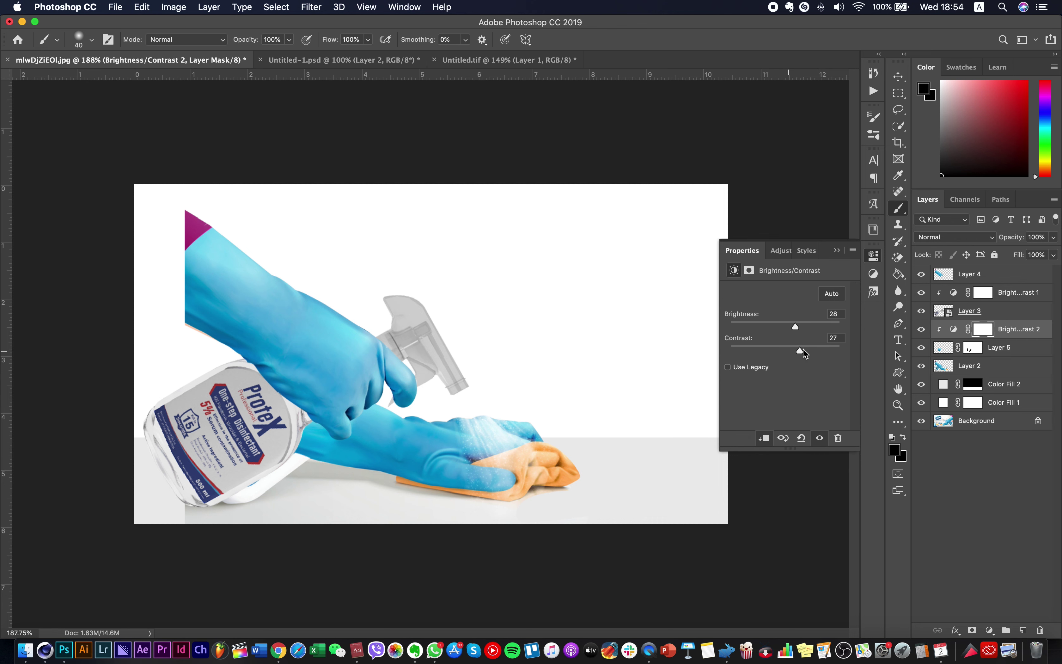
{"action": "left_click_drag", "start_coordinate": [804, 348], "coordinate": [773, 351]}
{"action": "left_click", "coordinate": [898, 77]}
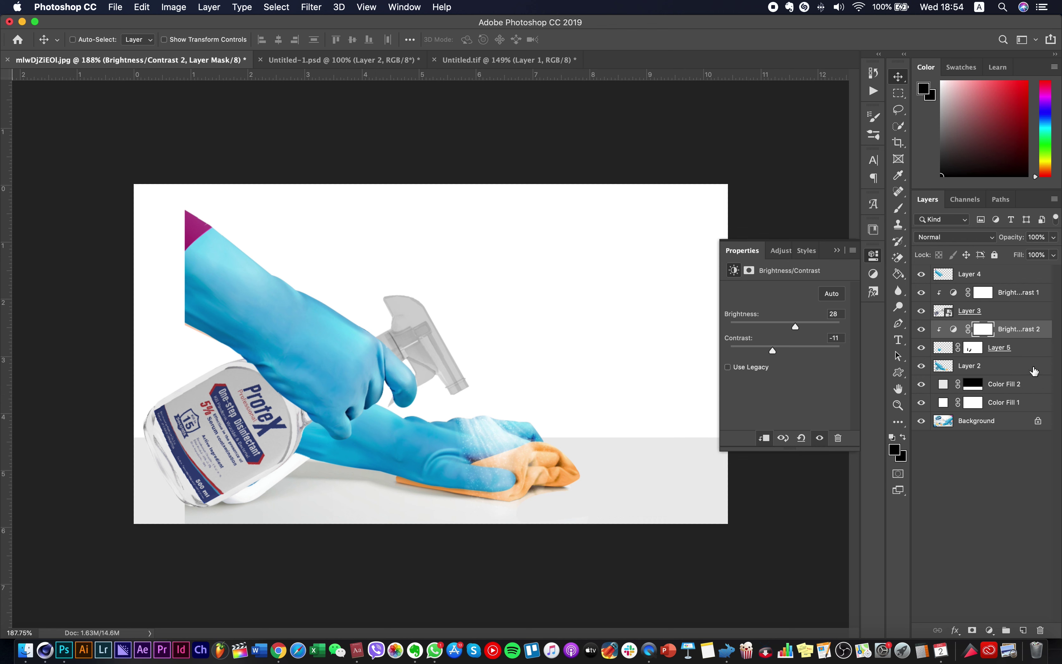
{"action": "left_click", "coordinate": [1009, 351]}
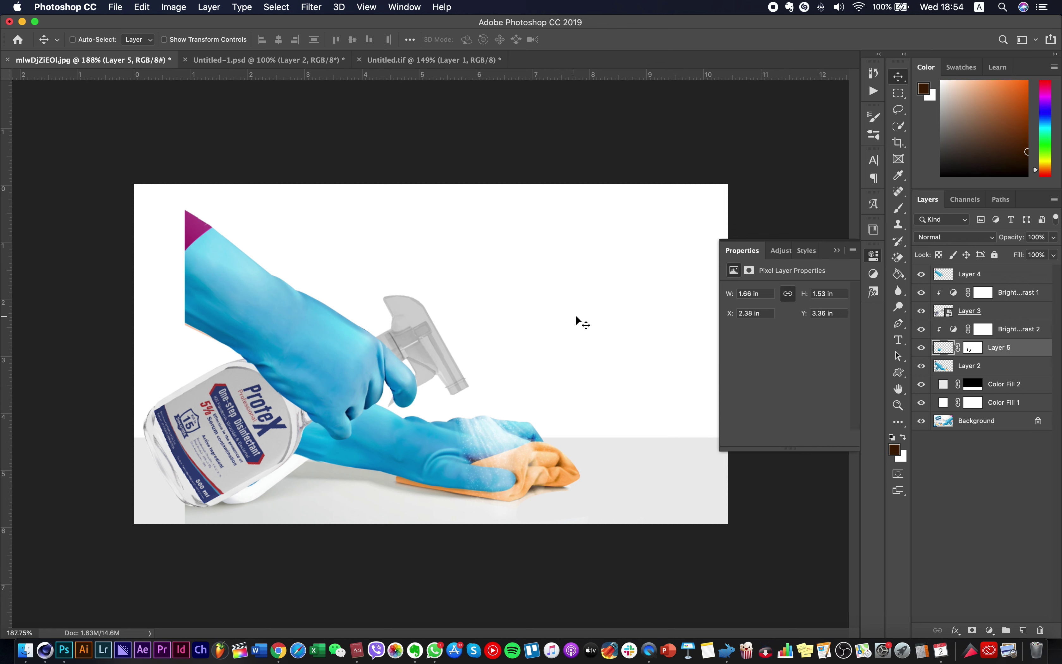
Stretch the glove patch slightly wider with Free Transform
{"action": "key", "text": "super+t"}
{"action": "left_click_drag", "start_coordinate": [359, 468], "coordinate": [366, 461]}
{"action": "key", "text": "Return"}
Trace the glove's lower edge with a closed pen path and turn it into a selection
{"action": "left_click", "coordinate": [899, 110]}
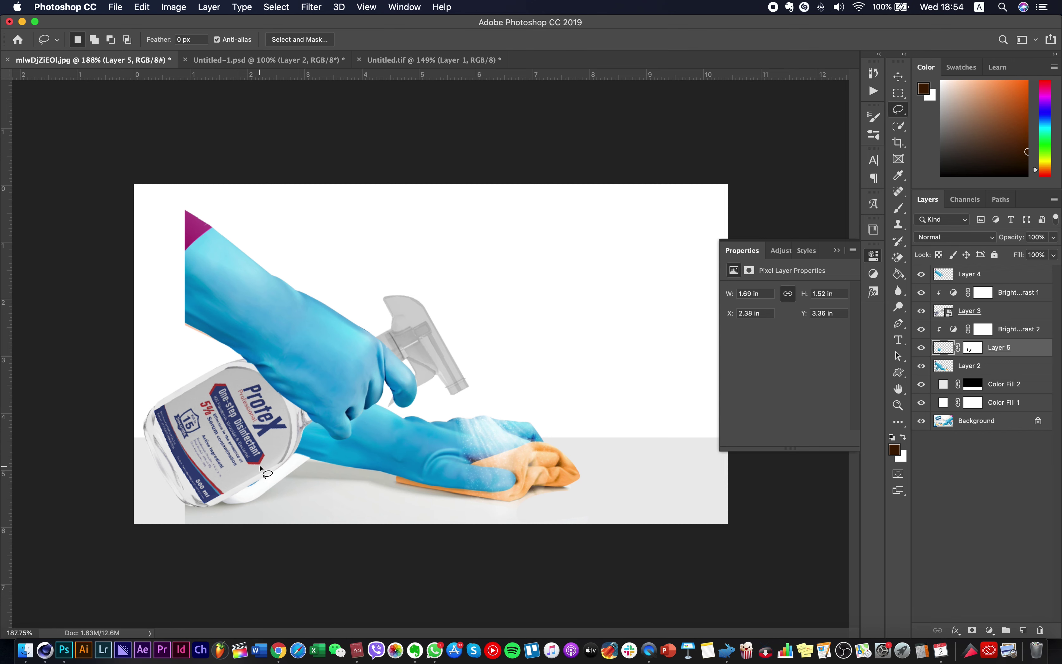
{"action": "scroll", "coordinate": [263, 468], "scroll_direction": "up", "scroll_amount": 5}
{"action": "scroll", "coordinate": [326, 491], "scroll_direction": "down", "scroll_amount": 3}
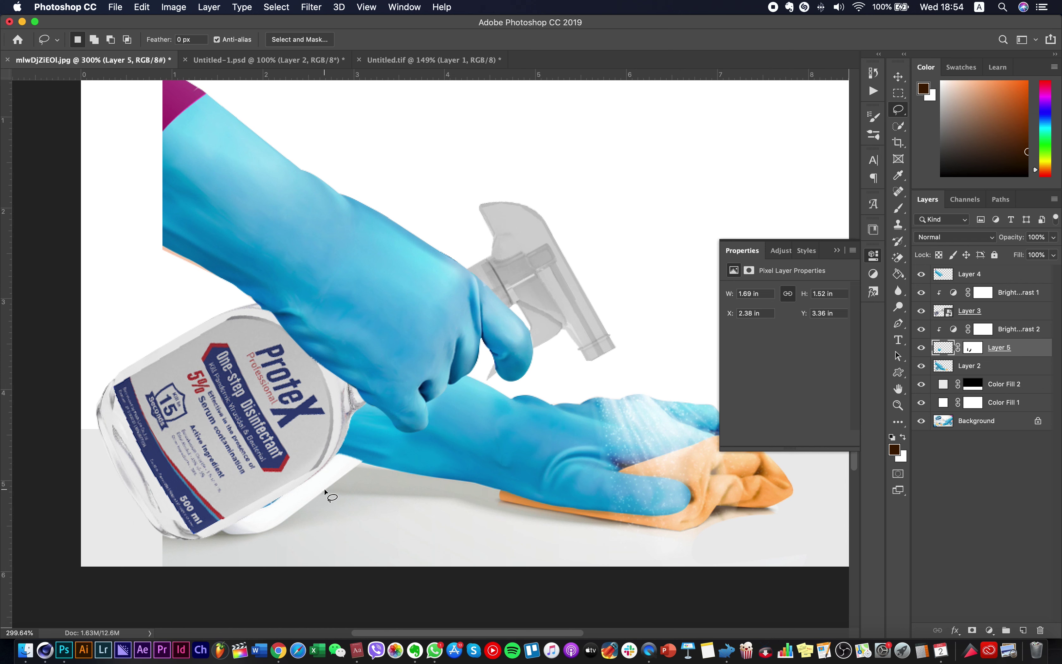
{"action": "left_click", "coordinate": [898, 324]}
{"action": "left_click", "coordinate": [362, 461]}
{"action": "left_click_drag", "start_coordinate": [420, 475], "coordinate": [501, 512]}
{"action": "left_click_drag", "start_coordinate": [425, 532], "coordinate": [351, 537]}
{"action": "left_click", "coordinate": [293, 518]}
{"action": "left_click_drag", "start_coordinate": [363, 462], "coordinate": [397, 444]}
{"action": "key", "text": "super+Return"}
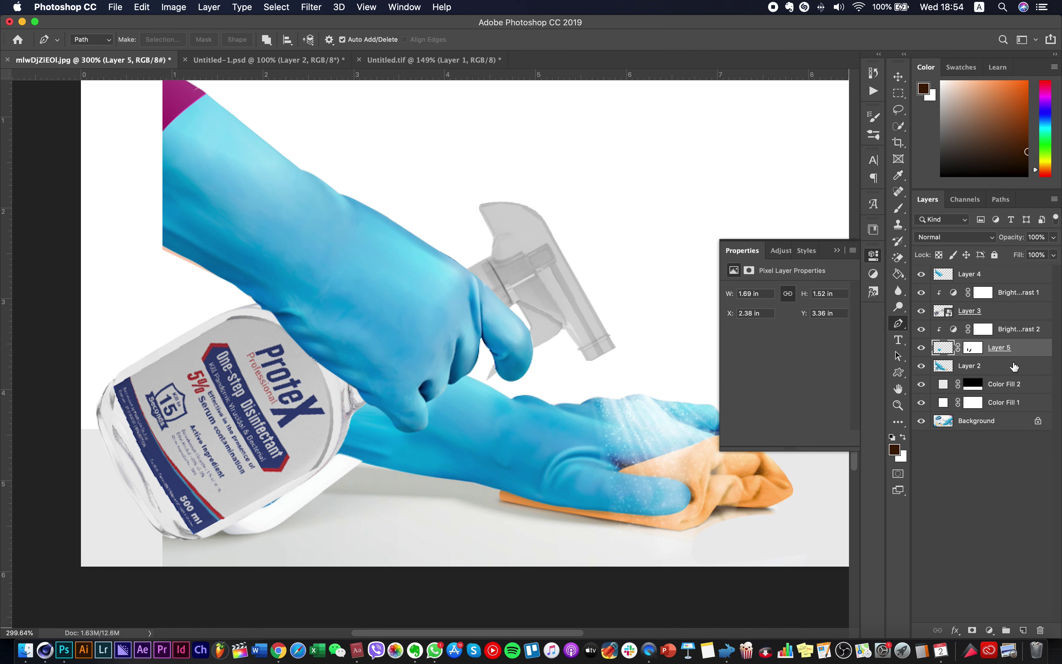
Copy the traced area of Layer 2 to a new layer and move it left under the bottle
{"action": "left_click", "coordinate": [939, 367]}
{"action": "key", "text": "super+j"}
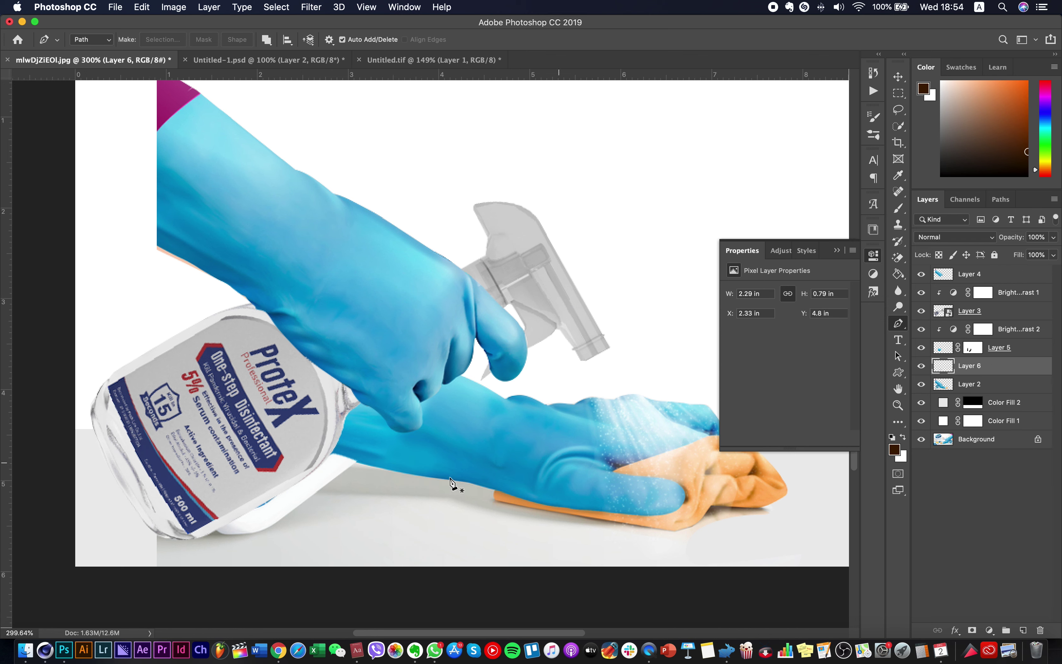
{"action": "scroll", "coordinate": [455, 486], "scroll_direction": "right", "scroll_amount": 2}
{"action": "key", "text": "v"}
{"action": "left_click_drag", "start_coordinate": [441, 487], "coordinate": [364, 497]}
Enlarge the copied strip to about 112%
{"action": "key", "text": "super+t"}
{"action": "key", "text": "Return"}
{"action": "key", "text": "super+z"}
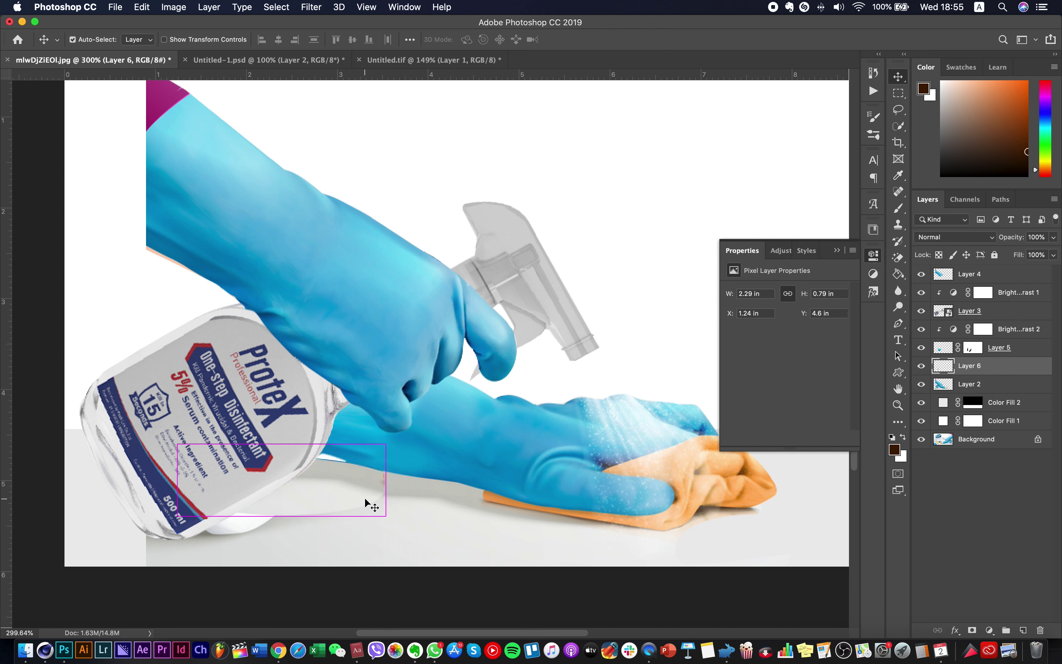
{"action": "key", "text": "super+t"}
{"action": "left_click_drag", "start_coordinate": [183, 447], "coordinate": [154, 436]}
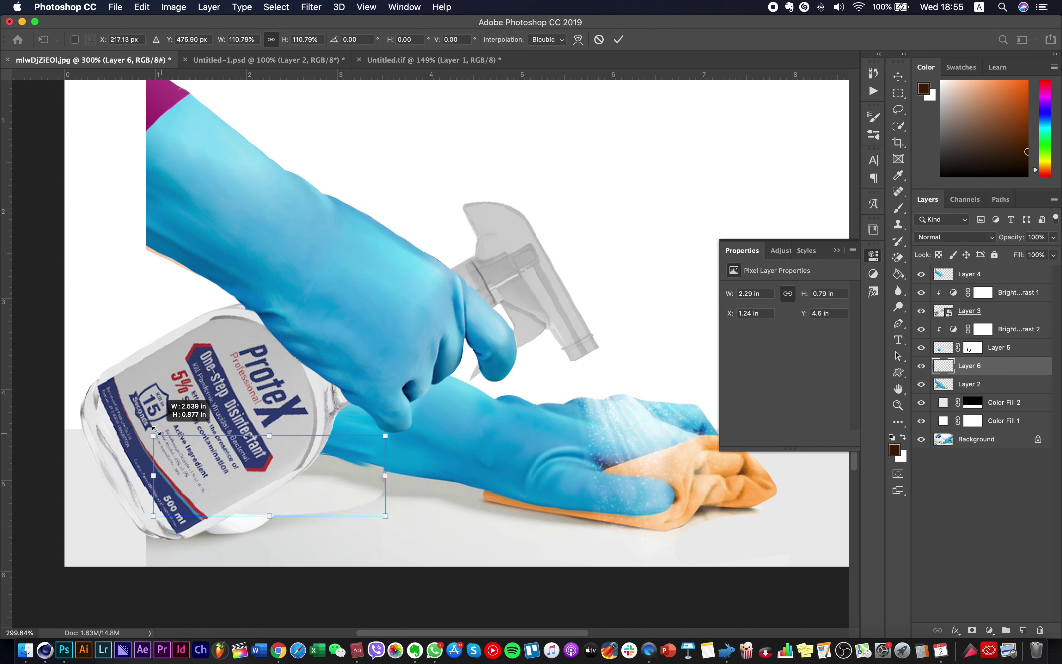
{"action": "key", "text": "Return"}
Outline the strip's grey fringe with the Pen tool and delete it
{"action": "key", "text": "p"}
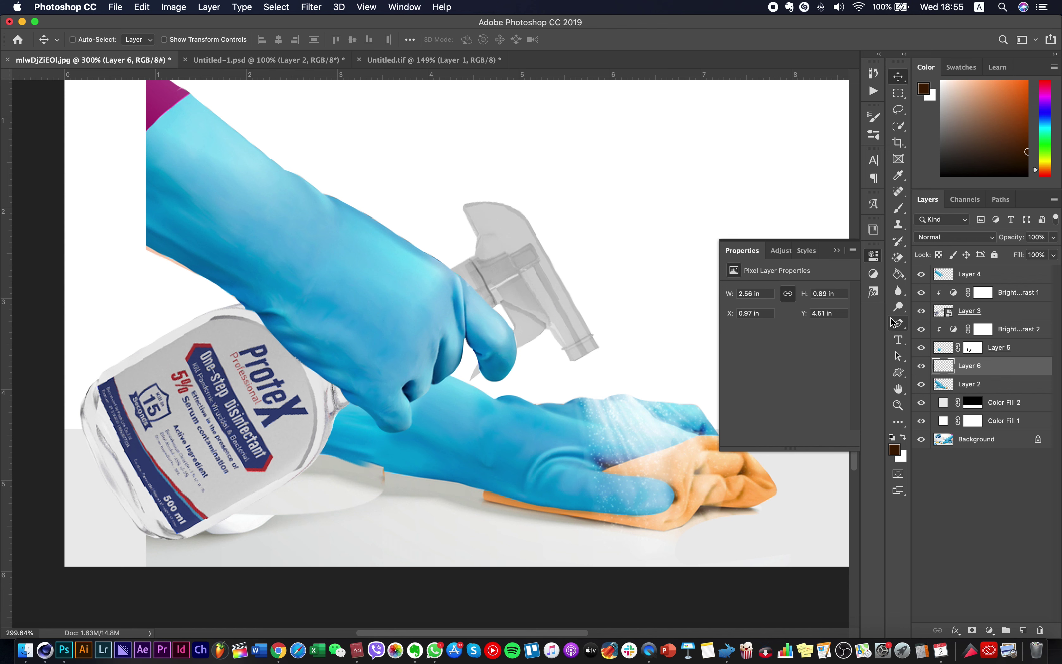
{"action": "left_click", "coordinate": [337, 458]}
{"action": "left_click_drag", "start_coordinate": [396, 474], "coordinate": [411, 475]}
{"action": "left_click_drag", "start_coordinate": [389, 436], "coordinate": [382, 435]}
{"action": "key", "text": "super+Return"}
{"action": "key", "text": "Delete"}
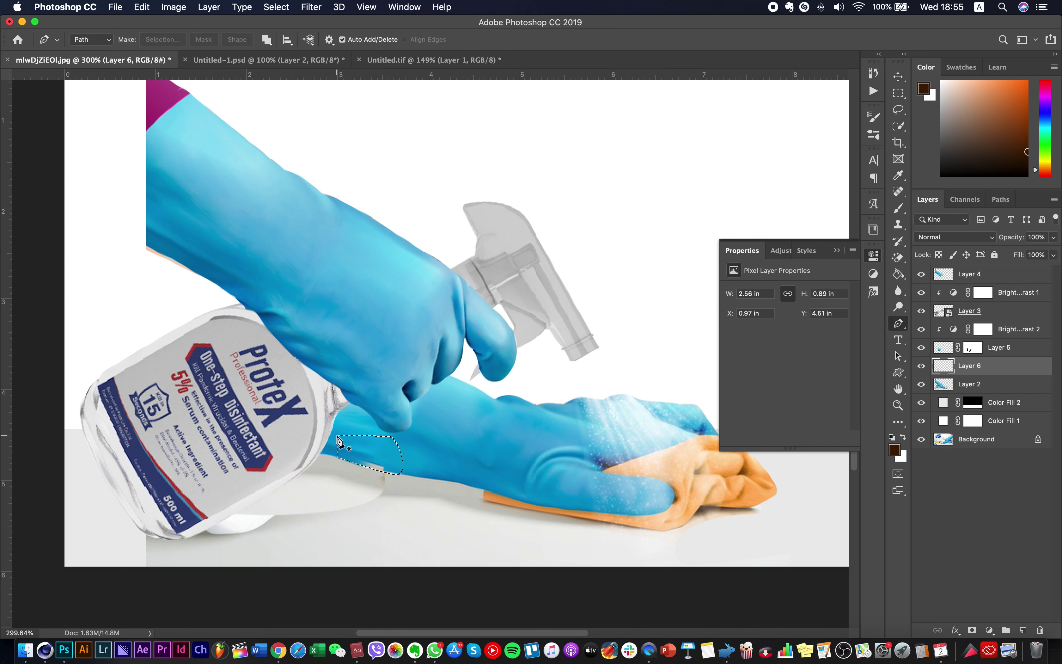
{"action": "key", "text": "super+d"}
Lasso an area of Layer 2 near the bottle, copy it to Layer 7, and move it left
{"action": "scroll", "coordinate": [507, 525], "scroll_direction": "down", "scroll_amount": 5}
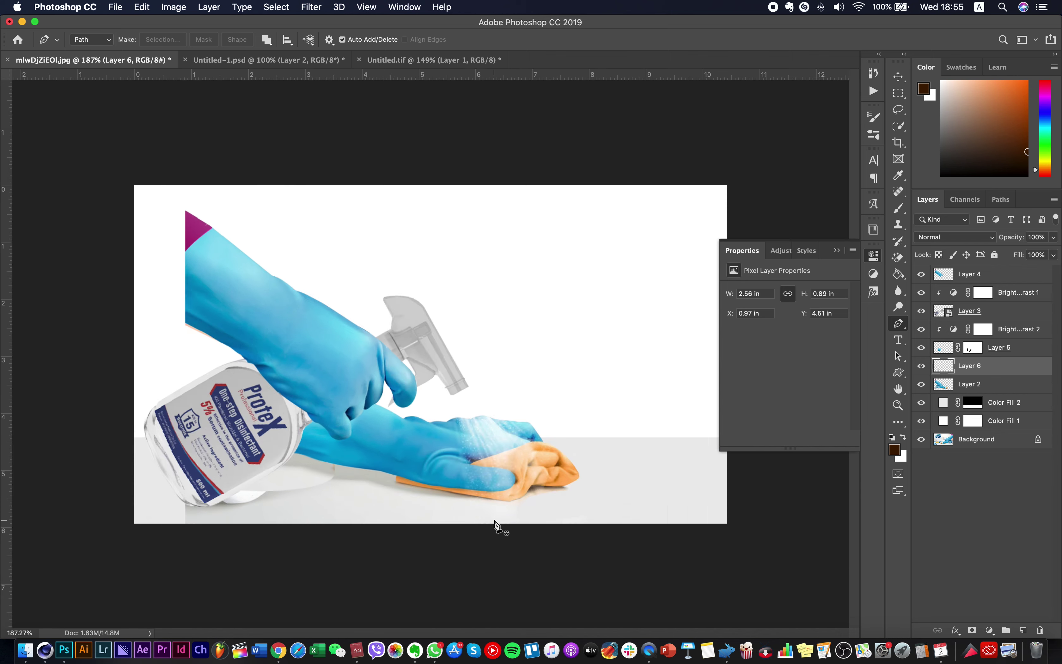
{"action": "left_click", "coordinate": [898, 77]}
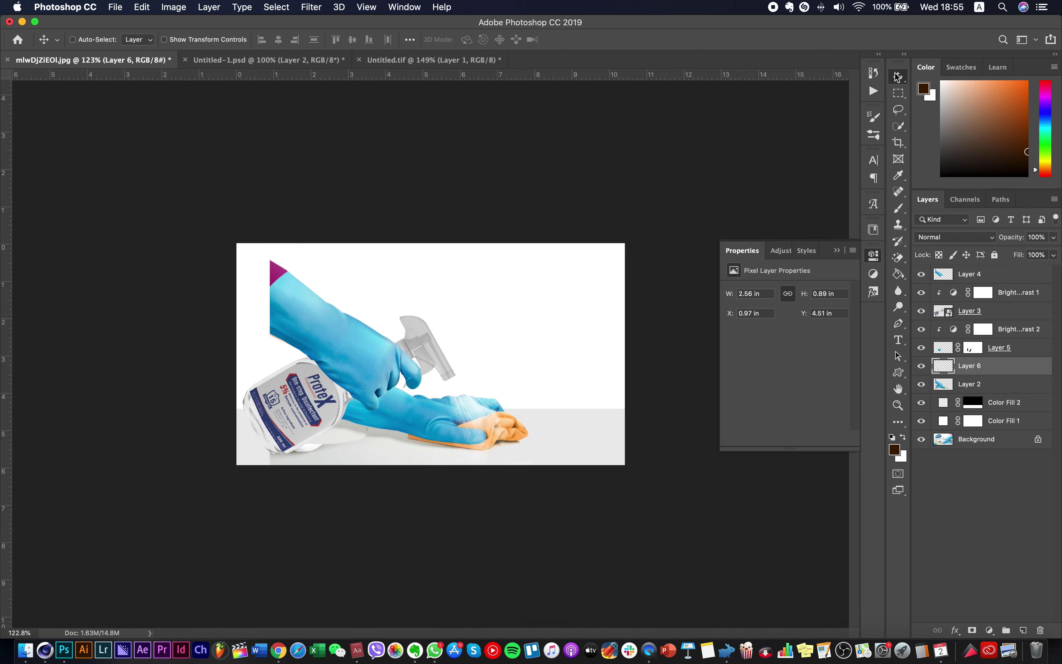
{"action": "left_click", "coordinate": [895, 113]}
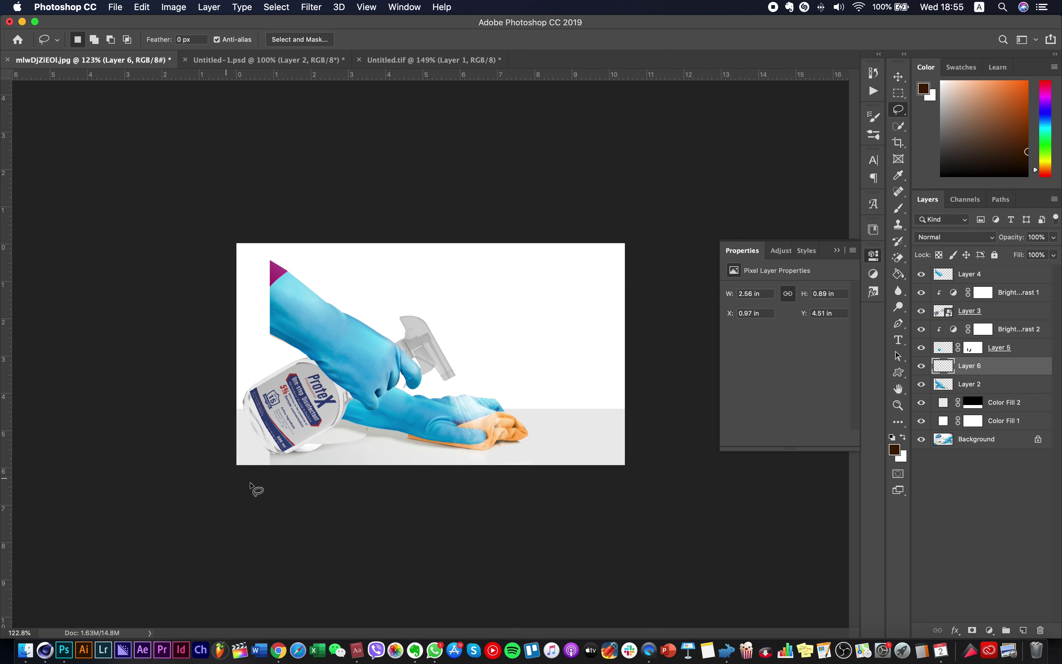
{"action": "mouse_move", "coordinate": [382, 461]}
{"action": "left_mouse_down"}
{"action": "mouse_move", "coordinate": [338, 461]}
{"action": "mouse_move", "coordinate": [346, 442]}
{"action": "mouse_move", "coordinate": [394, 461]}
{"action": "left_mouse_up"}
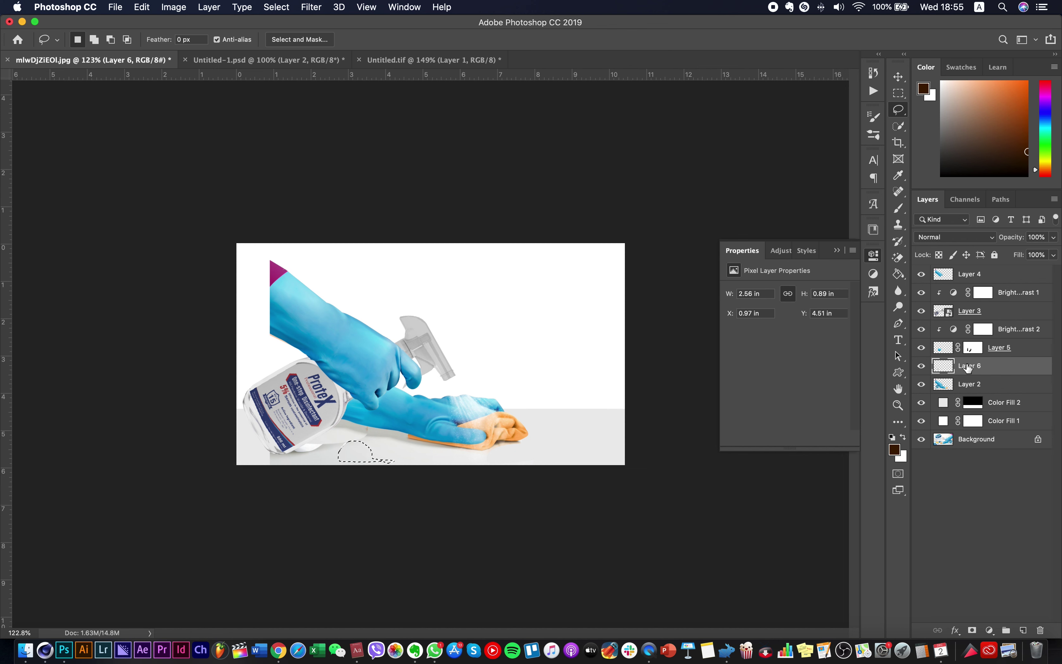
{"action": "left_click", "coordinate": [1009, 387]}
{"action": "key", "text": "super+j"}
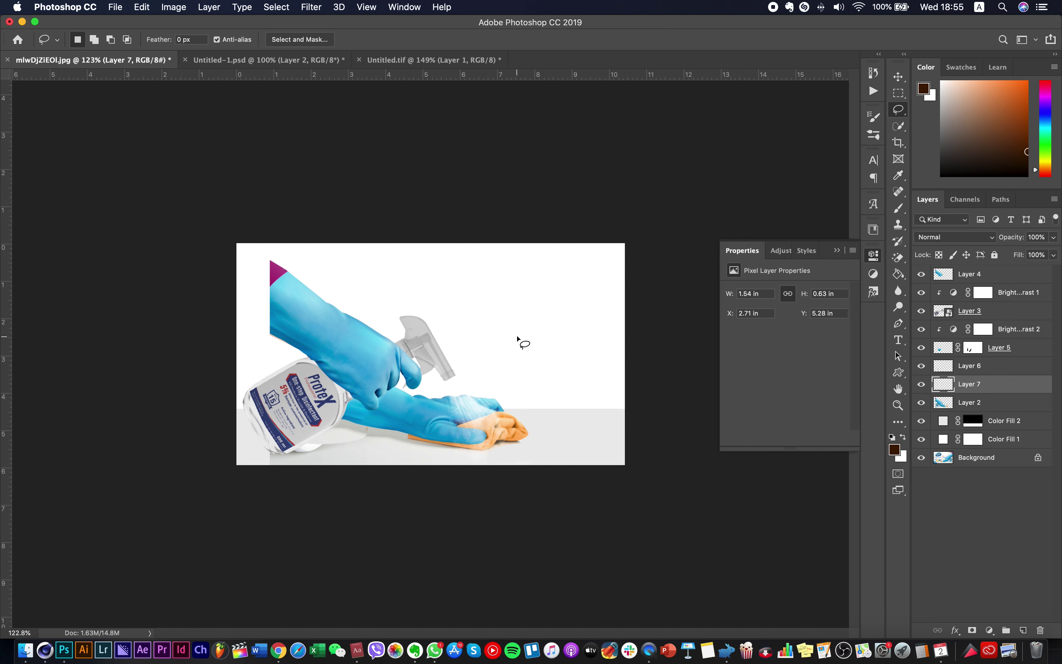
{"action": "key", "text": "v"}
{"action": "mouse_move", "coordinate": [397, 467]}
{"action": "left_mouse_down"}
{"action": "mouse_move", "coordinate": [351, 461]}
{"action": "mouse_move", "coordinate": [379, 466]}
{"action": "left_mouse_up"}
Enlarge Layer 7 to 4.54 in wide so it fills beneath the ProteX bottle
{"action": "key", "text": "super+t"}
{"action": "left_click_drag", "start_coordinate": [309, 450], "coordinate": [441, 453]}
{"action": "key", "text": "Return"}
{"action": "key", "text": "super+t"}
{"action": "key", "text": "Return"}
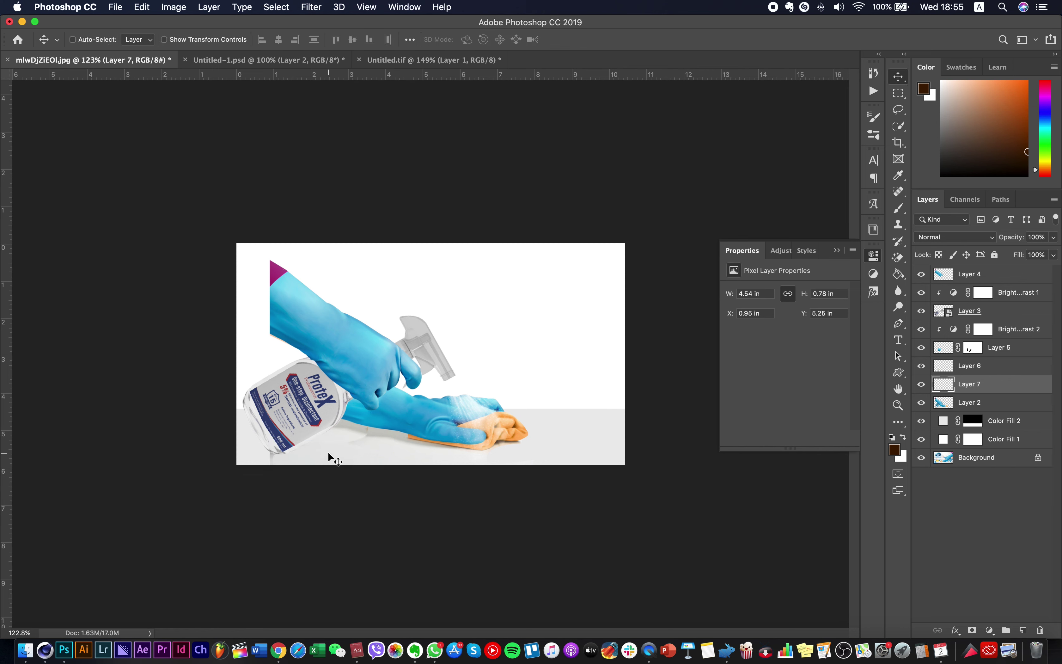
Nudge the Layer 6 shadow slightly down with Auto-Select turned off
{"action": "left_click", "coordinate": [361, 435]}
{"action": "key", "text": "super"}
{"action": "key", "text": "shift+Down"}
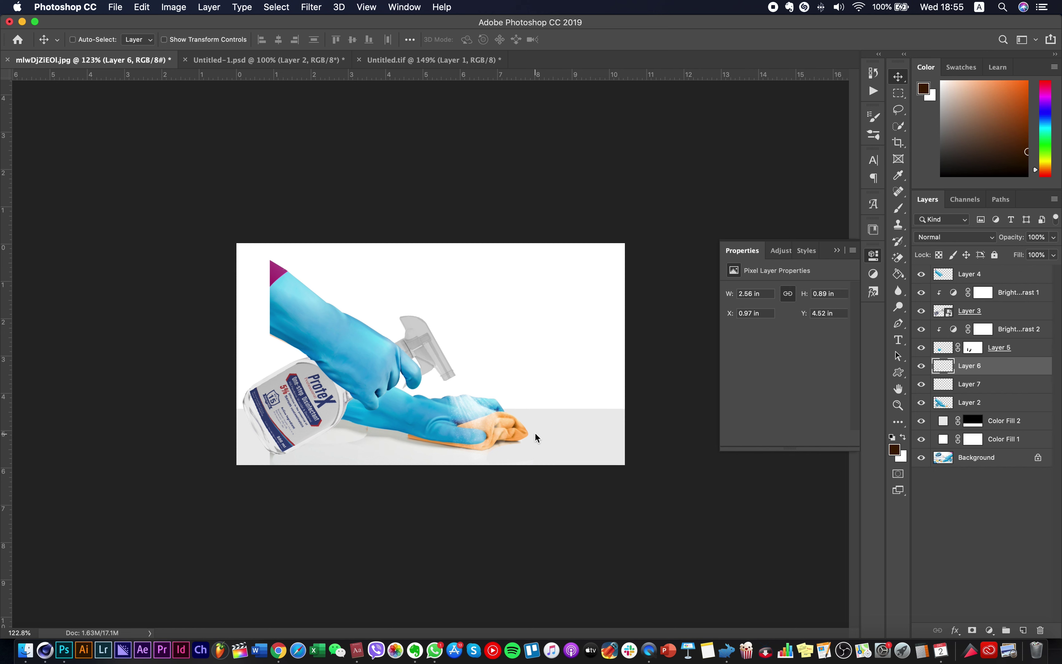
Add a layer mask to Layer 6 and paint out a spot in black
{"action": "left_click", "coordinate": [905, 209]}
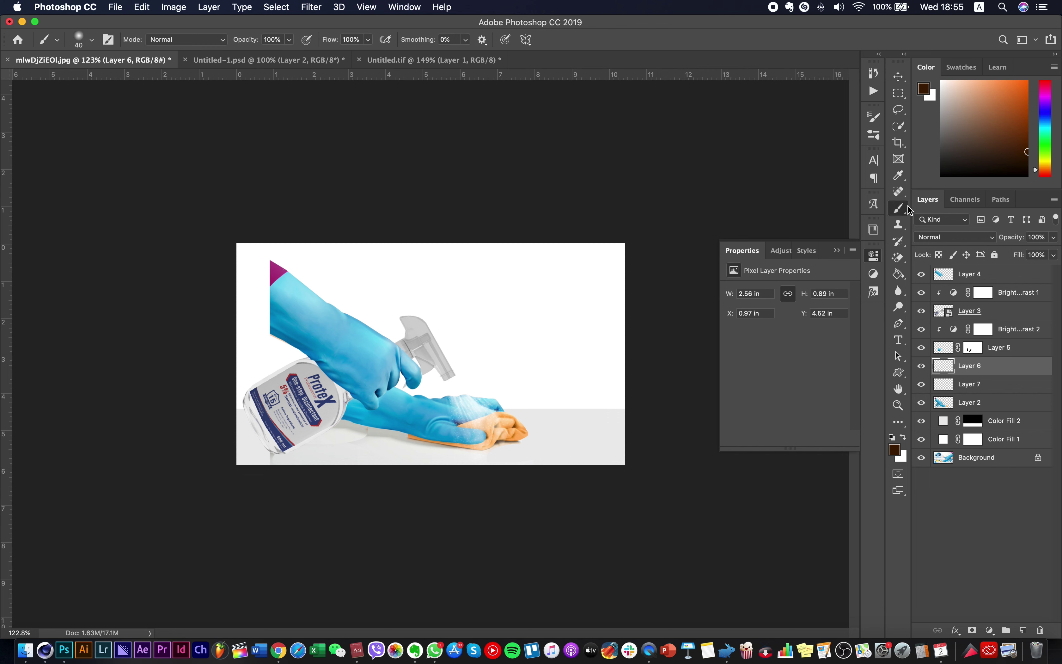
{"action": "left_click", "coordinate": [948, 353]}
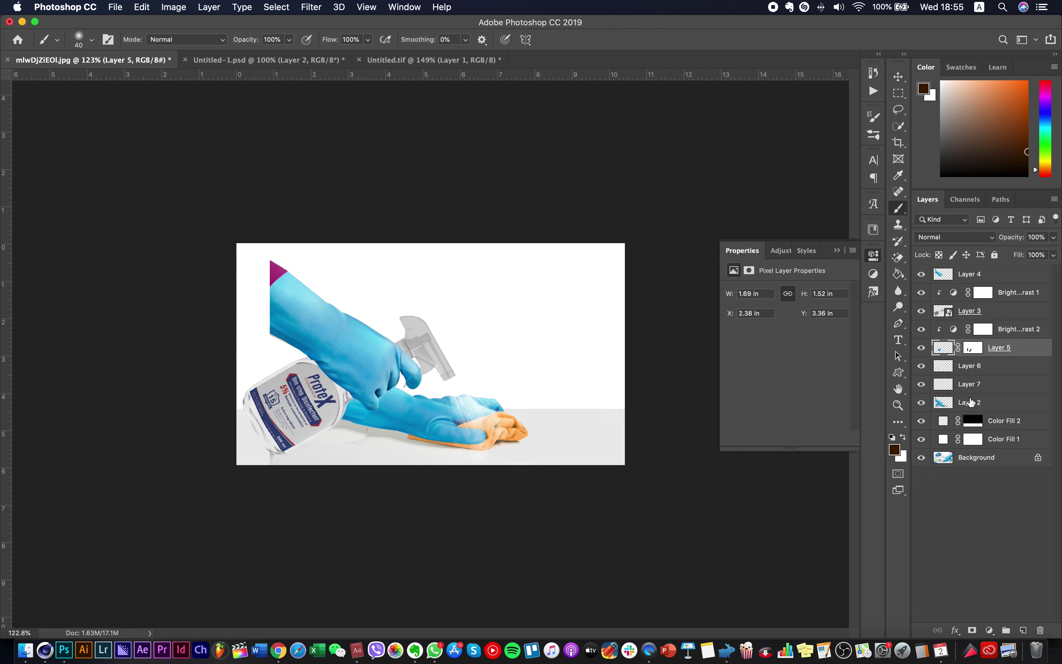
{"action": "left_click", "coordinate": [945, 367]}
{"action": "left_click", "coordinate": [973, 630]}
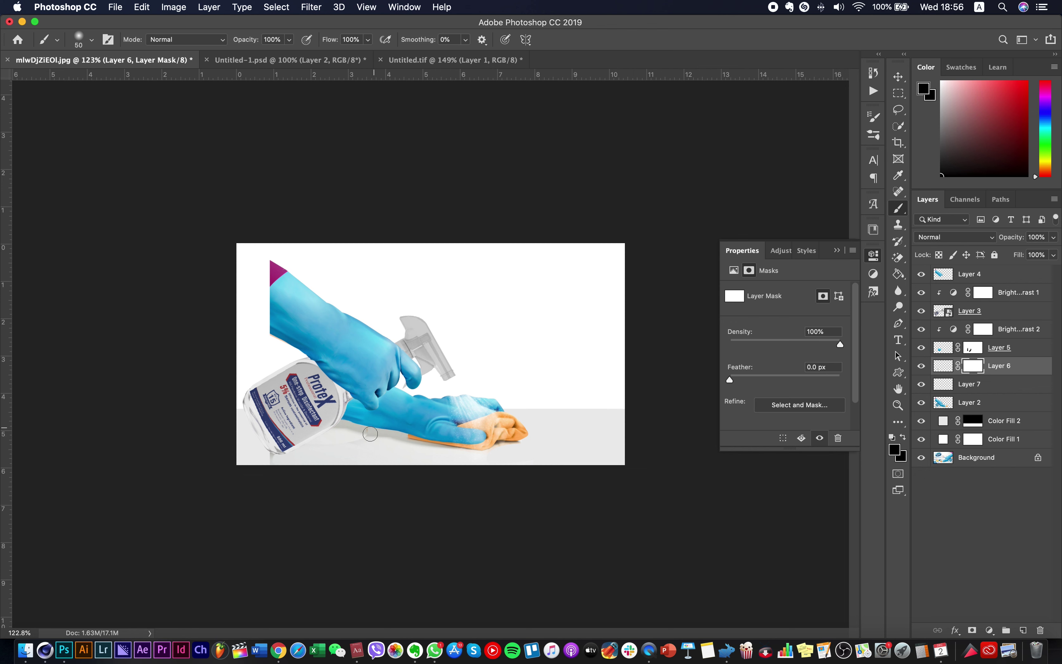
{"action": "left_click", "coordinate": [360, 451]}
Enlarge Layer 6's masked area to about 115% and skew its top-right corner upward
{"action": "key", "text": "v"}
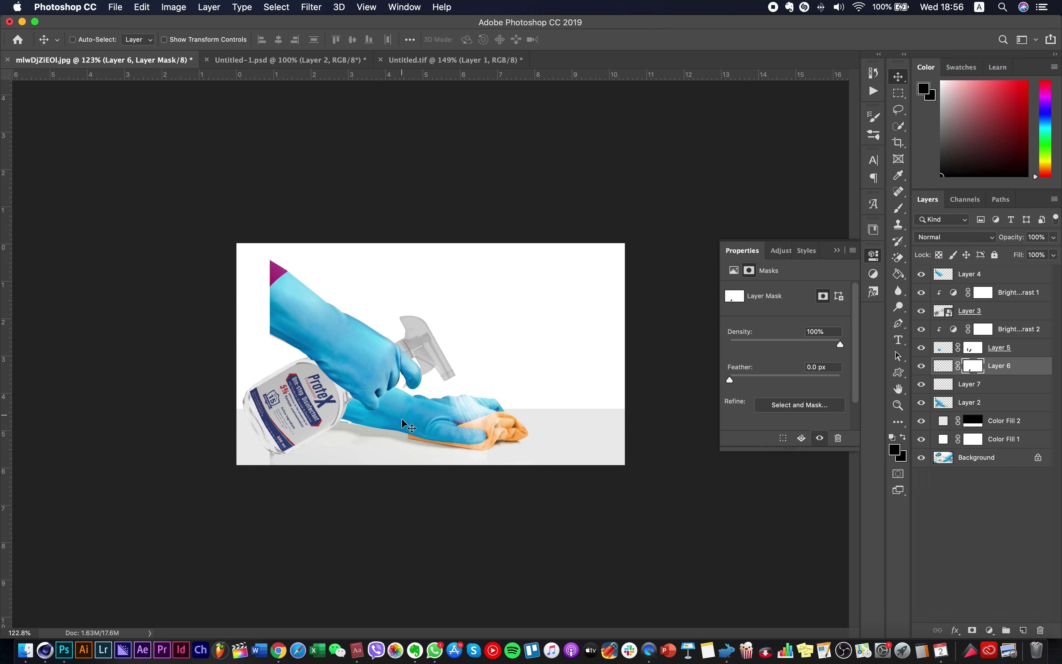
{"action": "key", "text": "super+t"}
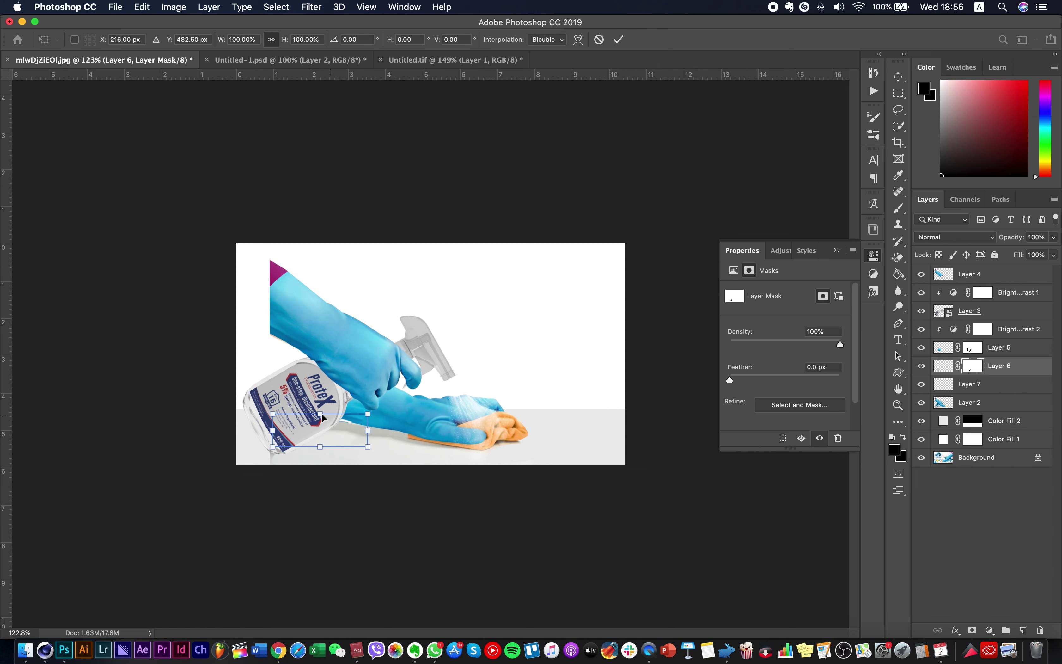
{"action": "left_click_drag", "start_coordinate": [272, 414], "coordinate": [258, 409]}
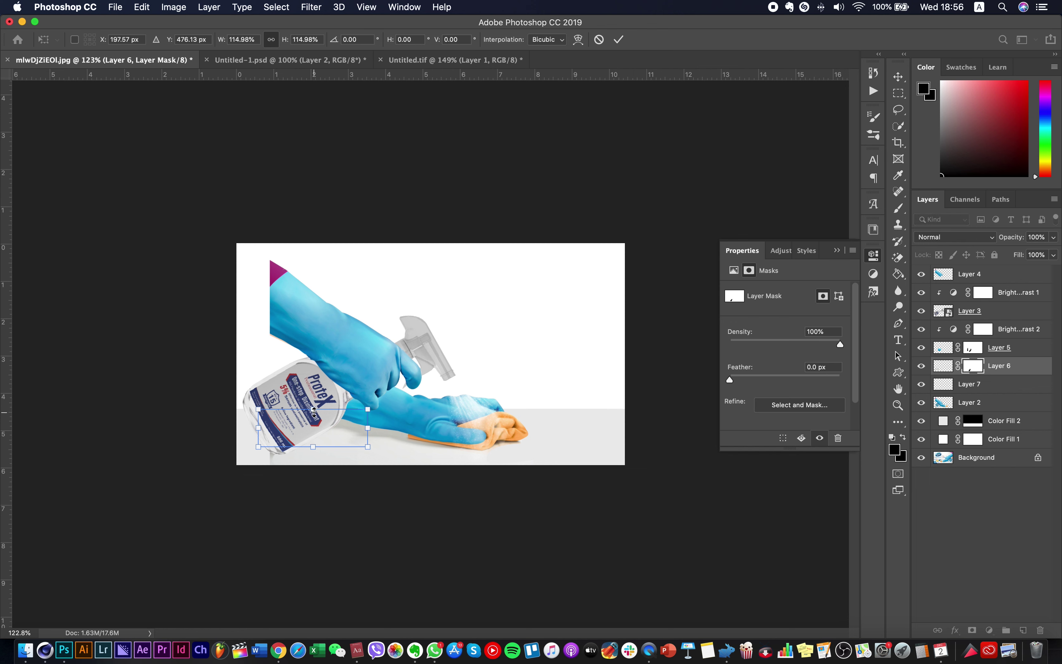
{"action": "key", "text": "Return"}
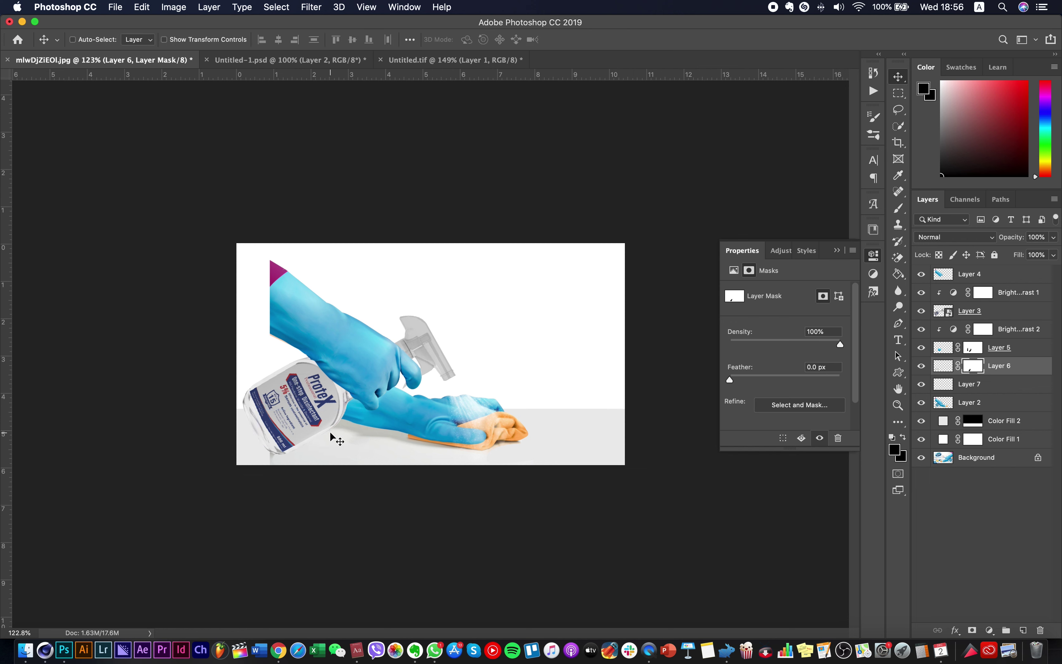
{"action": "key", "text": "super+t"}
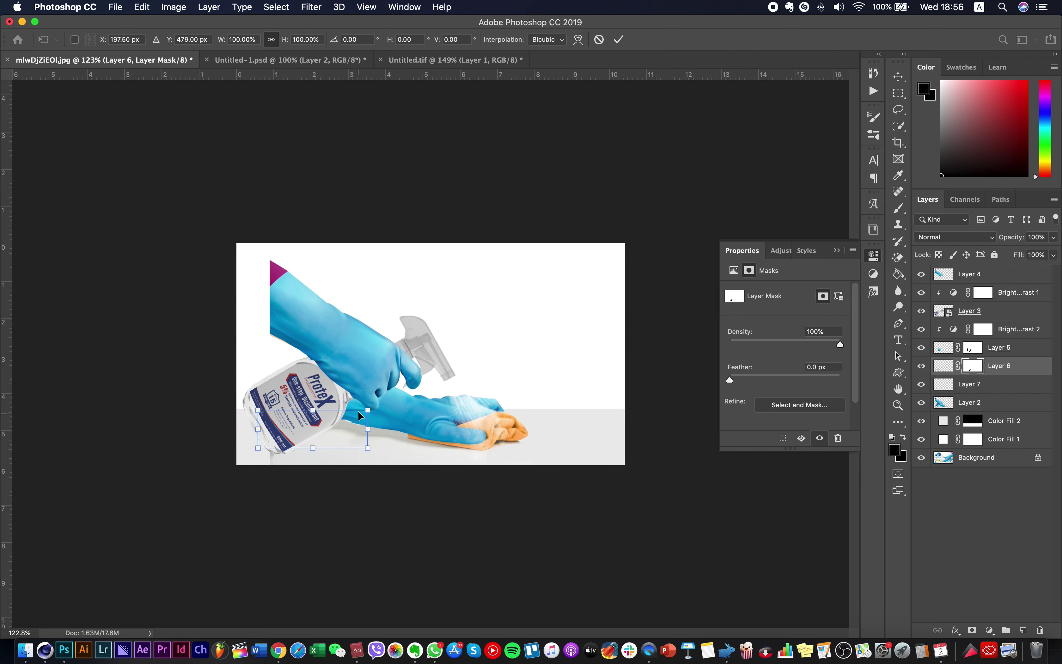
{"action": "left_click_drag", "start_coordinate": [368, 411], "coordinate": [371, 407]}
{"action": "key", "text": "Return"}
{"action": "scroll", "coordinate": [345, 463], "scroll_direction": "down", "scroll_amount": 2}
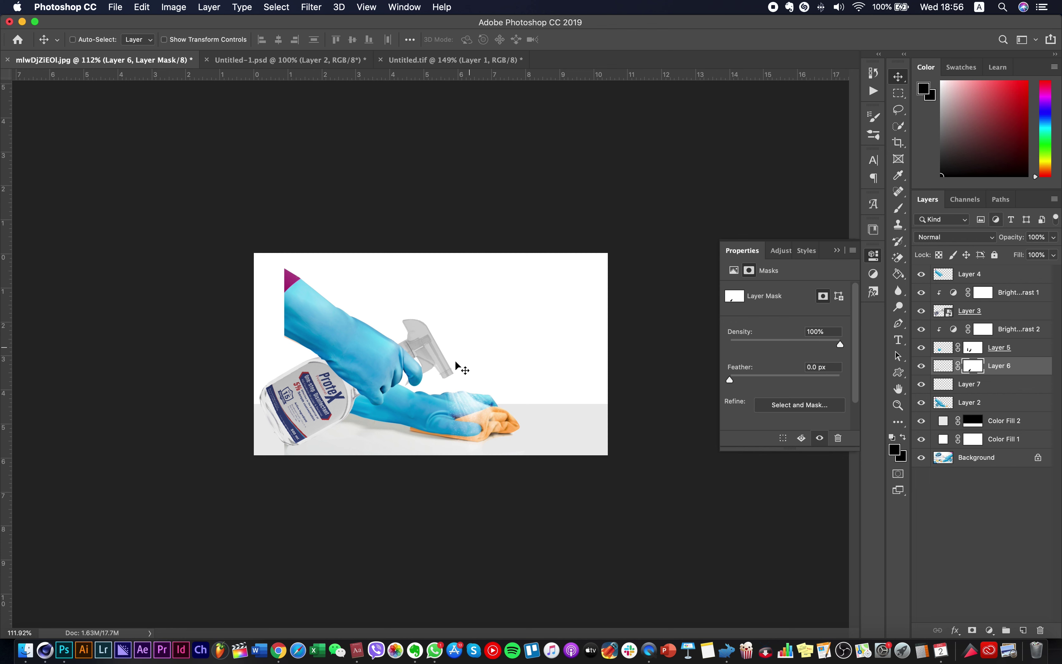
{"action": "left_click", "coordinate": [1005, 310]}
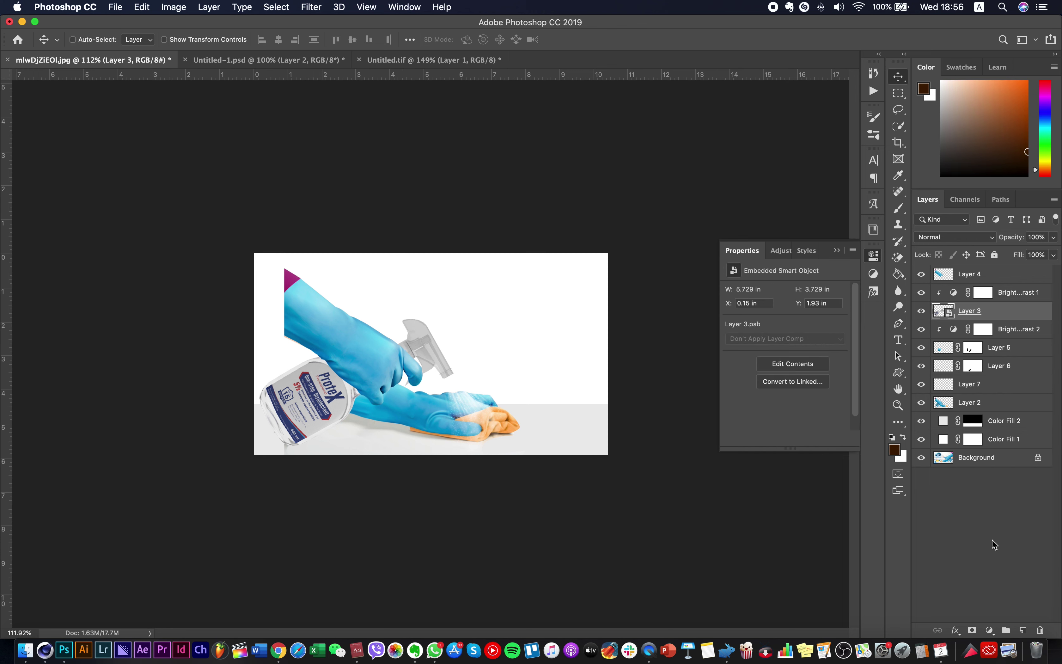
Create Layer 8 clipped to Layer 3 and paint black shadow strokes along the glove edge
{"action": "left_click", "coordinate": [1024, 631]}
{"action": "scroll", "coordinate": [361, 423], "scroll_direction": "up", "scroll_amount": 3}
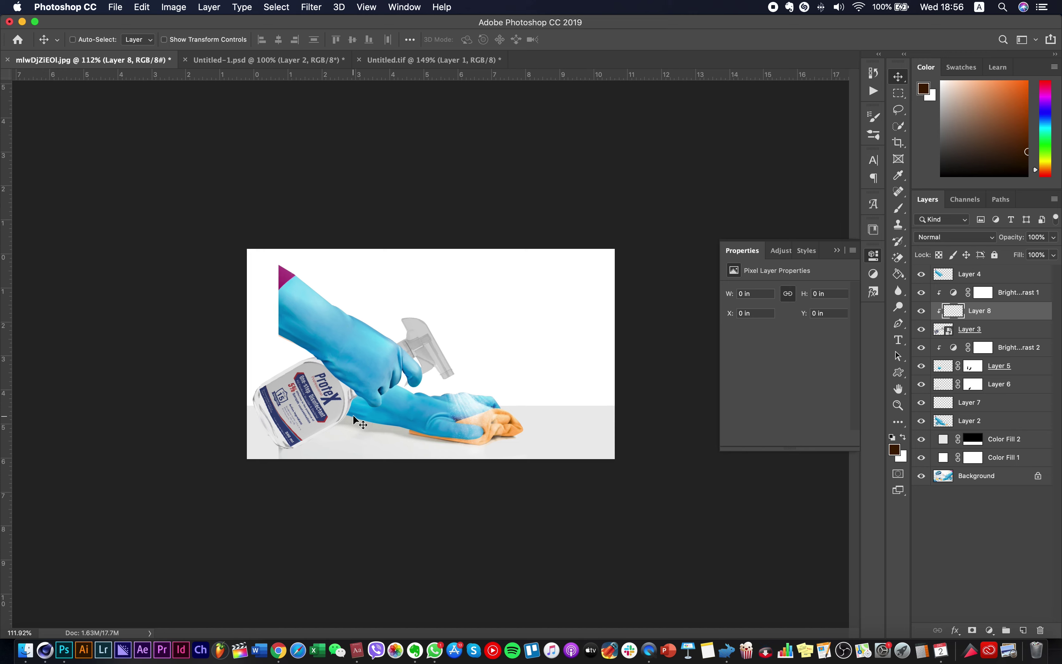
{"action": "left_click", "coordinate": [899, 208]}
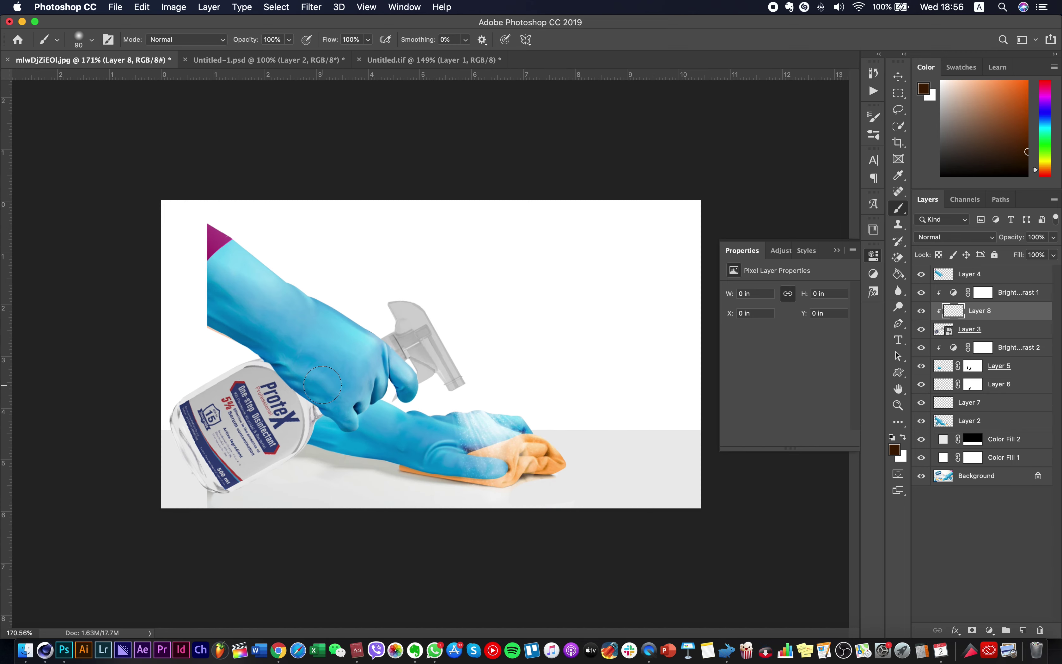
{"action": "left_click", "coordinate": [942, 174]}
{"action": "mouse_move", "coordinate": [273, 351]}
{"action": "left_mouse_down"}
{"action": "mouse_move", "coordinate": [323, 401]}
{"action": "mouse_move", "coordinate": [329, 453]}
{"action": "left_mouse_up"}
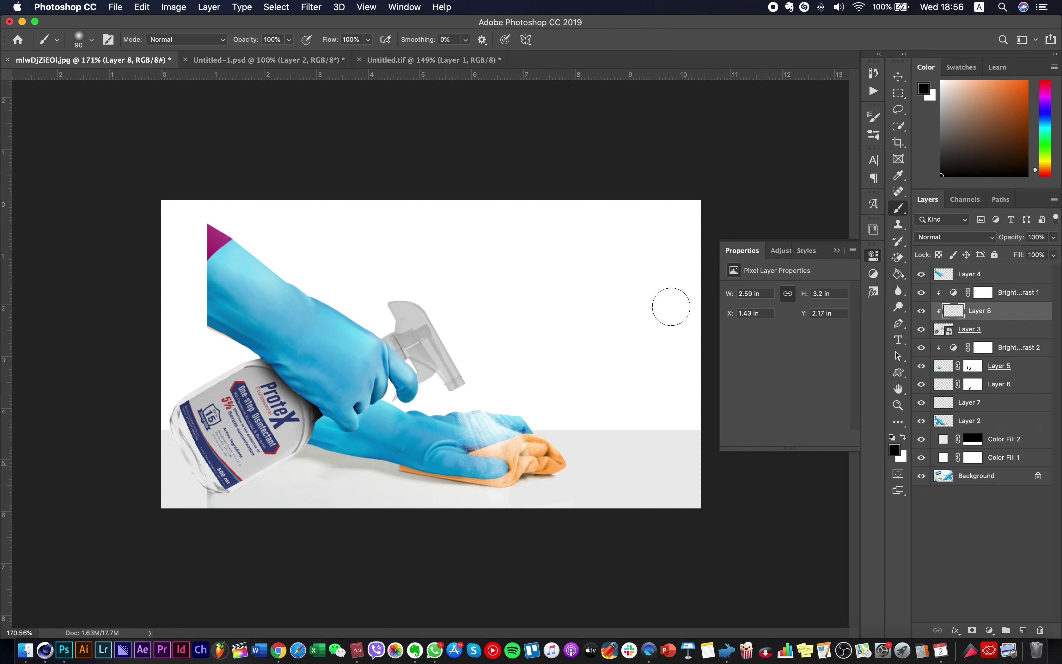
{"action": "left_click_drag", "start_coordinate": [288, 326], "coordinate": [255, 360]}
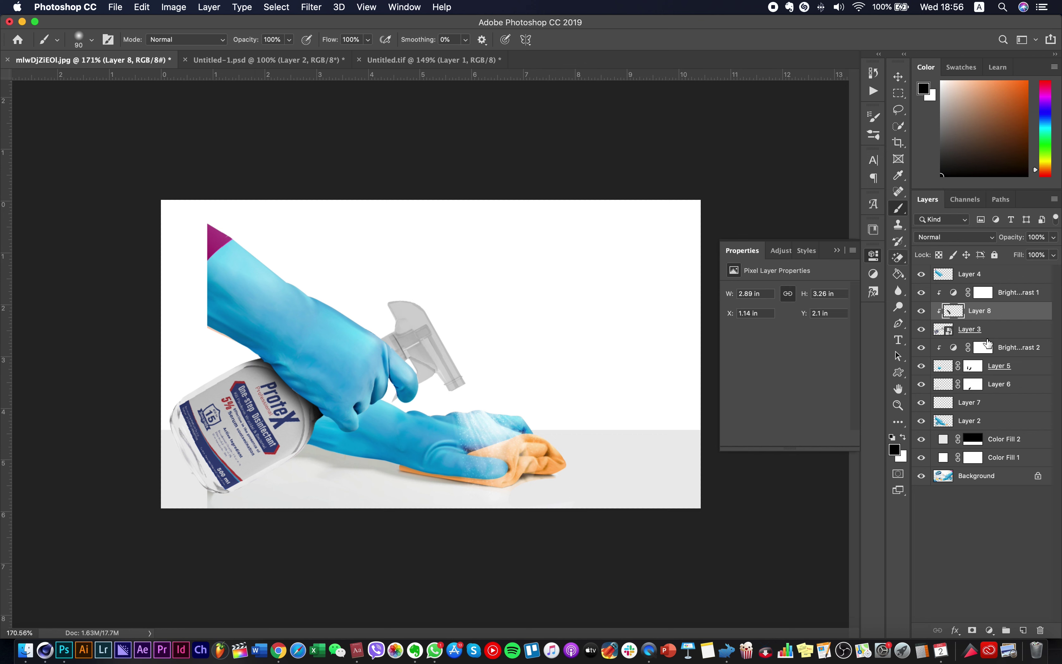
Lower Layer 8's opacity and darken the glove knuckle near the spray trigger
{"action": "left_click", "coordinate": [1055, 238]}
{"action": "left_click_drag", "start_coordinate": [1055, 251], "coordinate": [1021, 255]}
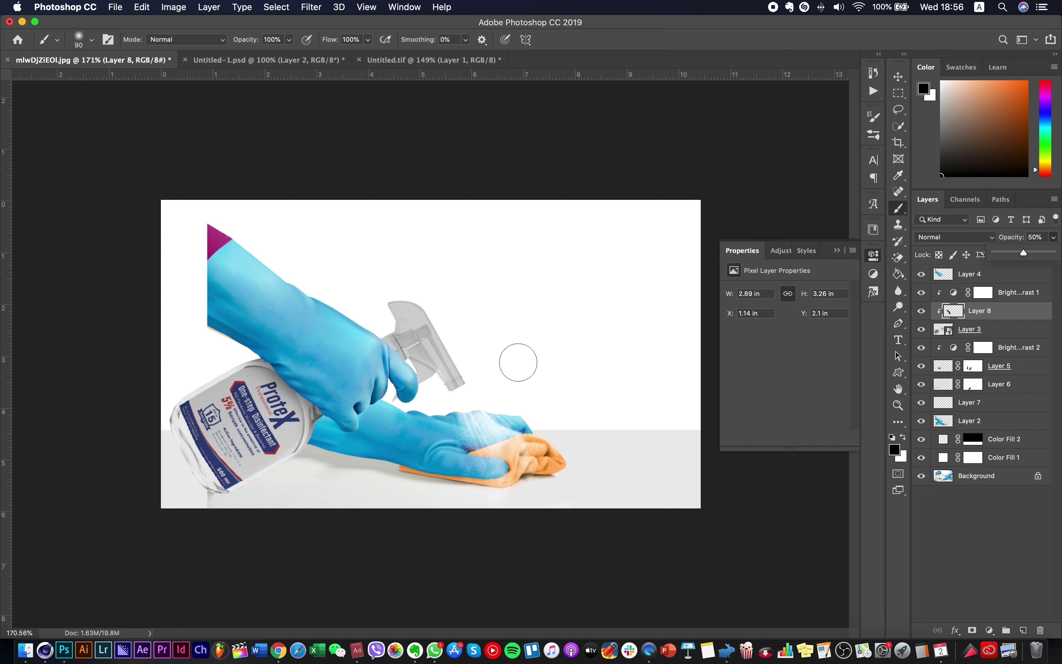
{"action": "left_click", "coordinate": [378, 360]}
{"action": "left_click_drag", "start_coordinate": [378, 360], "coordinate": [406, 358]}
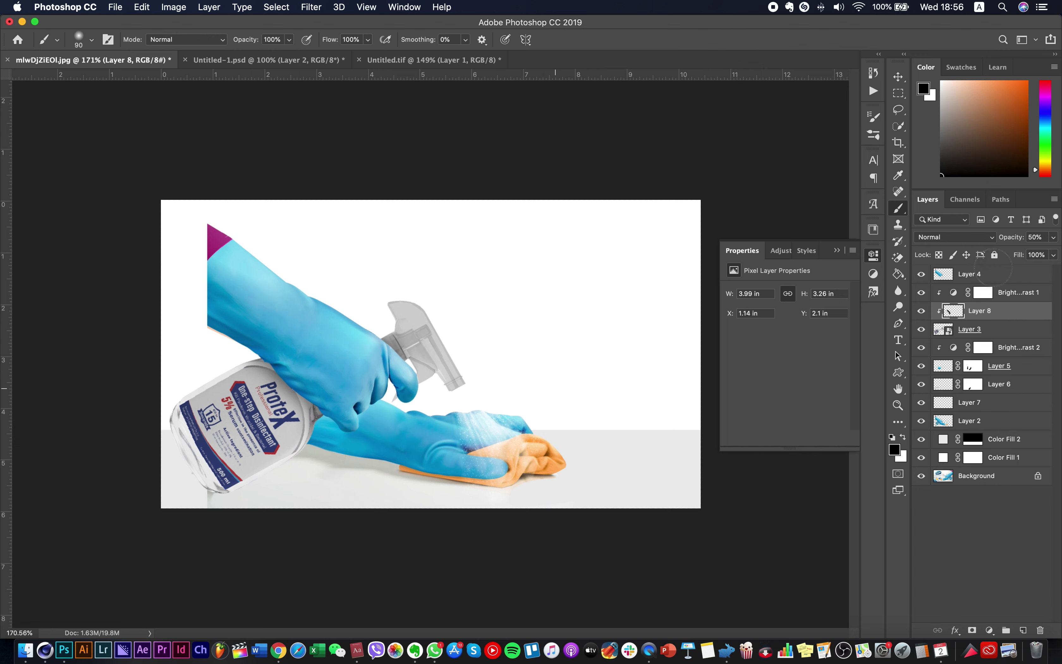
Set Layer 8's opacity to 34% and review the Brightness/Contrast 1 settings
{"action": "scroll", "coordinate": [300, 390], "scroll_direction": "down", "scroll_amount": 1}
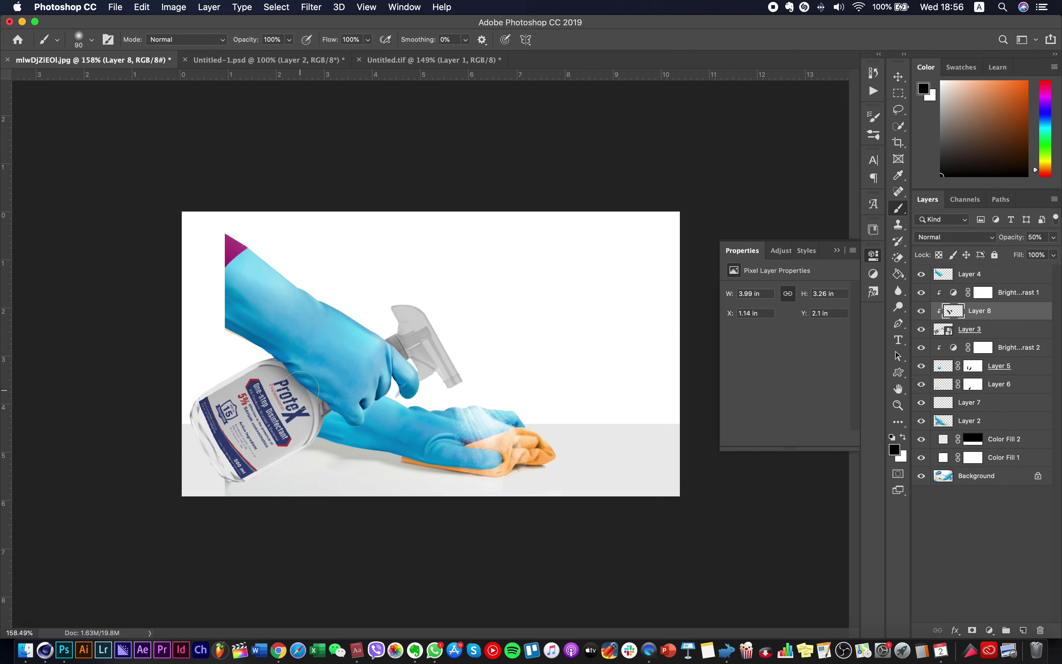
{"action": "left_click", "coordinate": [1053, 237]}
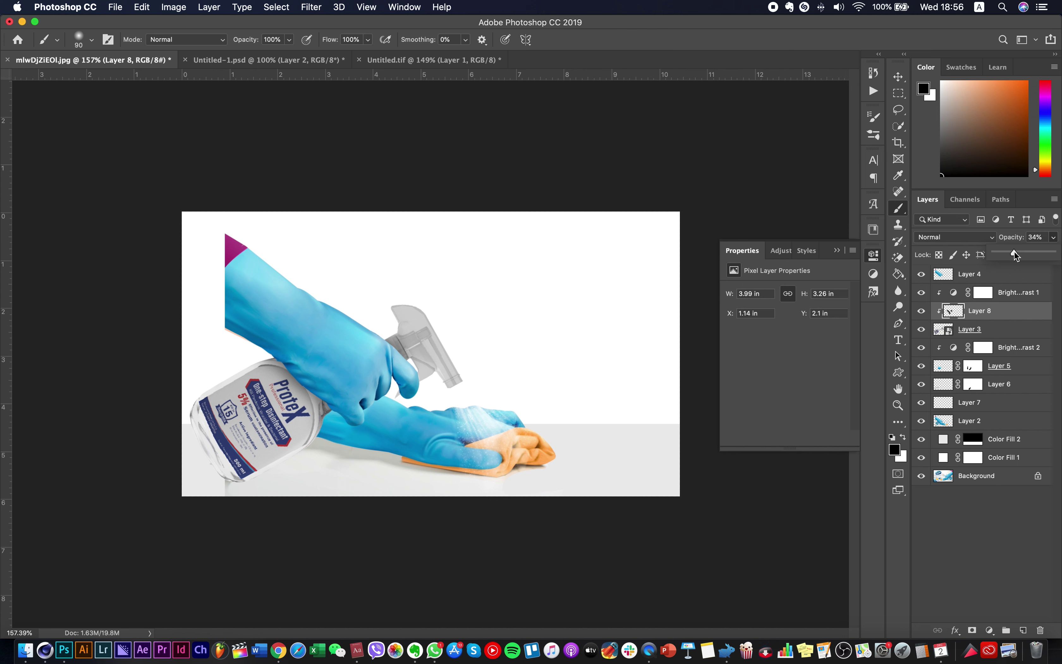
{"action": "left_click", "coordinate": [899, 76]}
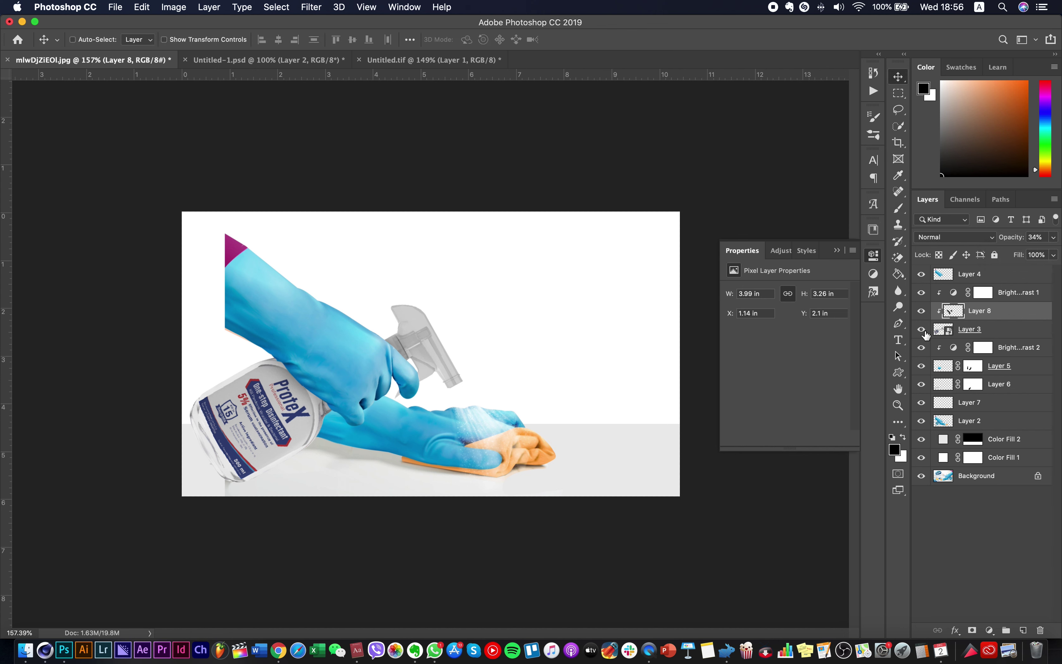
{"action": "left_click", "coordinate": [955, 293]}
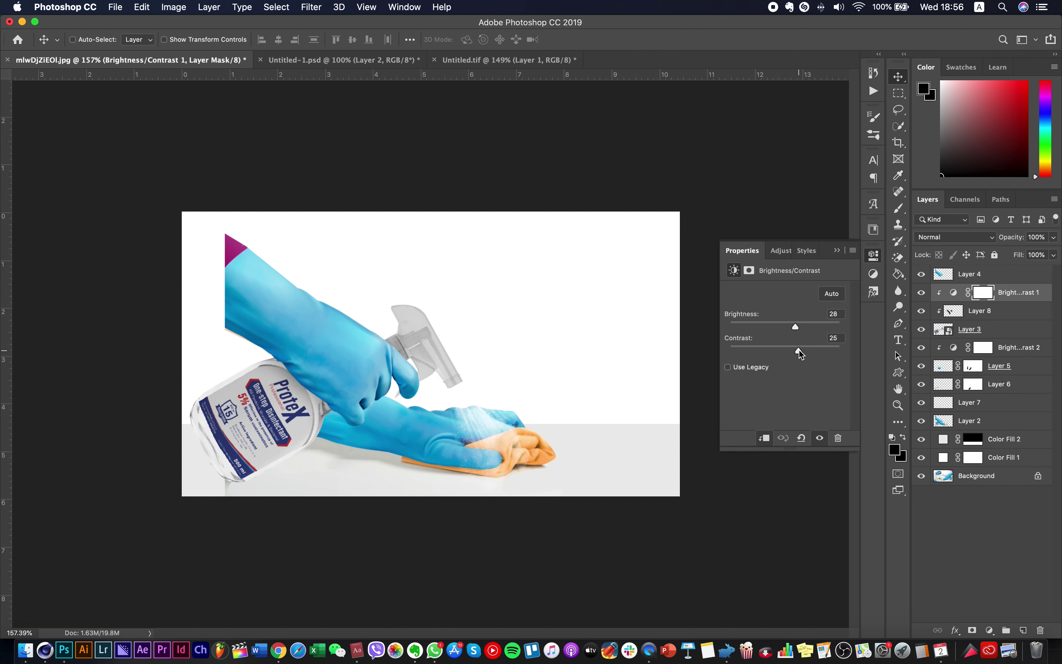
{"action": "scroll", "coordinate": [457, 393], "scroll_direction": "down", "scroll_amount": 2}
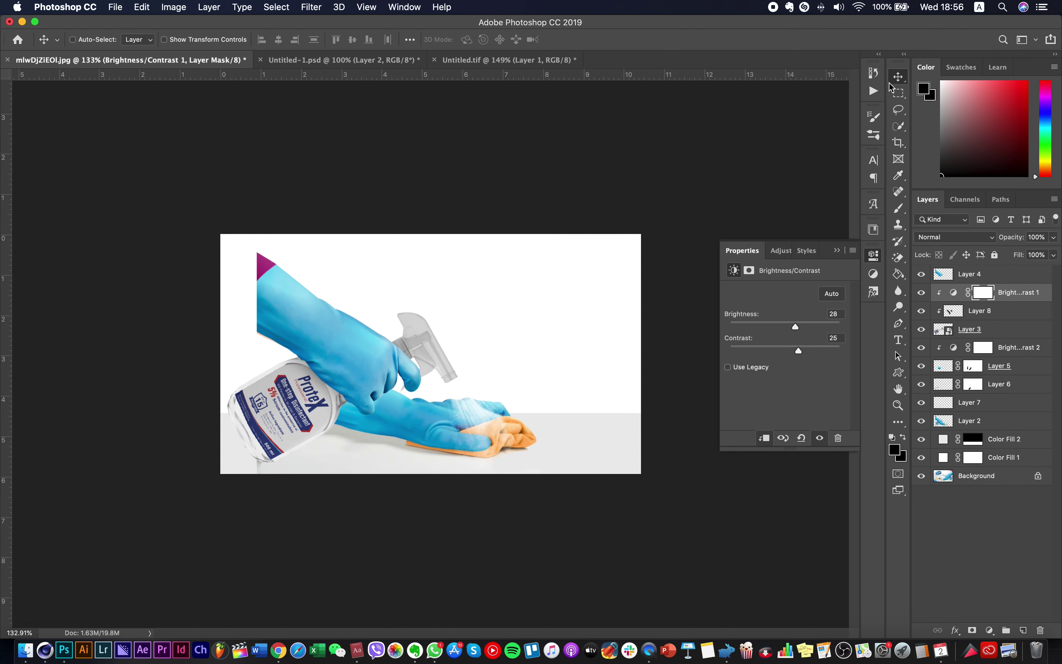
{"action": "left_click", "coordinate": [373, 464], "text": "super"}
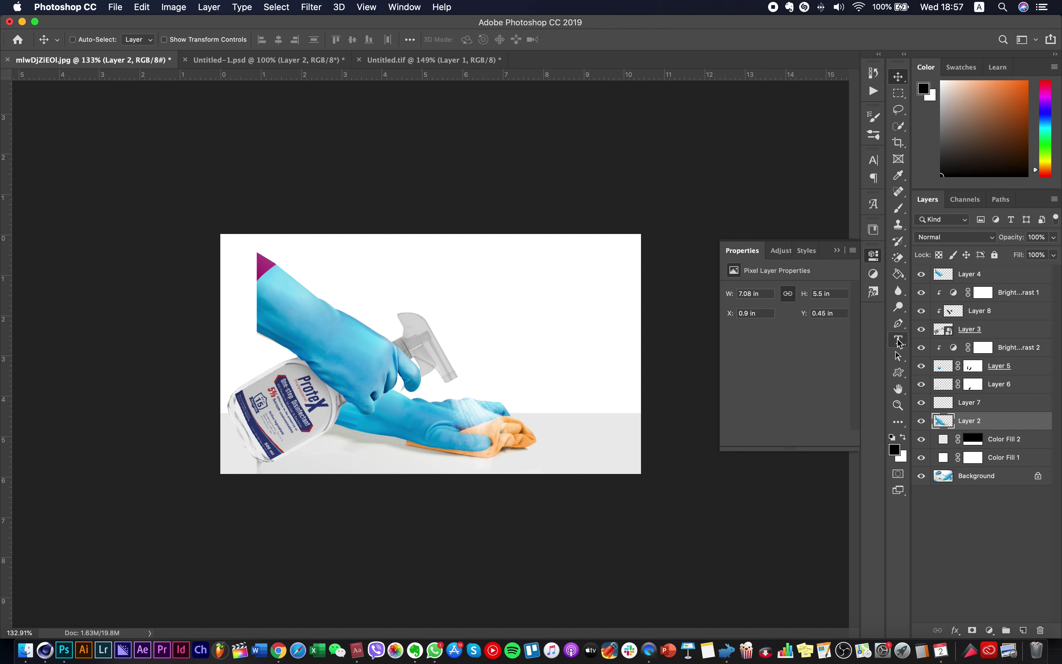
Draw a short path at the bottle's lower edge, convert it to a selection, then deselect
{"action": "left_click", "coordinate": [899, 323]}
{"action": "left_click", "coordinate": [245, 453]}
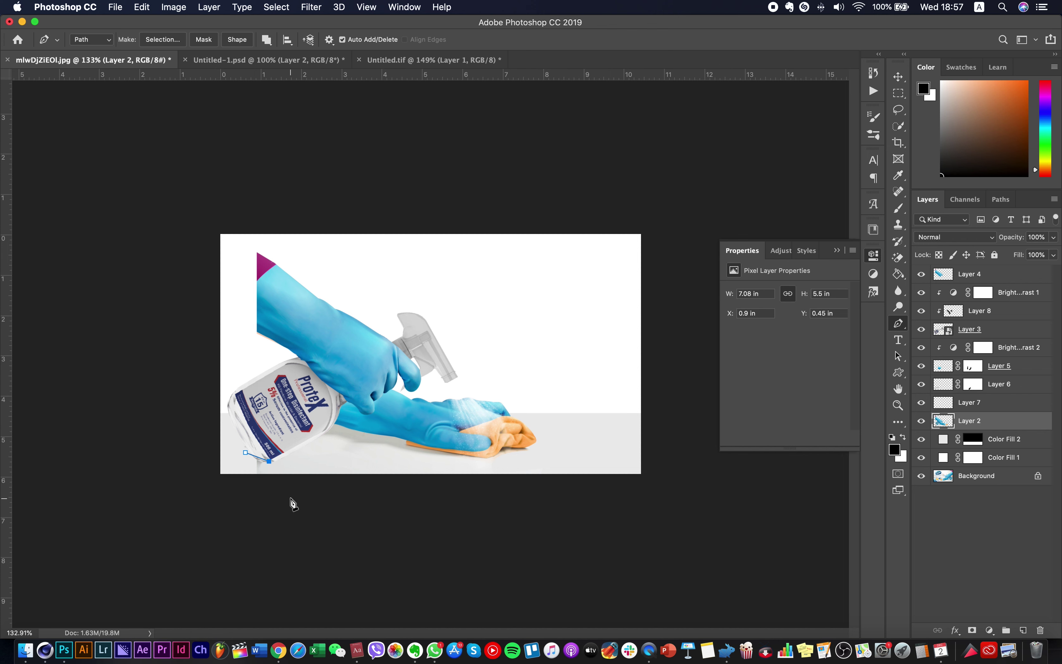
{"action": "left_click", "coordinate": [273, 488]}
{"action": "key", "text": "super+Return"}
{"action": "key", "text": "super+d"}
{"action": "left_click", "coordinate": [898, 77]}
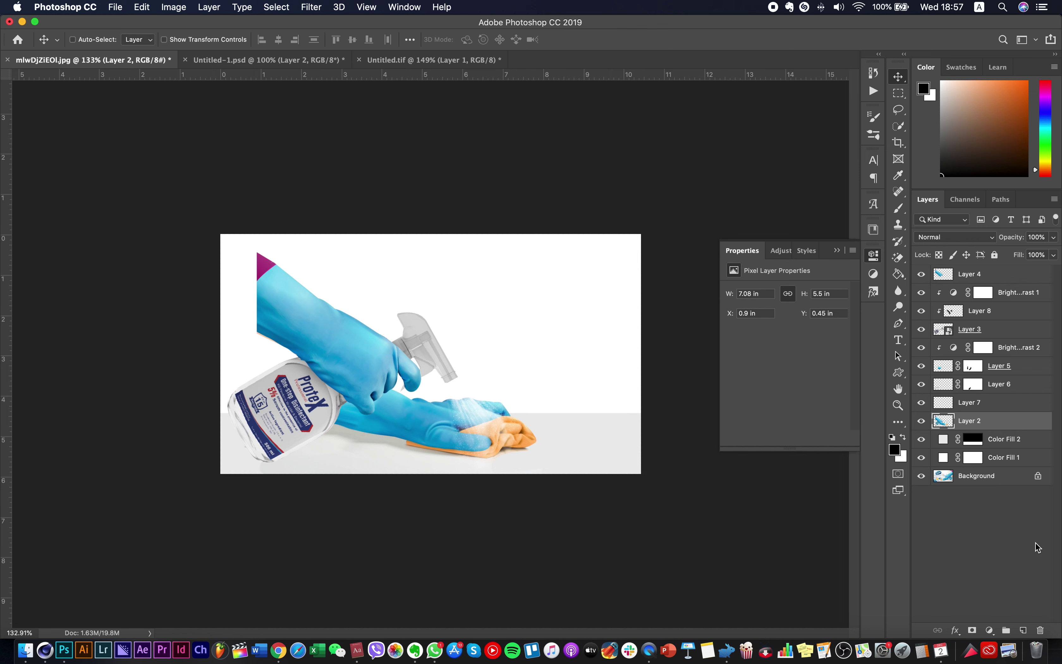
Move Layers 4 through 2 together about 15 px left
{"action": "left_click", "coordinate": [1017, 274], "text": "shift"}
{"action": "left_click_drag", "start_coordinate": [408, 346], "coordinate": [402, 347]}
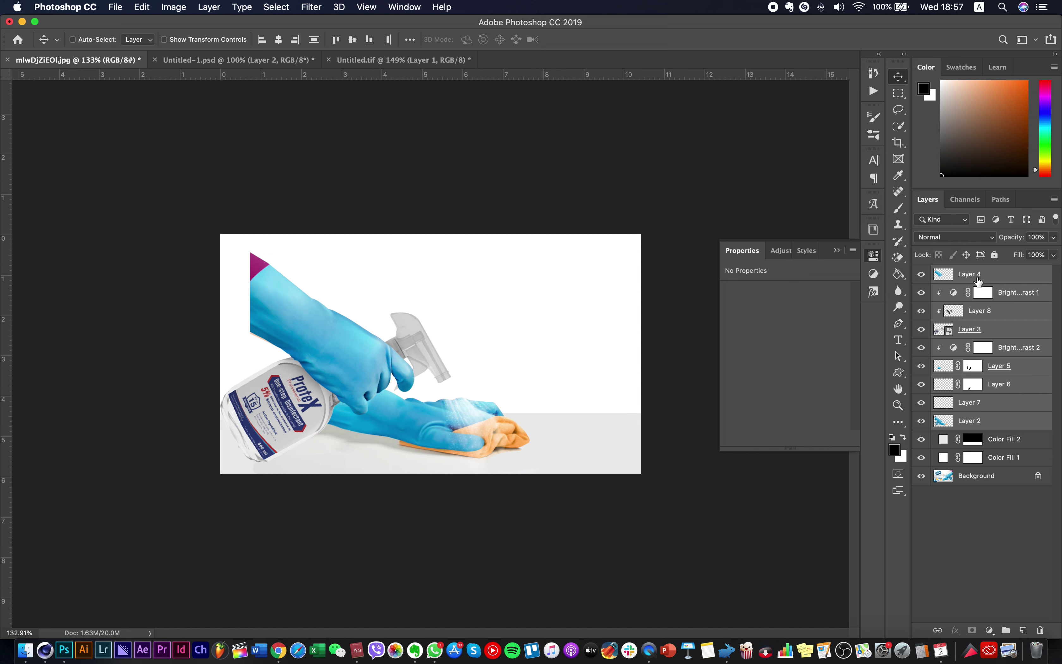
{"action": "left_click", "coordinate": [983, 292]}
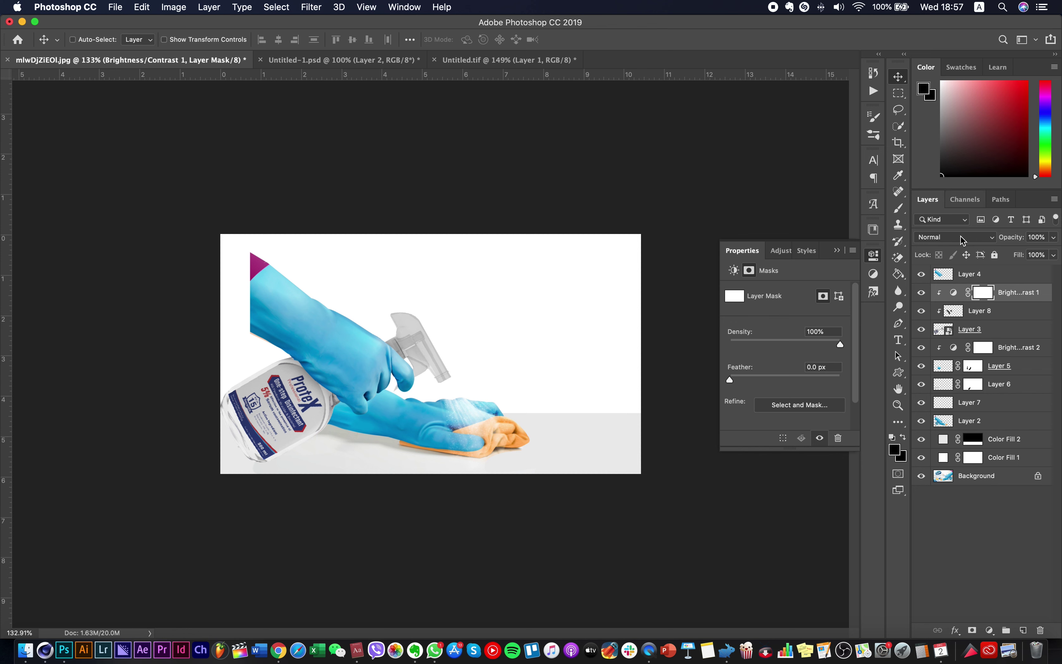
{"action": "left_click", "coordinate": [997, 280]}
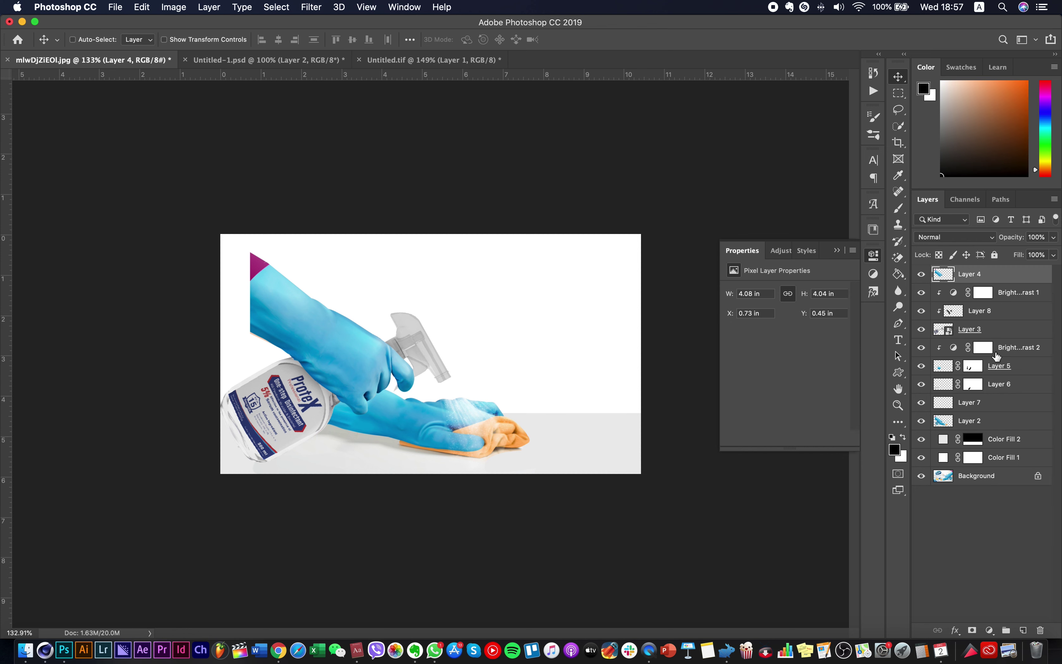
{"action": "left_click", "coordinate": [995, 423], "text": "shift"}
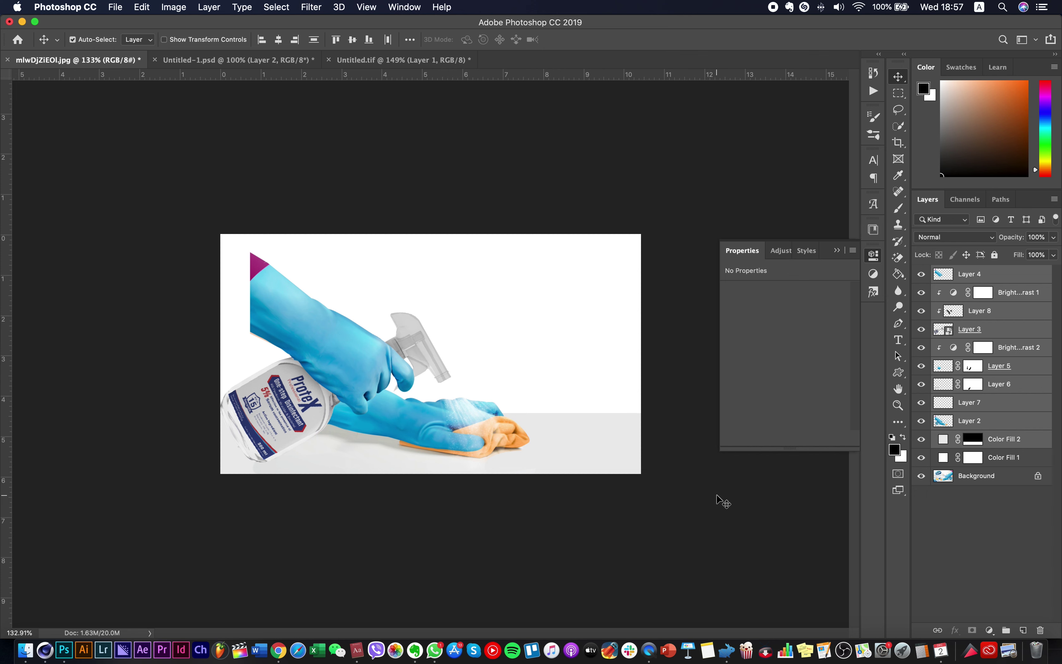
{"action": "key", "text": "super+t"}
{"action": "left_click_drag", "start_coordinate": [606, 338], "coordinate": [648, 455]}
{"action": "mouse_move", "coordinate": [534, 417]}
{"action": "left_mouse_down"}
{"action": "mouse_move", "coordinate": [510, 394]}
{"action": "mouse_move", "coordinate": [532, 401]}
{"action": "left_mouse_up"}
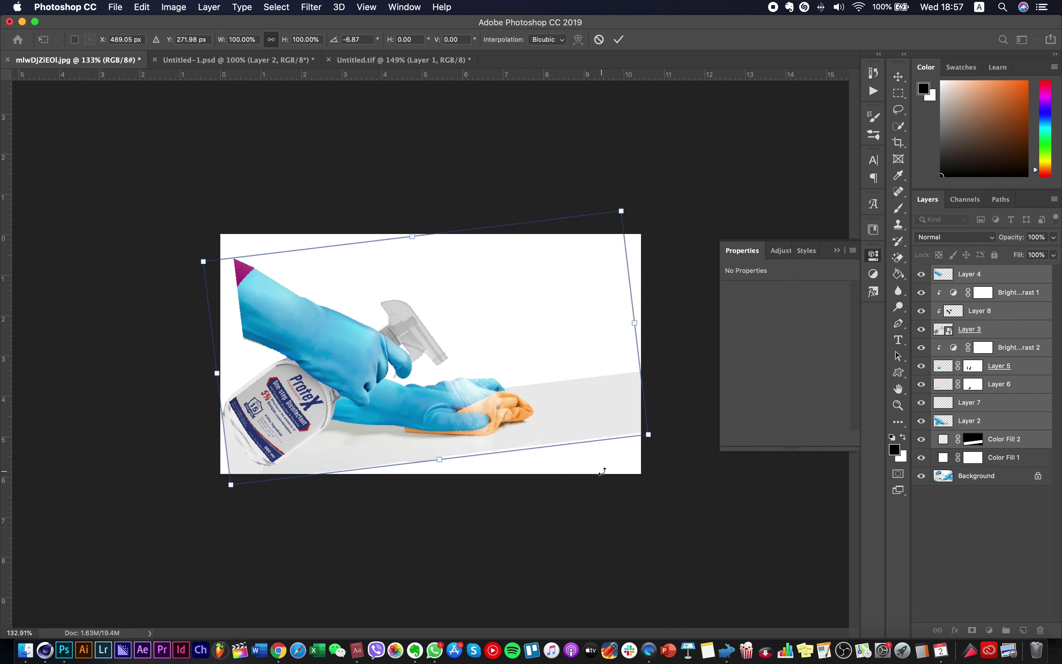
{"action": "key", "text": "Escape"}
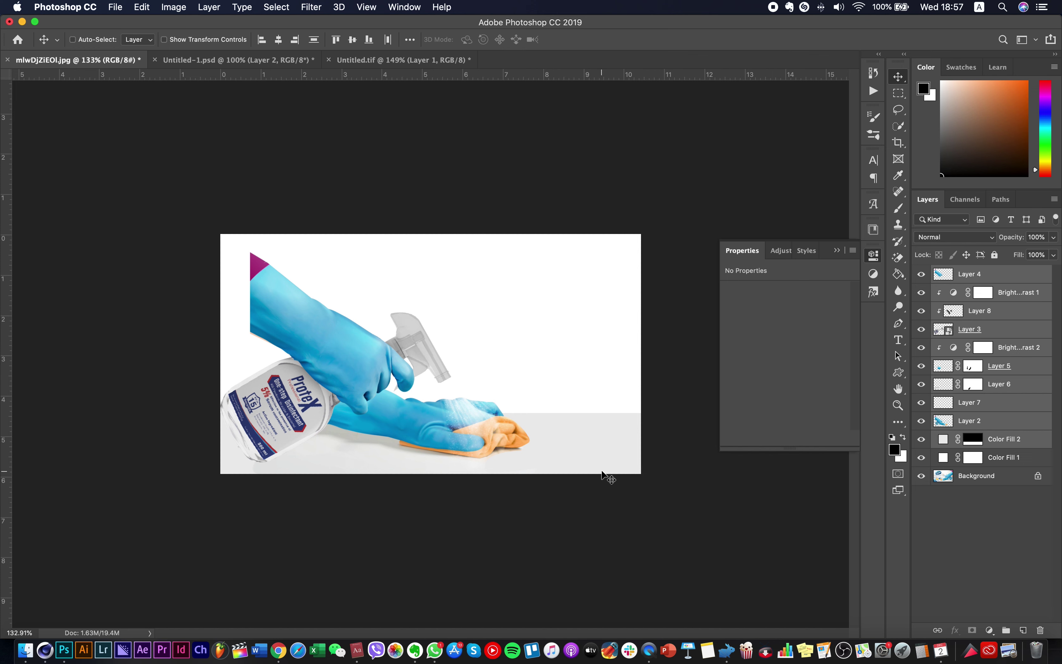
{"action": "left_click_drag", "start_coordinate": [502, 462], "coordinate": [508, 462]}
Lasso the glove cuff, copy it to Layer 9, and move it up and left
{"action": "left_click", "coordinate": [1024, 365]}
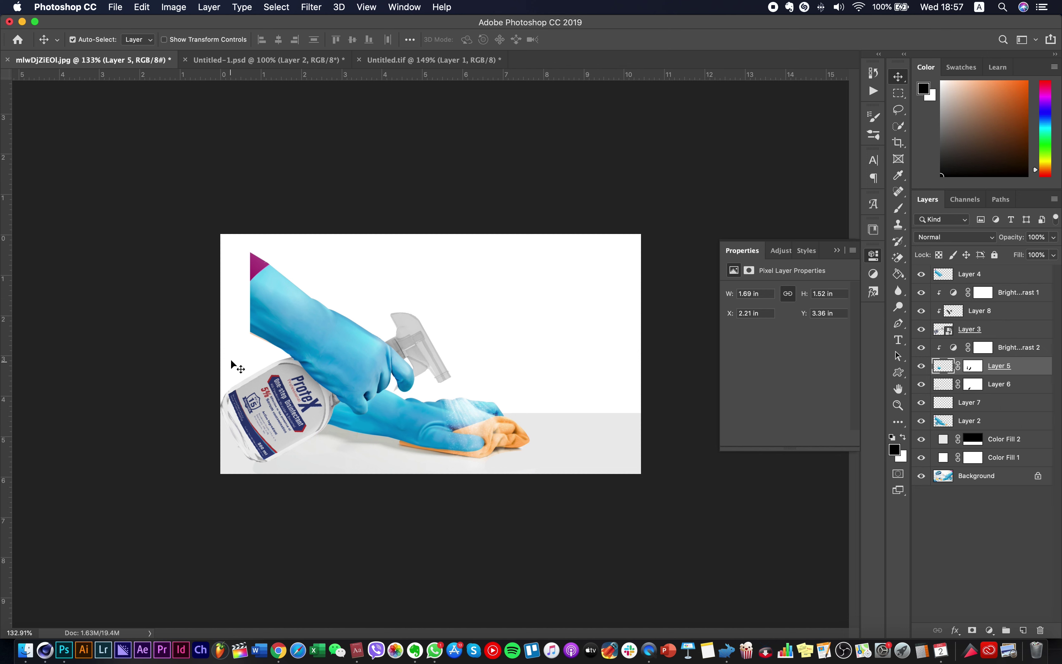
{"action": "left_click", "coordinate": [253, 332], "text": "super"}
{"action": "key", "text": "l"}
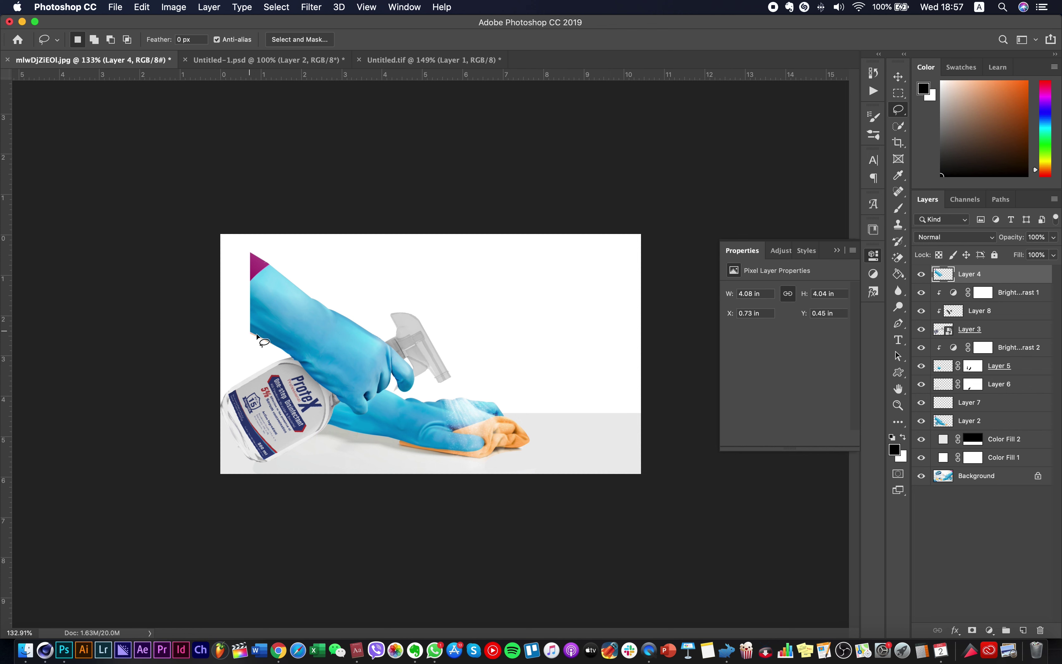
{"action": "mouse_move", "coordinate": [257, 333]}
{"action": "left_mouse_down"}
{"action": "mouse_move", "coordinate": [289, 344]}
{"action": "mouse_move", "coordinate": [317, 296]}
{"action": "mouse_move", "coordinate": [293, 259]}
{"action": "mouse_move", "coordinate": [249, 241]}
{"action": "mouse_move", "coordinate": [227, 267]}
{"action": "left_mouse_up"}
{"action": "key", "text": "cmd+j"}
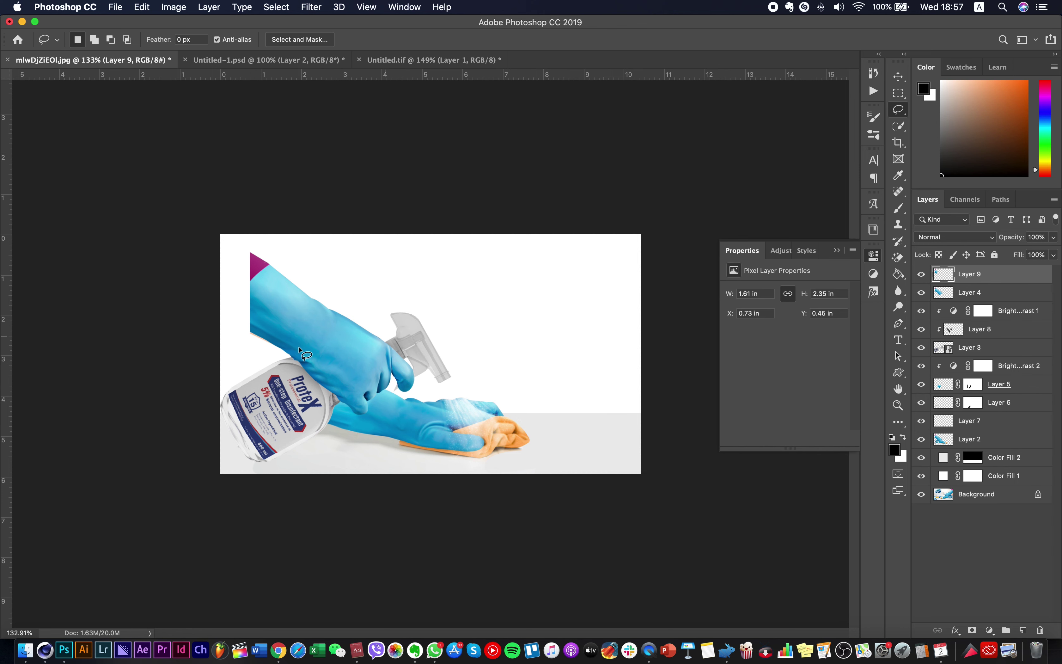
{"action": "key", "text": "v"}
{"action": "left_click_drag", "start_coordinate": [281, 302], "coordinate": [240, 276]}
Enlarge the Layer 9 cuff copy to about 118.5% and add a white layer mask
{"action": "key", "text": "cmd+t"}
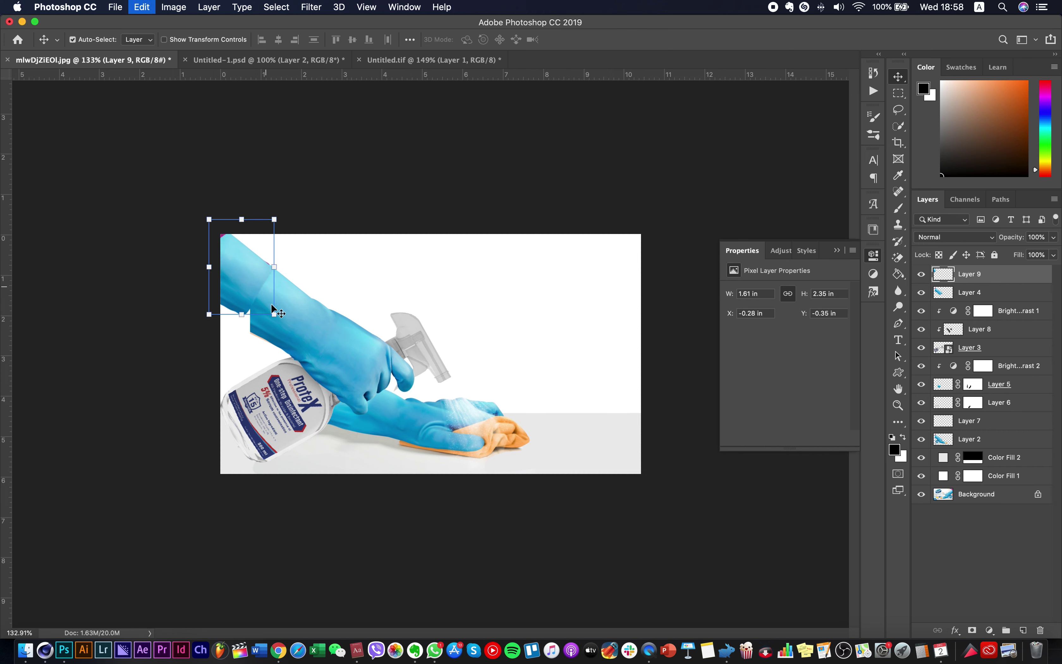
{"action": "left_click_drag", "start_coordinate": [277, 311], "coordinate": [294, 335]}
{"action": "key", "text": "Return"}
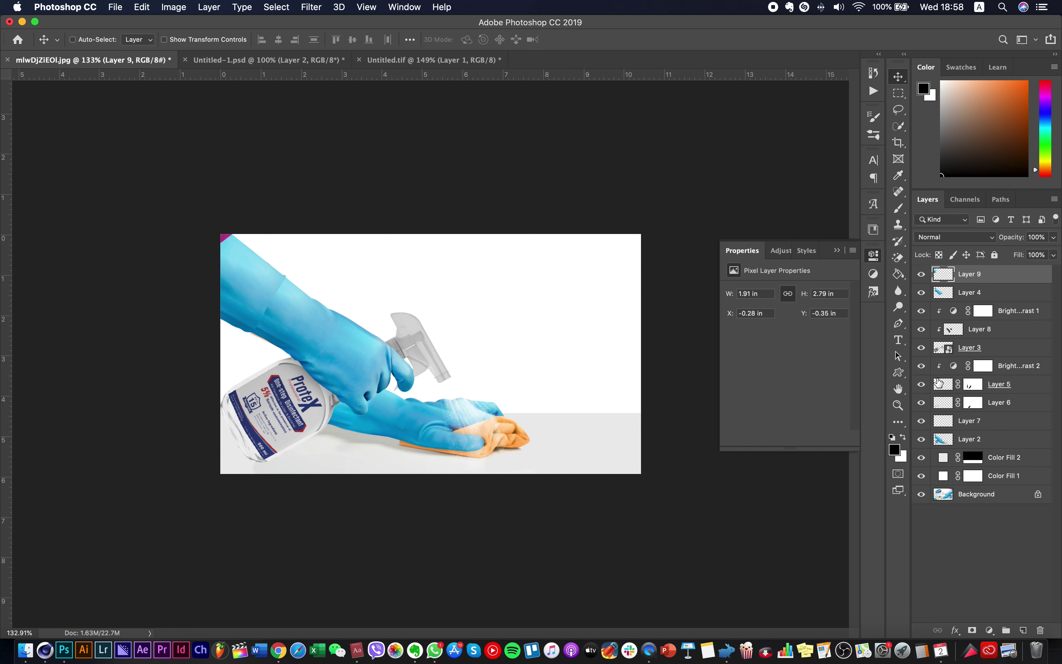
{"action": "left_click", "coordinate": [972, 630]}
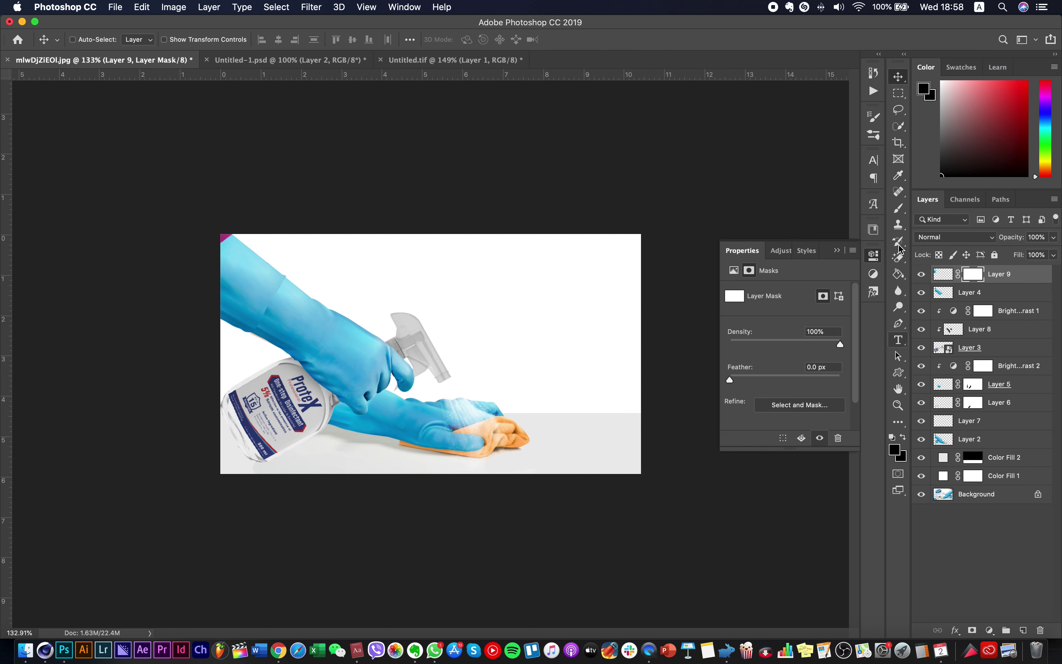
Paint black along the cuff seam on Layer 9's mask, then select Layers 9 through 2
{"action": "left_click", "coordinate": [899, 209]}
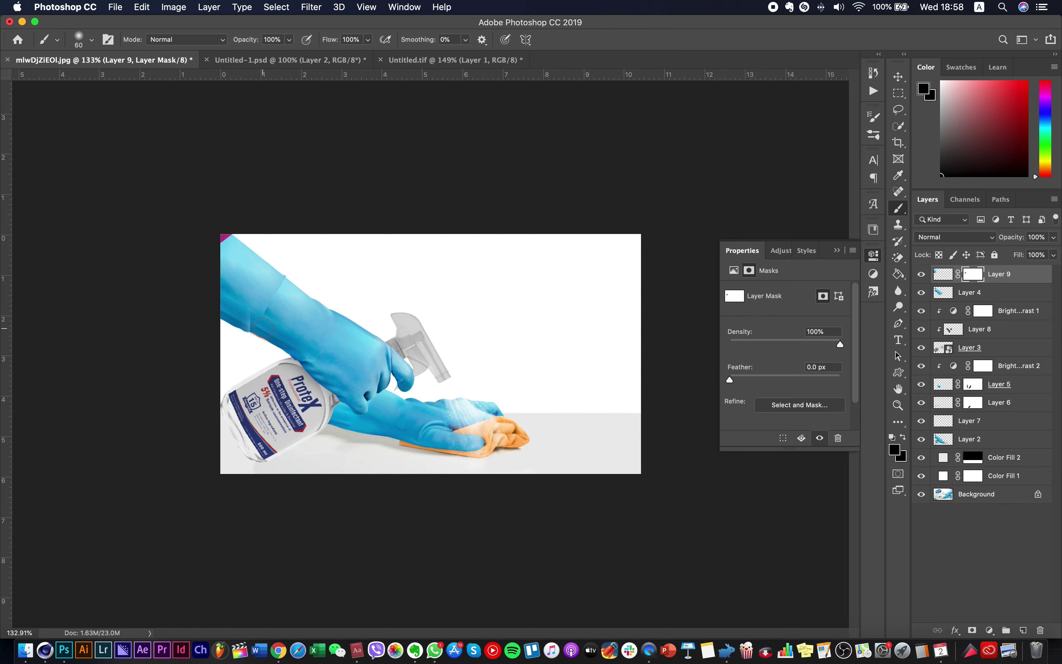
{"action": "key", "text": "super+z"}
{"action": "left_click_drag", "start_coordinate": [252, 327], "coordinate": [286, 287]}
{"action": "key", "text": "v"}
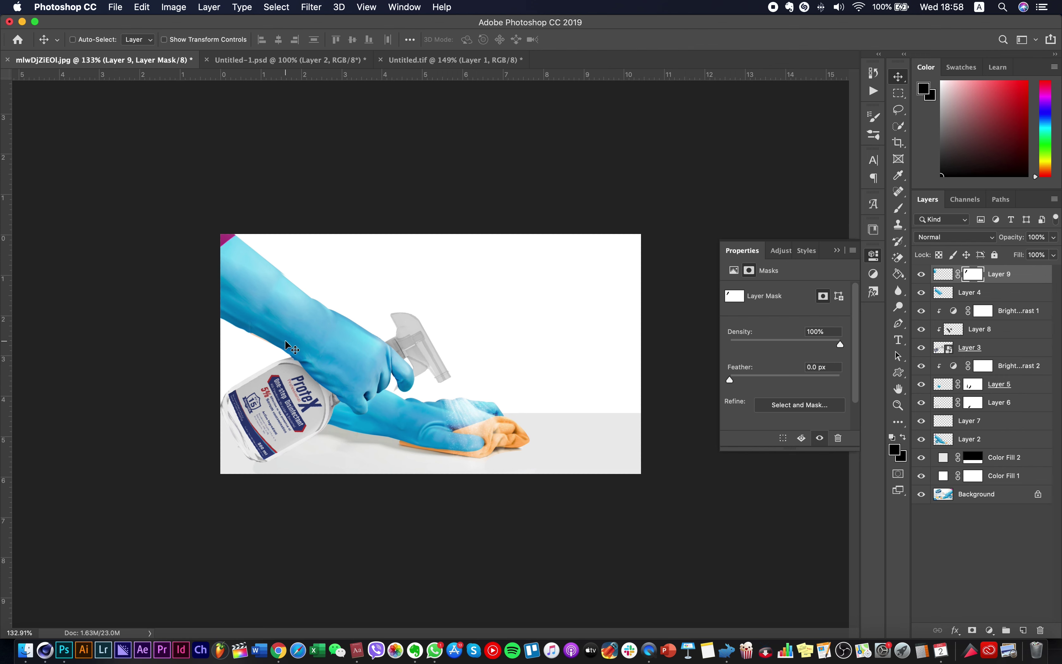
{"action": "scroll", "coordinate": [244, 363], "scroll_direction": "down", "scroll_amount": 3}
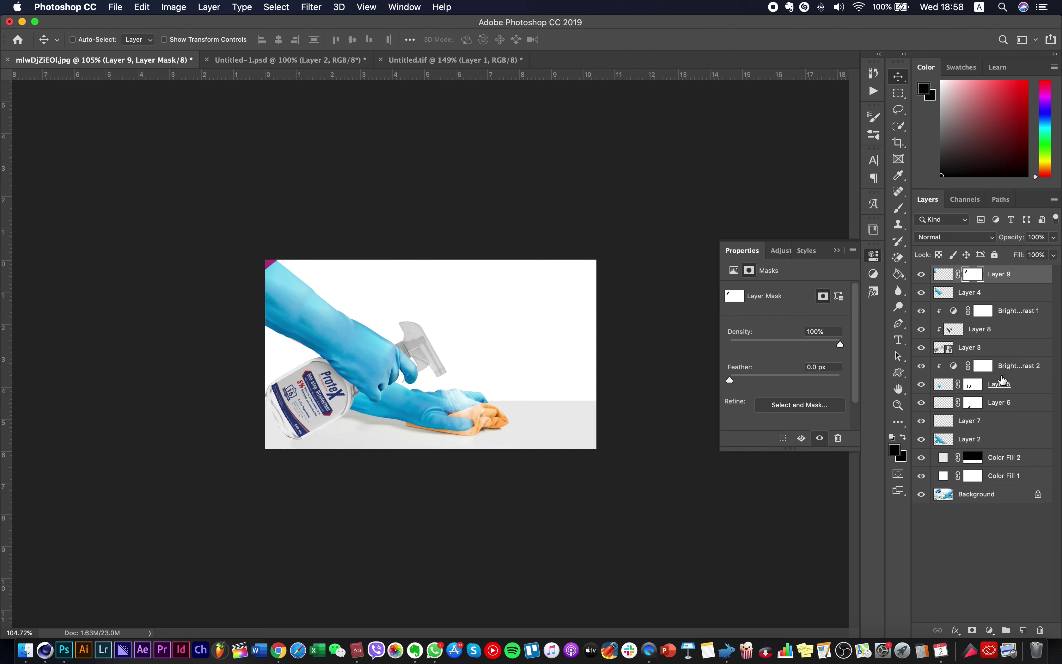
{"action": "left_click", "coordinate": [1014, 442], "text": "shift"}
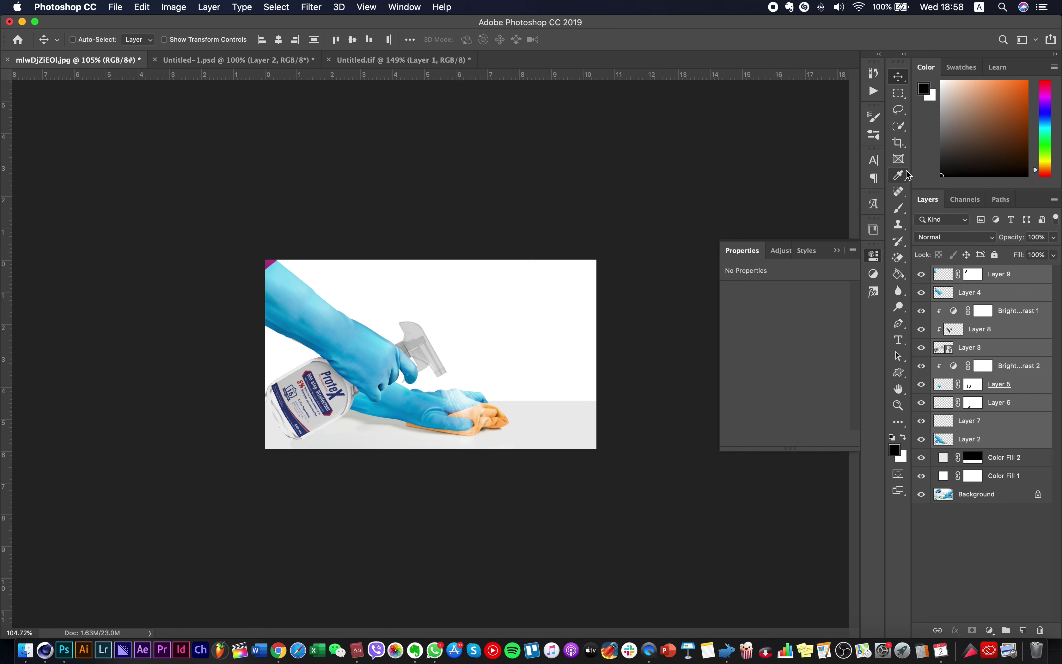
Crop the canvas by pulling its right edge inward to trim empty white background
{"action": "left_click", "coordinate": [898, 148]}
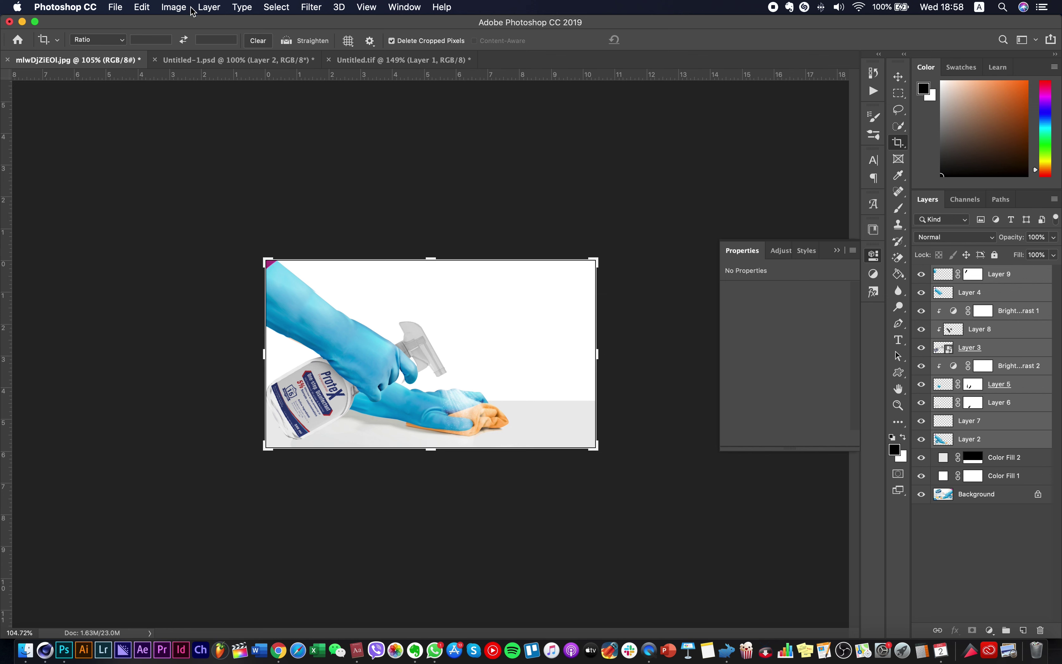
{"action": "left_click_drag", "start_coordinate": [592, 353], "coordinate": [559, 353]}
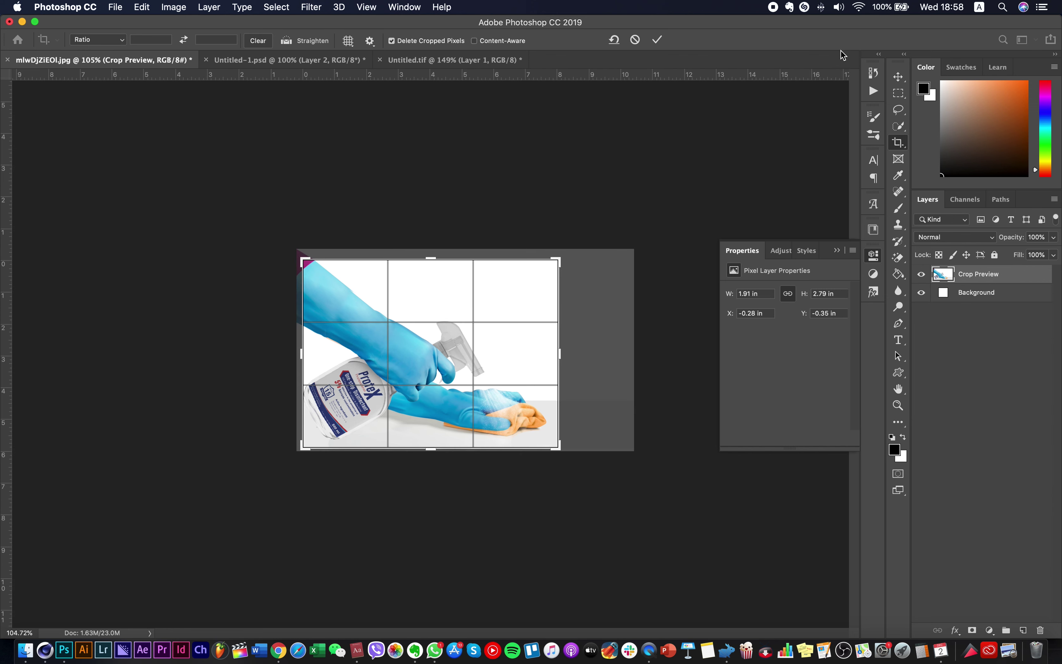
{"action": "left_click", "coordinate": [903, 79]}
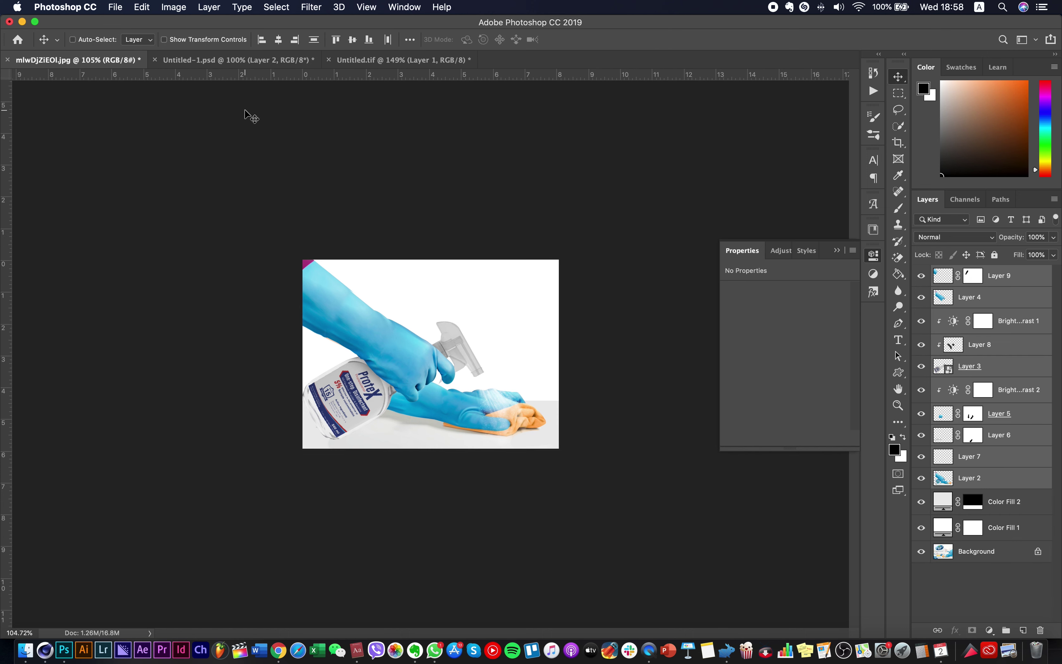
{"action": "left_click", "coordinate": [124, 6]}
Place Group 3.png embedded and shrink the ProteX logo to under 42% in the top-right corner
{"action": "left_click", "coordinate": [228, 241]}
{"action": "left_click", "coordinate": [359, 80]}
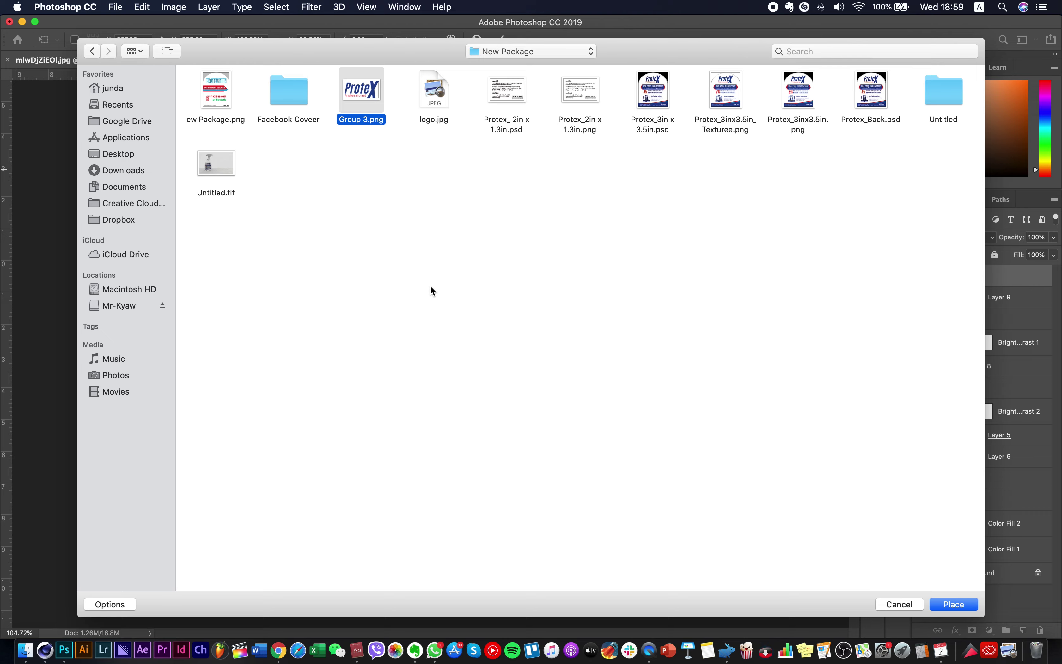
{"action": "key", "text": "Return"}
{"action": "left_click_drag", "start_coordinate": [332, 405], "coordinate": [536, 302]}
{"action": "key", "text": "Return"}
{"action": "key", "text": "super+t"}
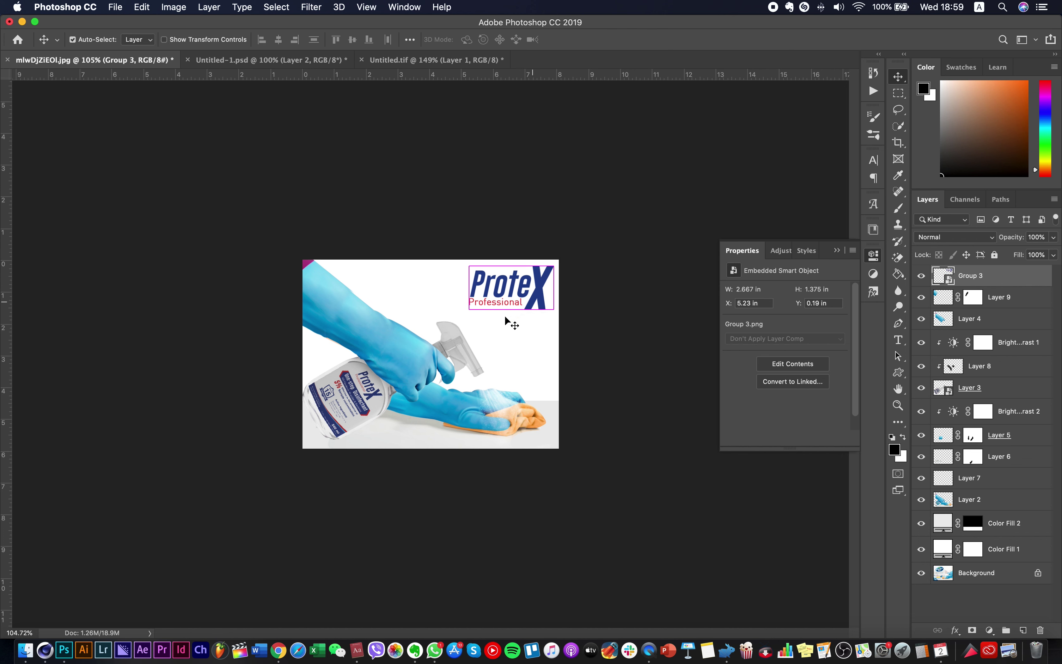
{"action": "left_click_drag", "start_coordinate": [470, 311], "coordinate": [495, 297]}
{"action": "key", "text": "Return"}
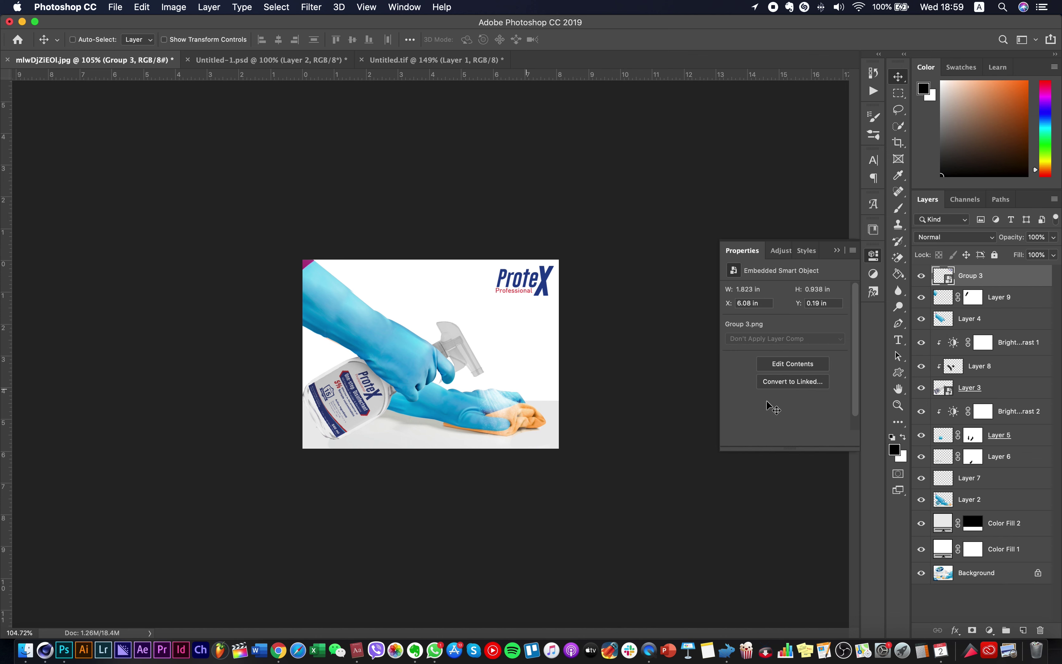
{"action": "left_click", "coordinate": [1015, 305]}
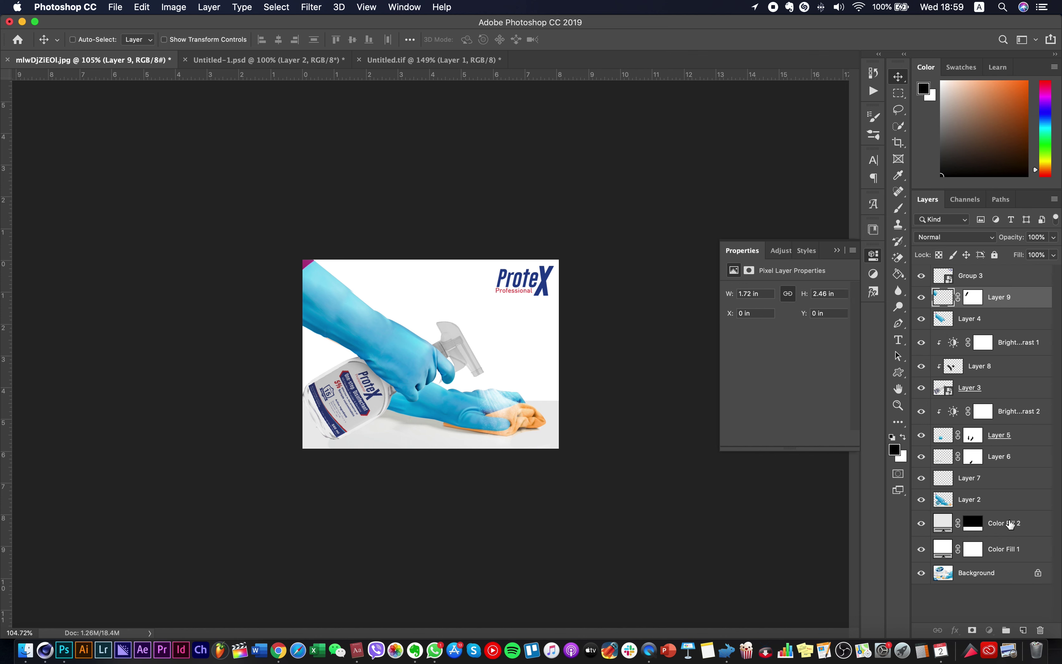
Extend the canvas upward with the Crop tool to make it square
{"action": "left_click", "coordinate": [1009, 523], "text": "shift"}
{"action": "left_click_drag", "start_coordinate": [538, 447], "coordinate": [526, 444]}
{"action": "key", "text": "super+z"}
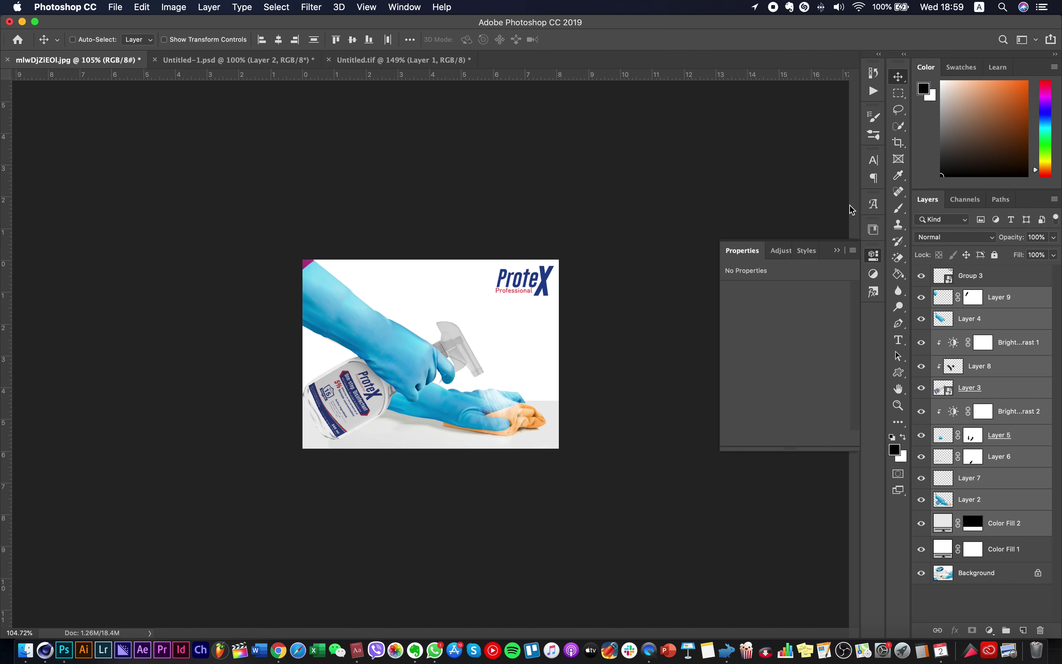
{"action": "left_click", "coordinate": [898, 142]}
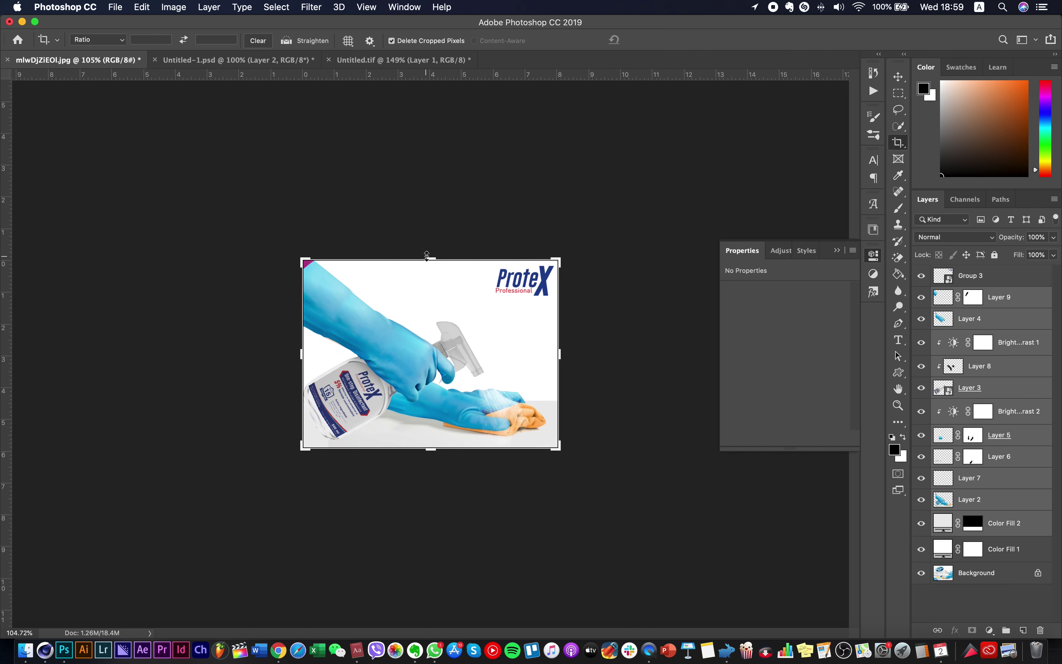
{"action": "left_click_drag", "start_coordinate": [426, 255], "coordinate": [427, 243]}
{"action": "left_click", "coordinate": [893, 78]}
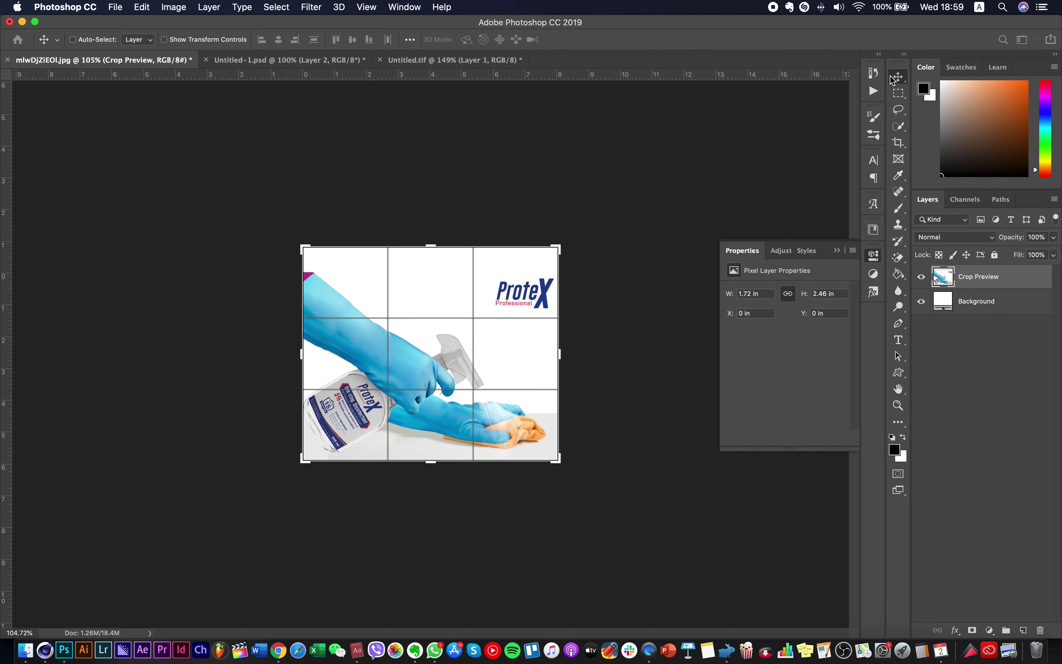
Shift the selected artwork layers left about 0.31 in
{"action": "left_click_drag", "start_coordinate": [594, 498], "coordinate": [302, 346]}
{"action": "left_click_drag", "start_coordinate": [475, 421], "coordinate": [463, 420]}
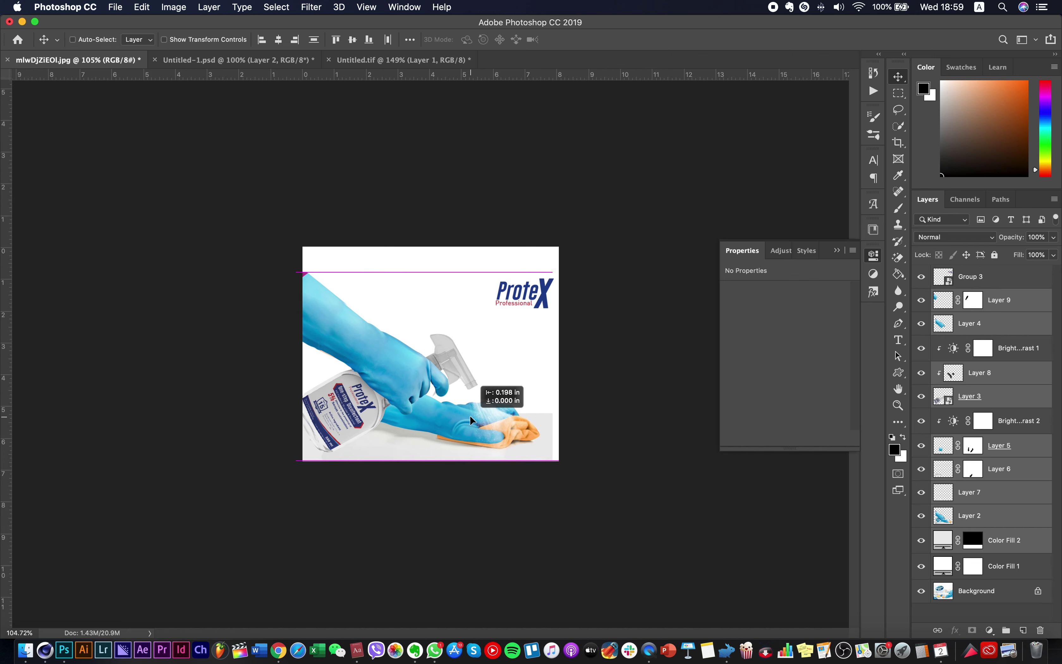
{"action": "left_click", "coordinate": [1021, 428]}
Stretch the grey Color Fill 2 floor to the right edge and nudge the ProteX logo up-left
{"action": "left_click", "coordinate": [544, 451], "text": "super"}
{"action": "key", "text": "m"}
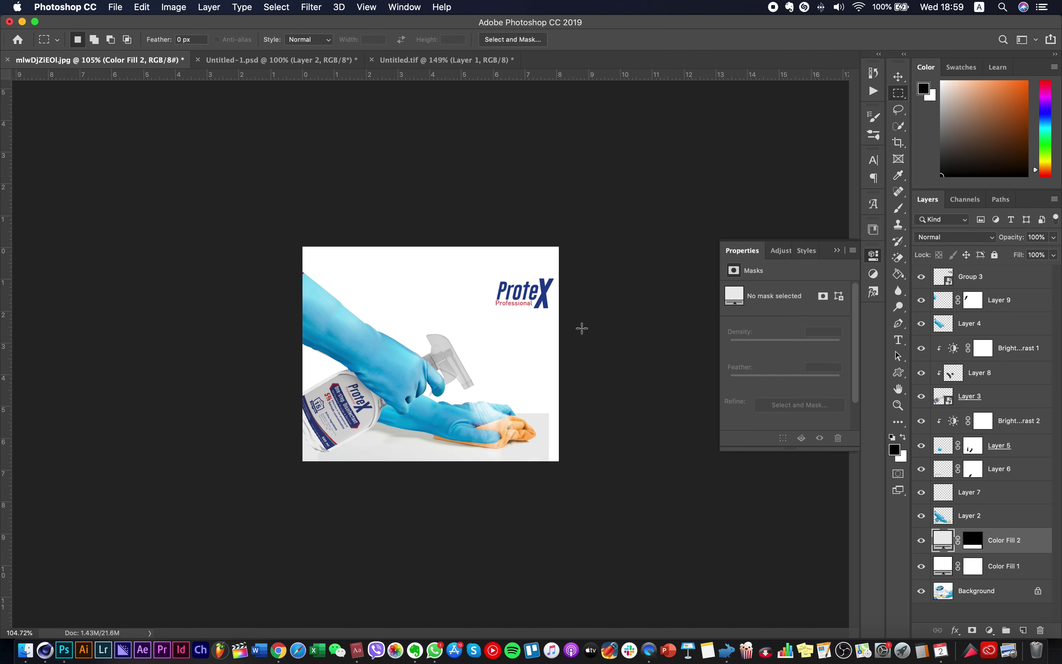
{"action": "left_click_drag", "start_coordinate": [583, 392], "coordinate": [579, 398]}
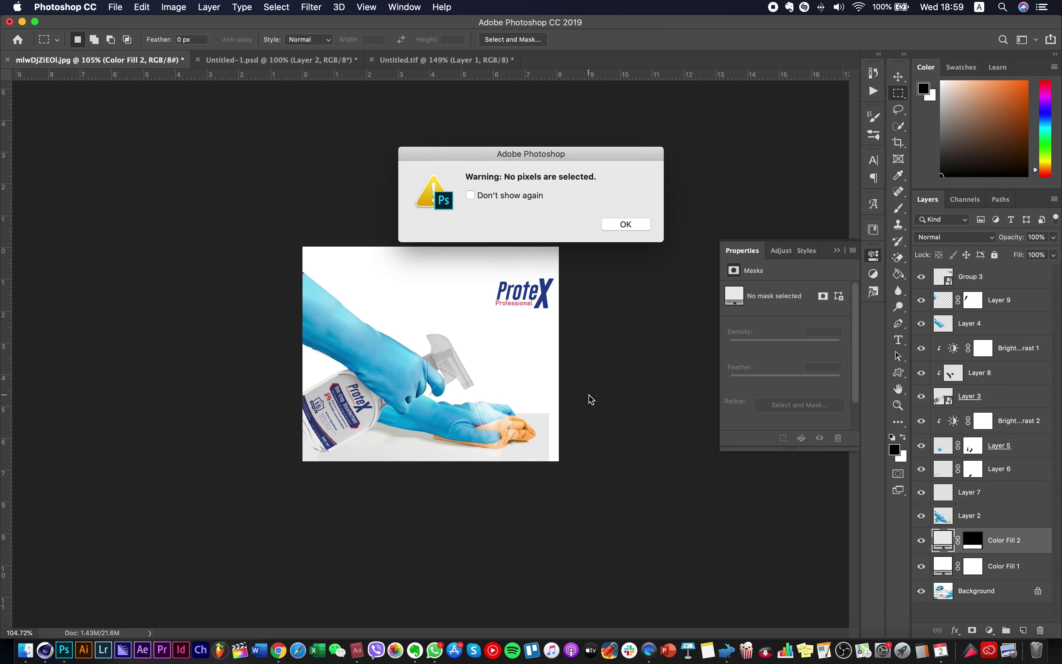
{"action": "left_click", "coordinate": [625, 225]}
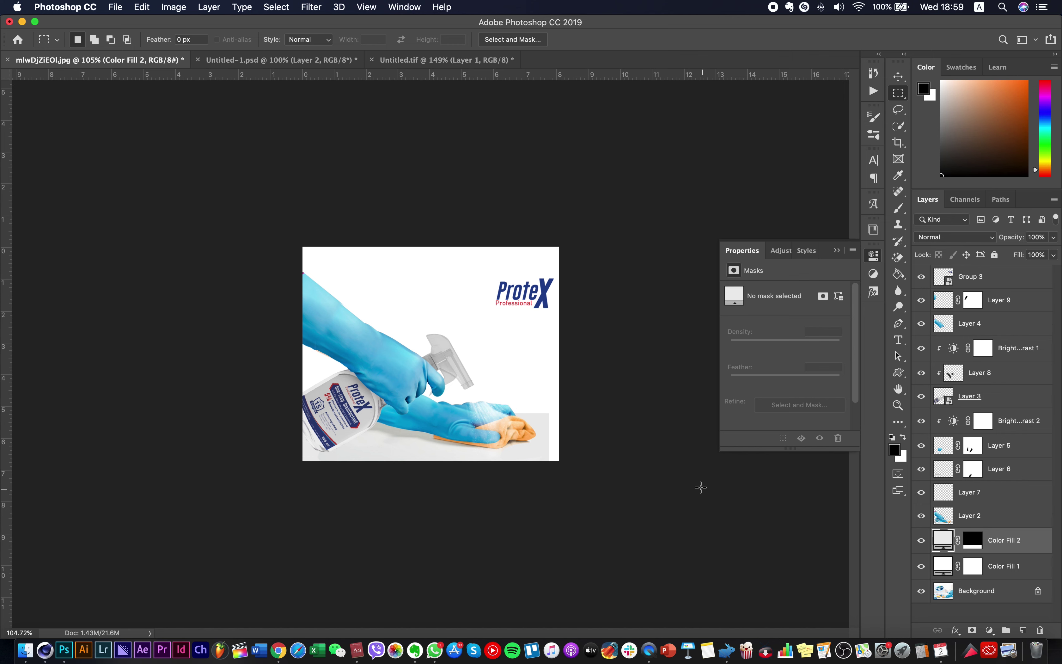
{"action": "key", "text": "v"}
{"action": "left_click_drag", "start_coordinate": [540, 457], "coordinate": [552, 448]}
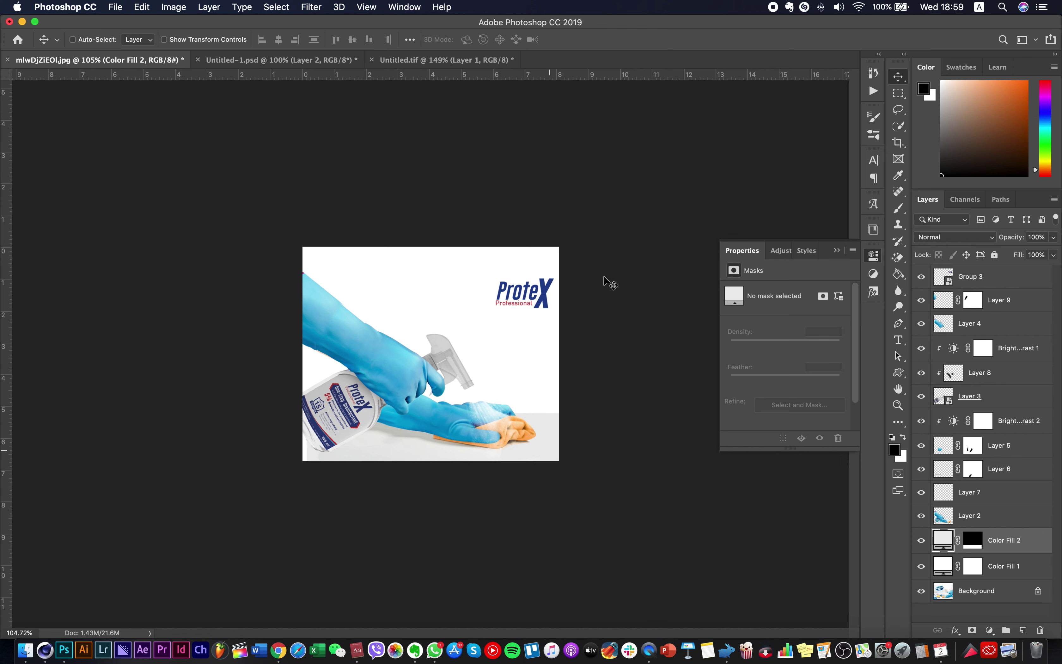
{"action": "left_click_drag", "start_coordinate": [546, 291], "coordinate": [542, 269]}
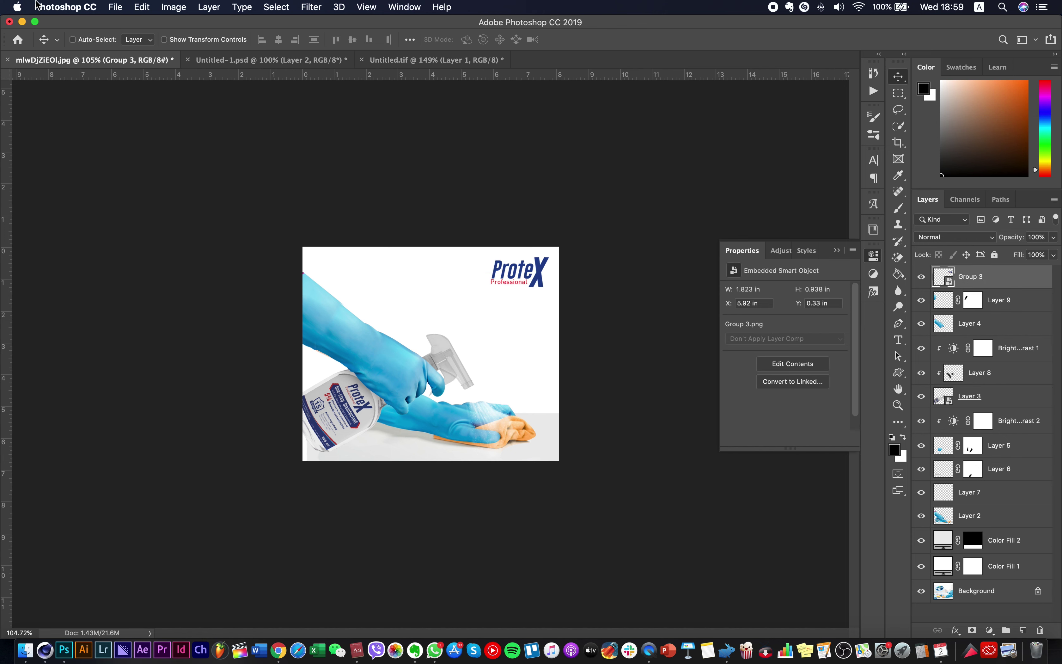
Place Sticker.png from the Posh Logo folder as an embedded image
{"action": "left_click", "coordinate": [111, 5]}
{"action": "left_click", "coordinate": [179, 236]}
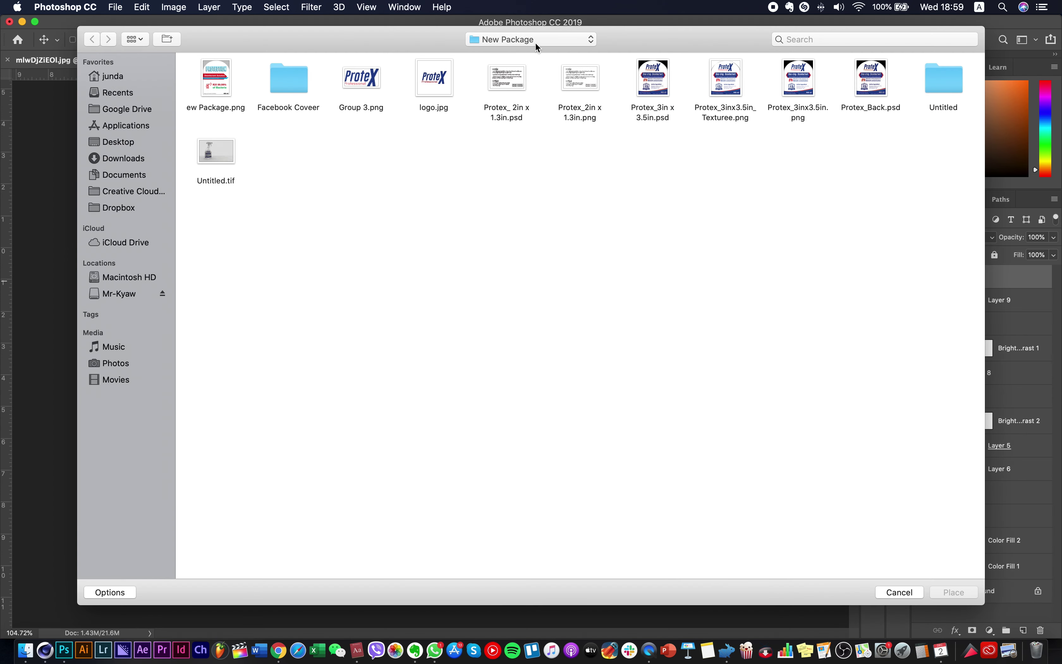
{"action": "left_click", "coordinate": [535, 42]}
{"action": "left_click", "coordinate": [529, 56]}
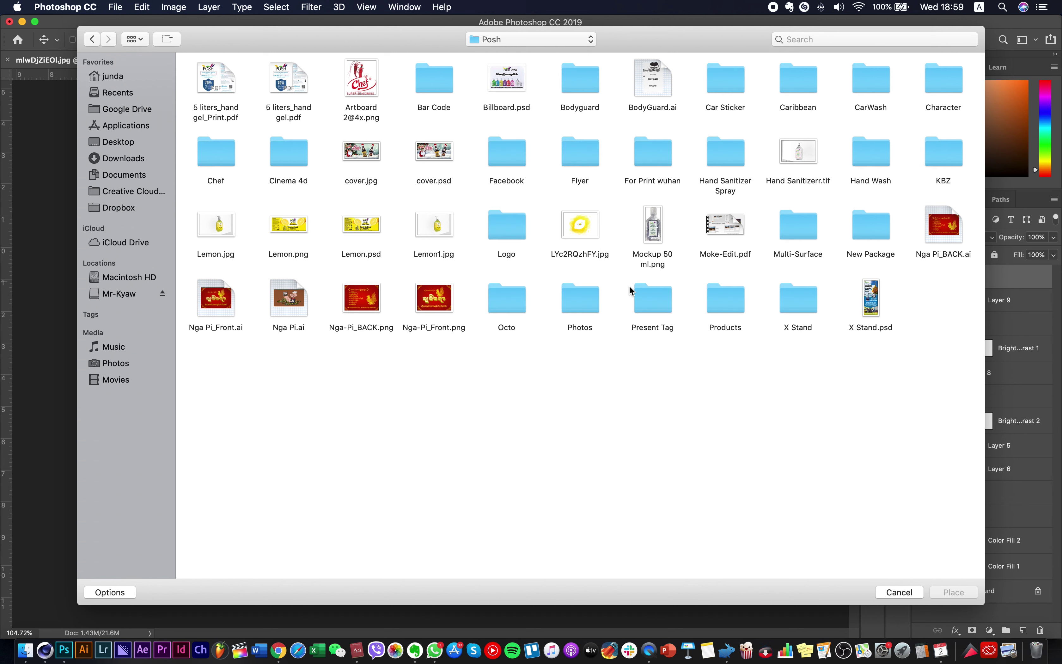
{"action": "type", "text": "pr"}
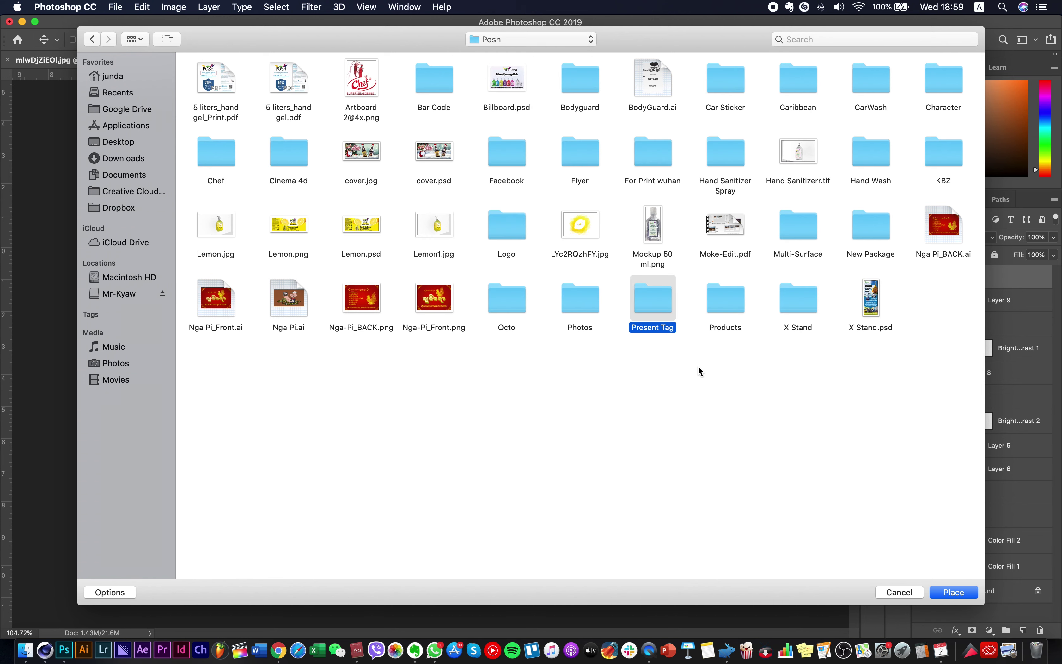
{"action": "left_click", "coordinate": [578, 308]}
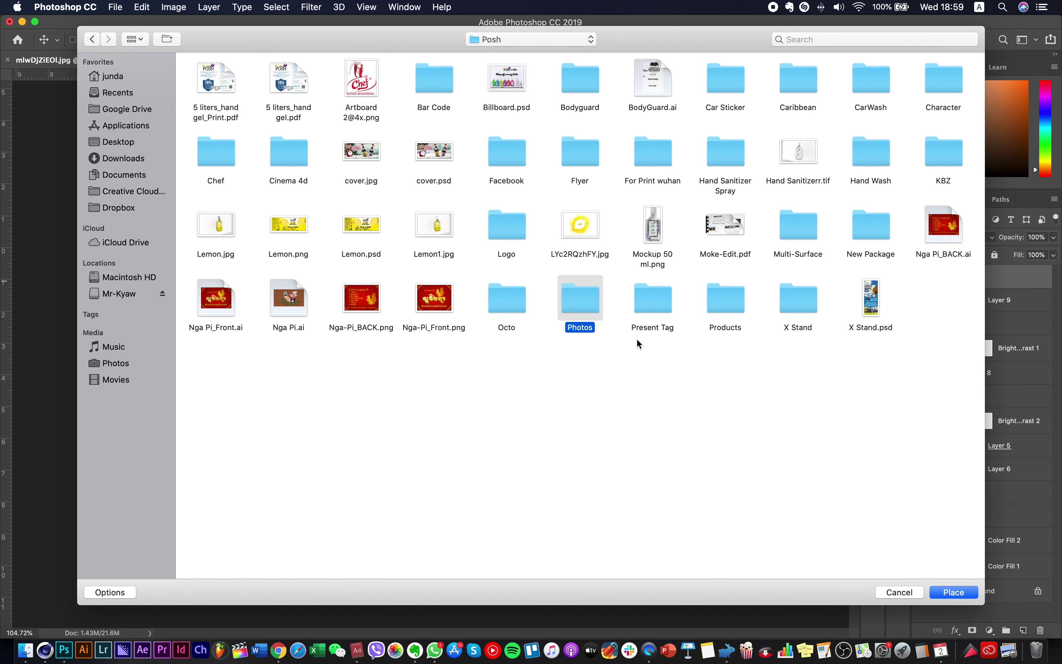
{"action": "type", "text": "lo"}
{"action": "left_click", "coordinate": [485, 234]}
{"action": "left_click", "coordinate": [495, 229]}
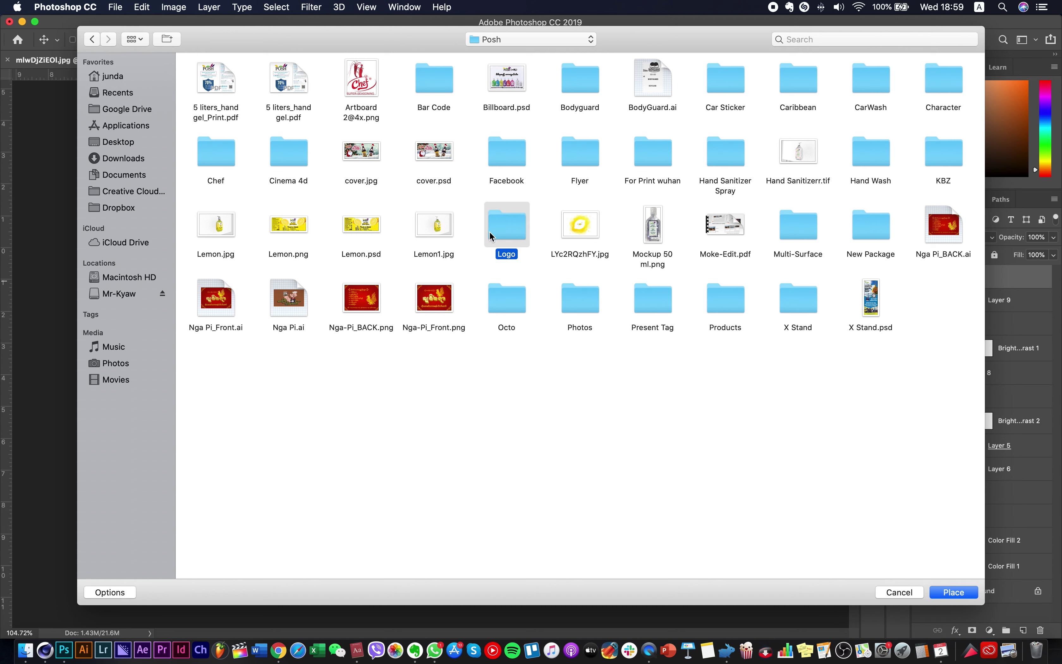
{"action": "double_click", "coordinate": [496, 232]}
{"action": "left_click", "coordinate": [365, 90]}
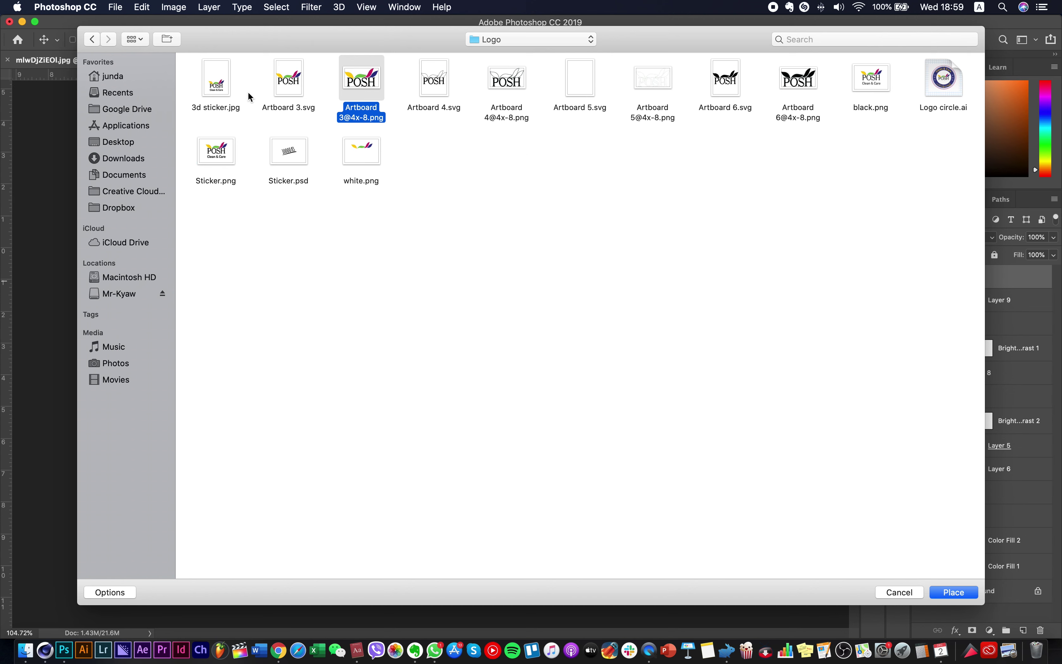
{"action": "left_click", "coordinate": [216, 84]}
{"action": "left_click", "coordinate": [224, 160]}
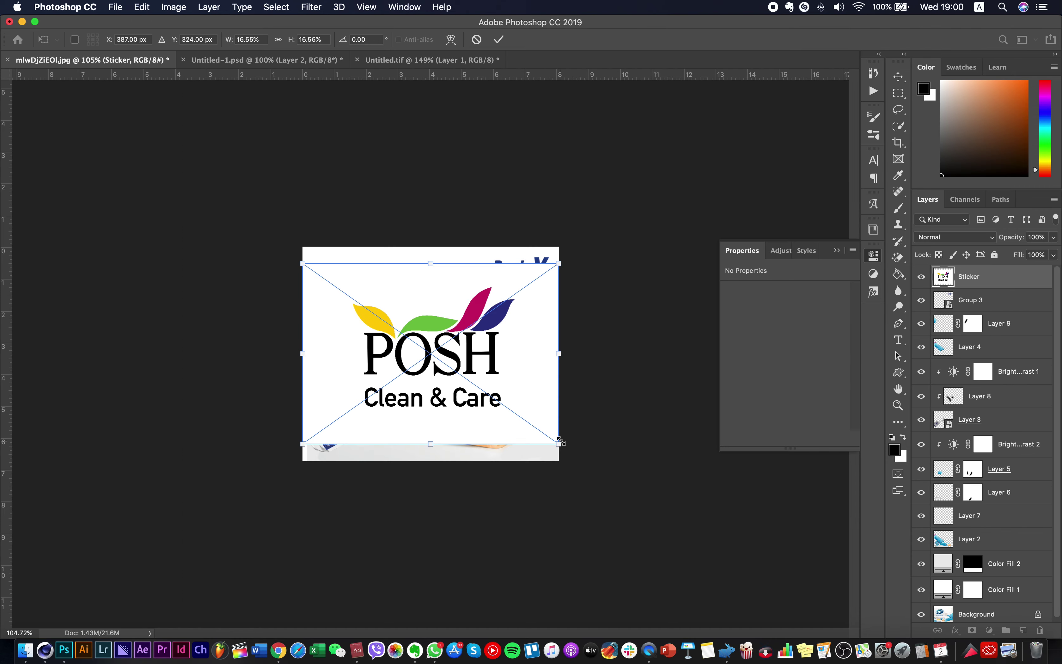
Shrink the POSH logo into the top-left corner and move its layer below Layer 4
{"action": "left_click_drag", "start_coordinate": [559, 442], "coordinate": [336, 275]}
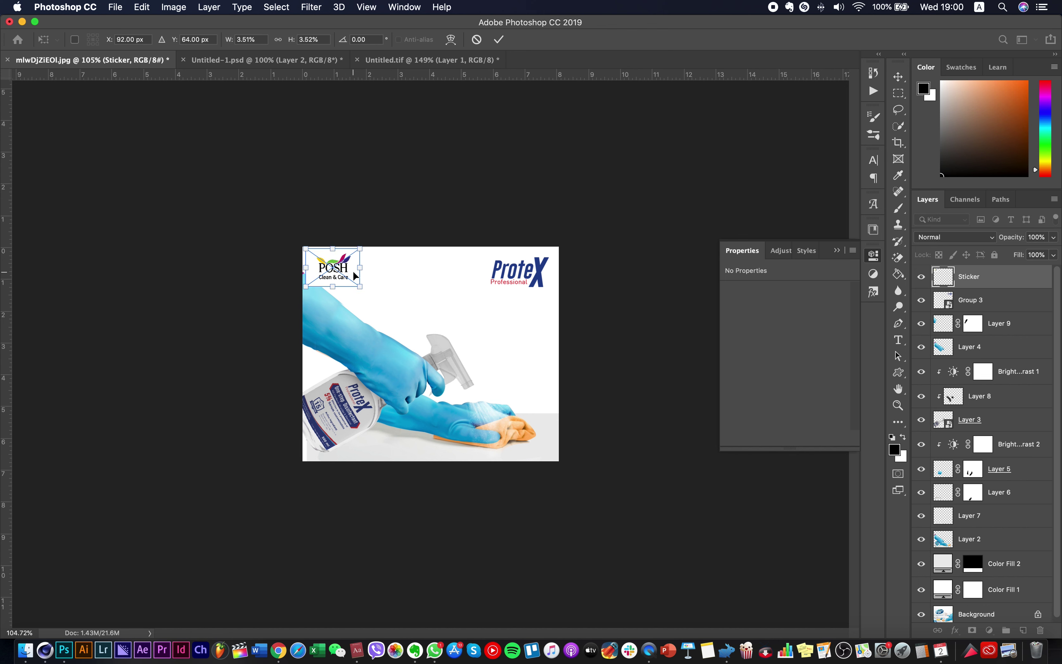
{"action": "key", "text": "Return"}
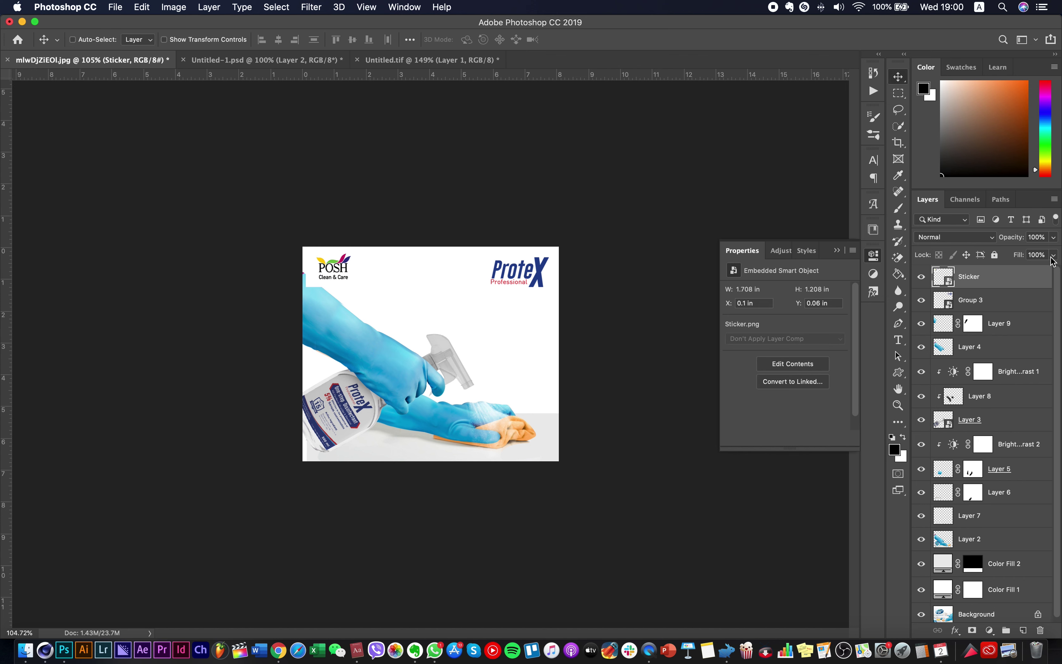
{"action": "left_click_drag", "start_coordinate": [1023, 282], "coordinate": [995, 363]}
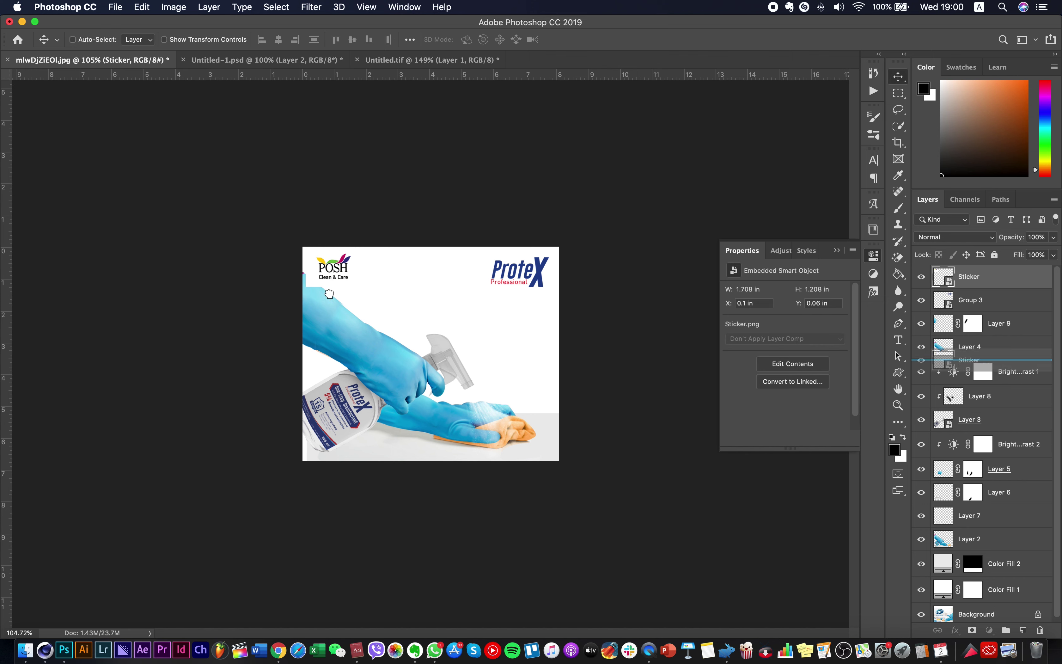
{"action": "left_click_drag", "start_coordinate": [339, 298], "coordinate": [369, 293]}
Fine-tune the POSH logo's size to about 1.677 × 1.188 in
{"action": "key", "text": "super+t"}
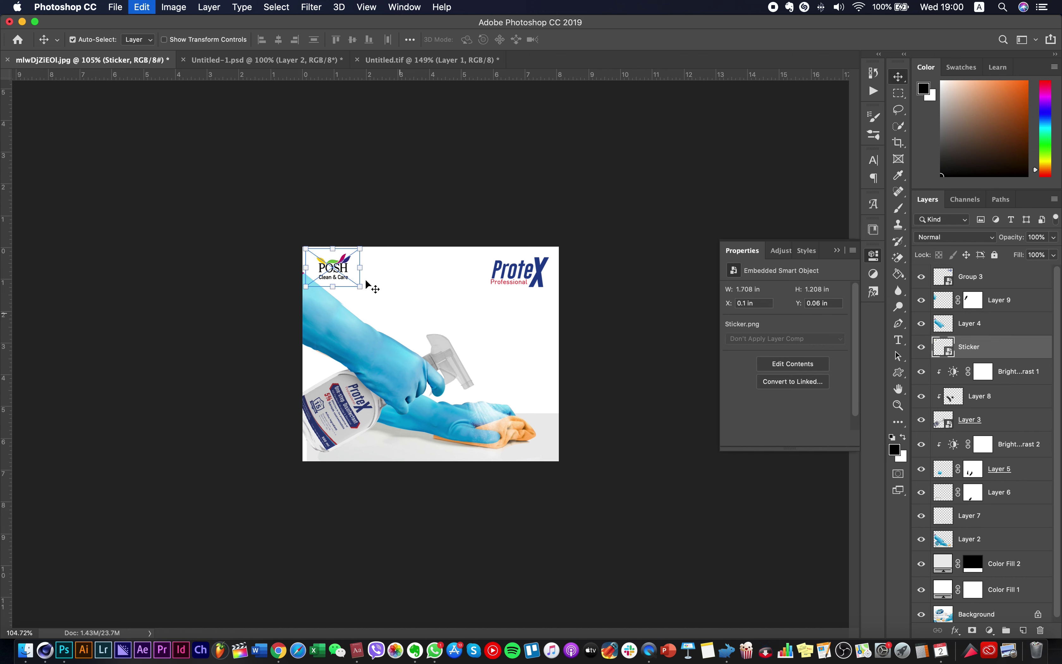
{"action": "mouse_move", "coordinate": [360, 286]}
{"action": "left_mouse_down"}
{"action": "mouse_move", "coordinate": [368, 292]}
{"action": "mouse_move", "coordinate": [347, 273]}
{"action": "mouse_move", "coordinate": [358, 253]}
{"action": "mouse_move", "coordinate": [350, 266]}
{"action": "left_mouse_up"}
{"action": "key", "text": "Return"}
{"action": "key", "text": "super+t"}
{"action": "key", "text": "Return"}
Add 0.208 in margin guides on all sides and nudge the POSH logo to the top-left margin
{"action": "left_click", "coordinate": [366, 7]}
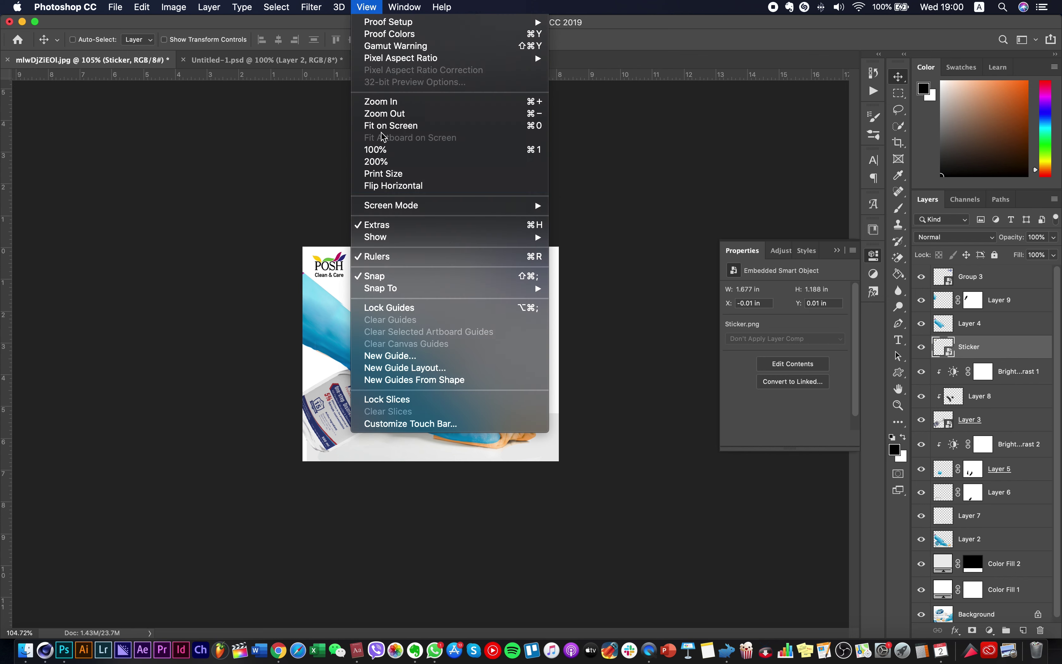
{"action": "left_click", "coordinate": [404, 376]}
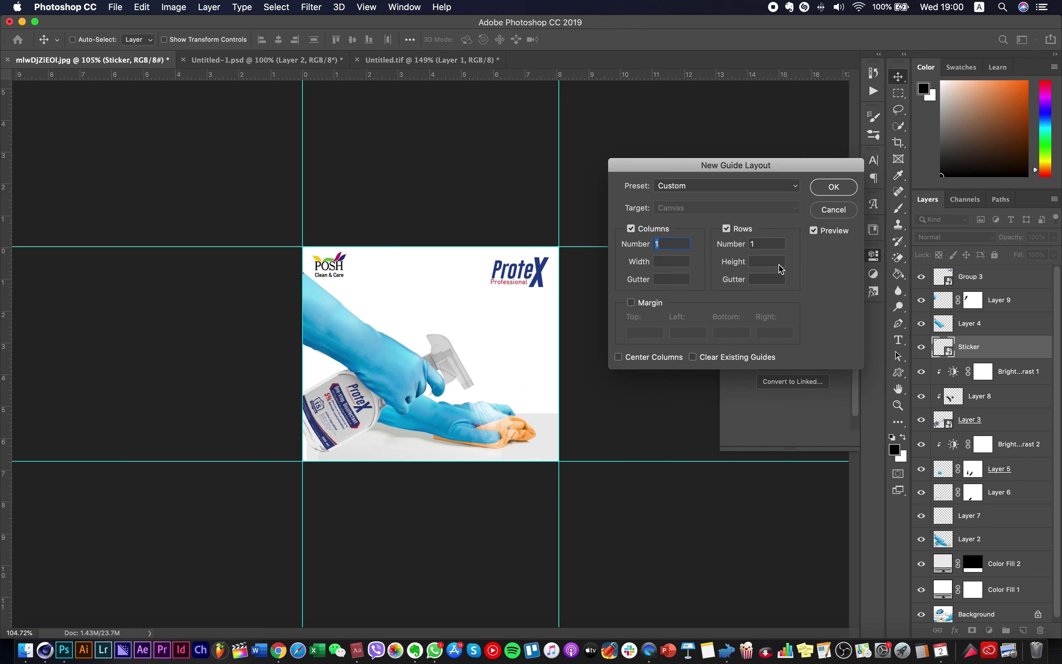
{"action": "left_click", "coordinate": [631, 303]}
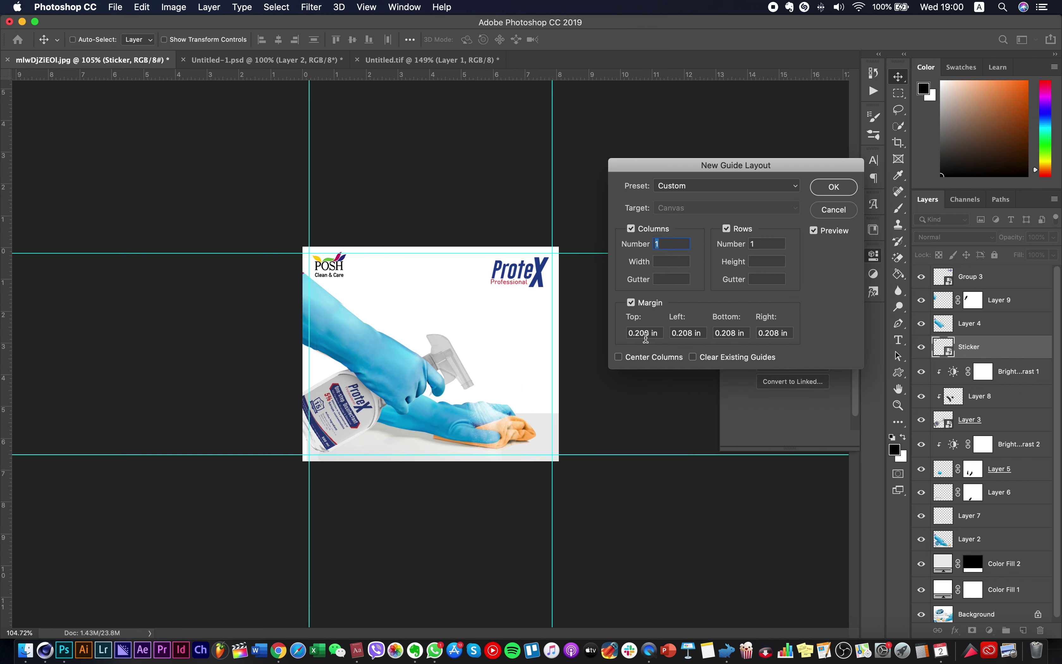
{"action": "left_click", "coordinate": [834, 187]}
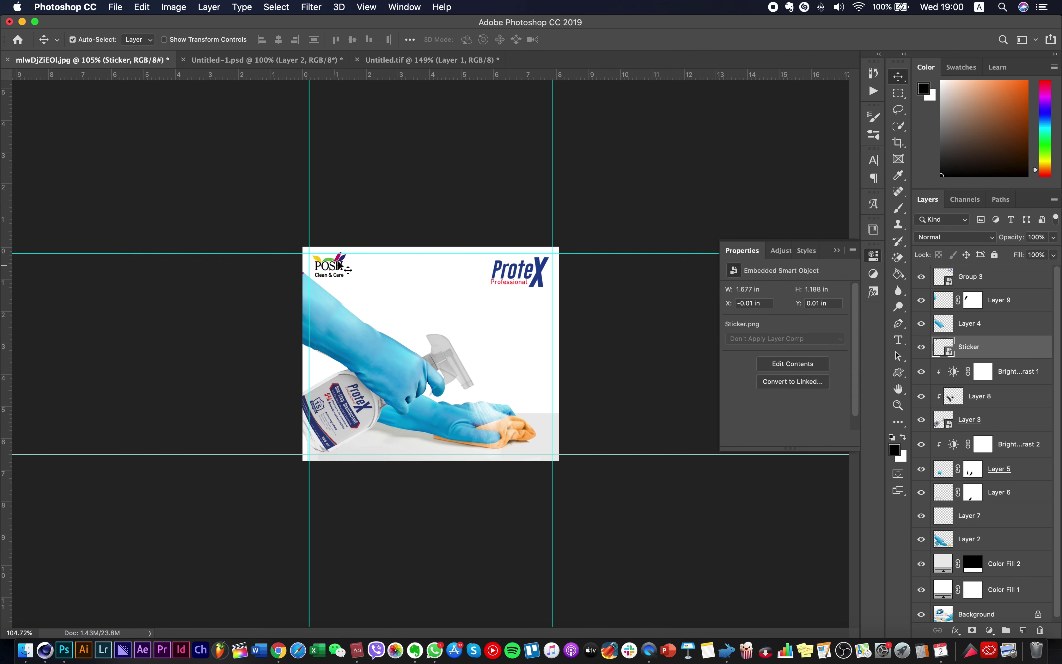
{"action": "left_click_drag", "start_coordinate": [338, 260], "coordinate": [341, 257]}
{"action": "left_click", "coordinate": [898, 93]}
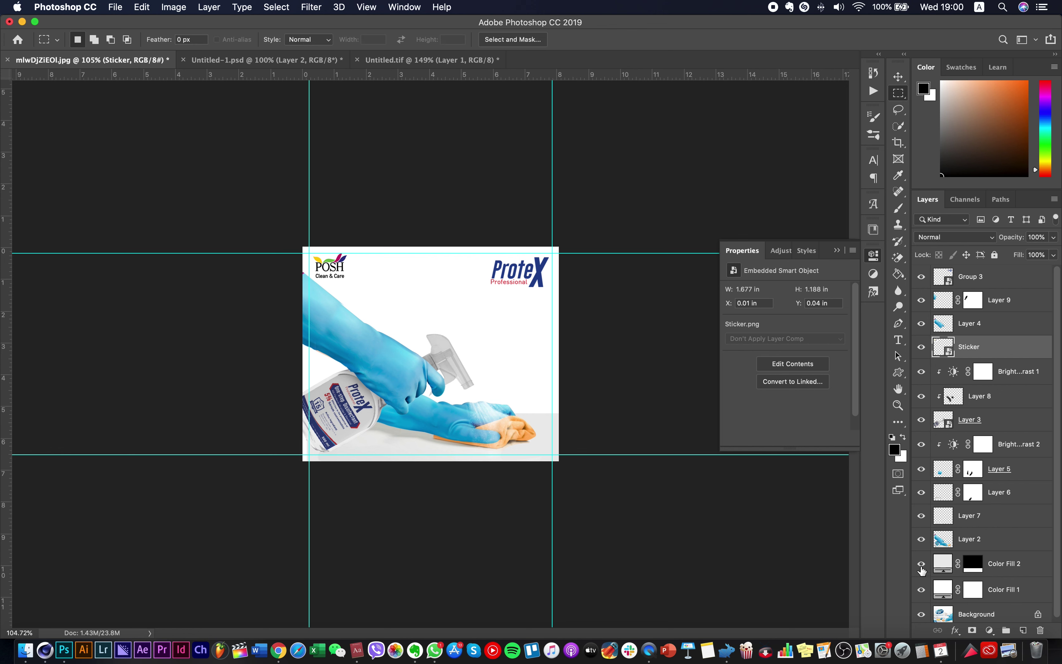
Draw a white 130 × 175 px rectangle with 18 px rounded corners at the top-left
{"action": "left_click", "coordinate": [956, 371]}
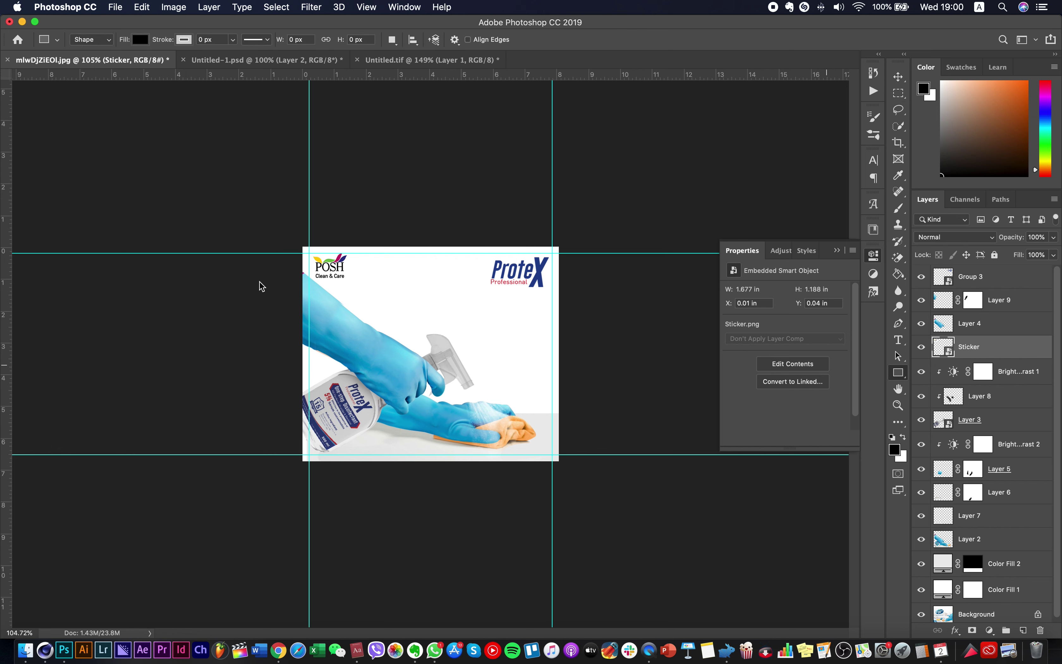
{"action": "left_click_drag", "start_coordinate": [309, 228], "coordinate": [352, 286]}
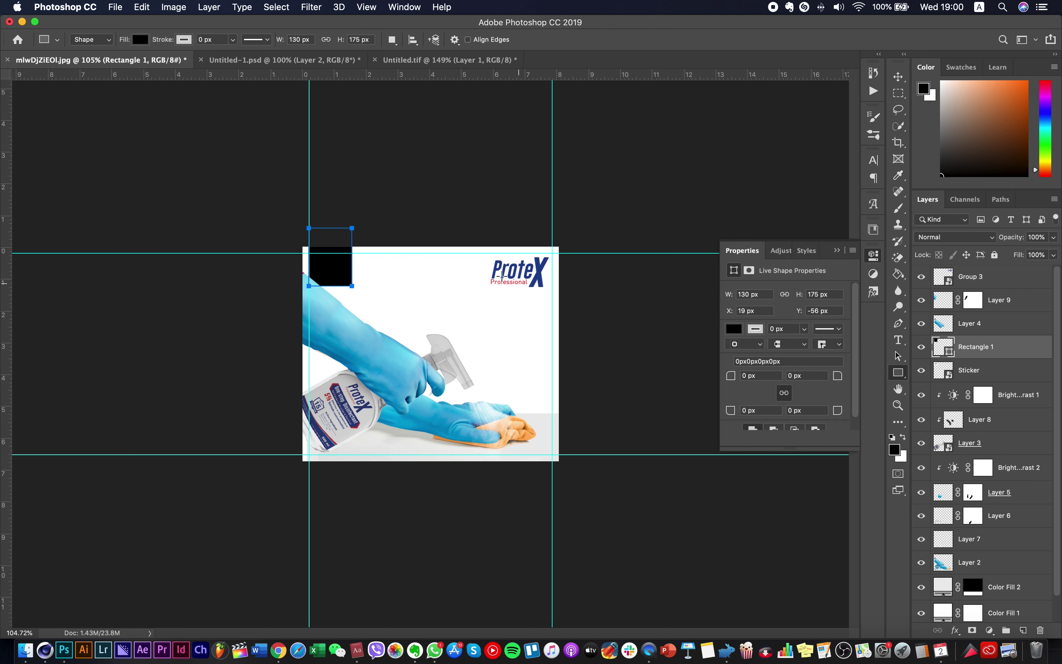
{"action": "left_click", "coordinate": [140, 40]}
{"action": "left_click", "coordinate": [88, 107]}
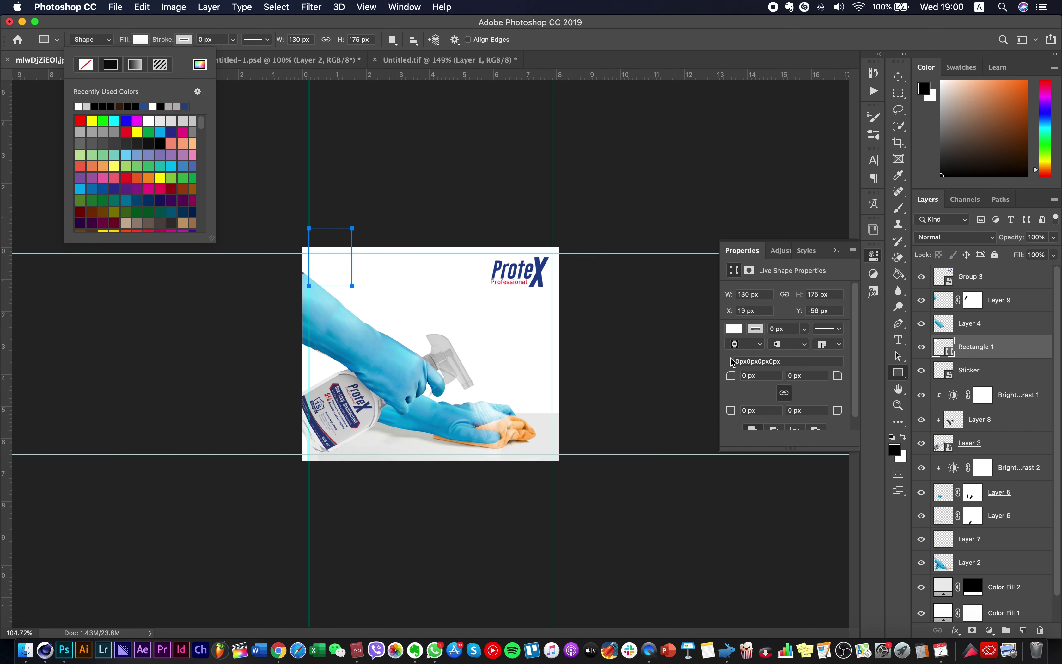
{"action": "left_click", "coordinate": [732, 374]}
{"action": "type", "text": "18"}
{"action": "key", "text": "Return"}
{"action": "left_click", "coordinate": [898, 82]}
Reorder layers so the Sticker logo sits above Rectangle 1
{"action": "key", "text": "super+bracketright"}
{"action": "key", "text": "super+bracketright"}
{"action": "key", "text": "super+bracketright"}
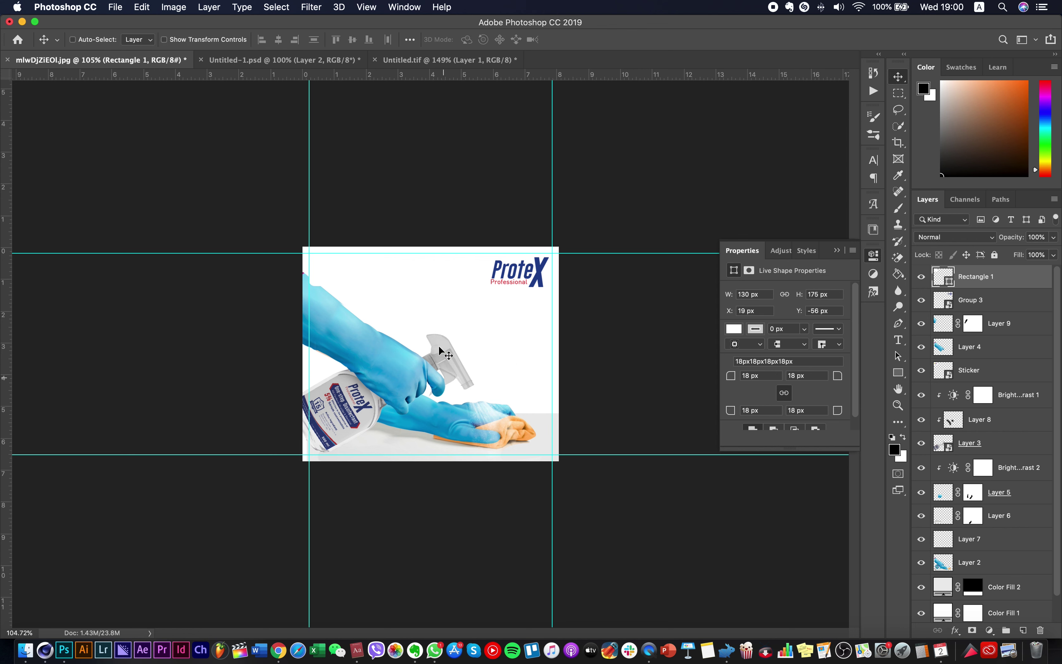
{"action": "left_click", "coordinate": [921, 277]}
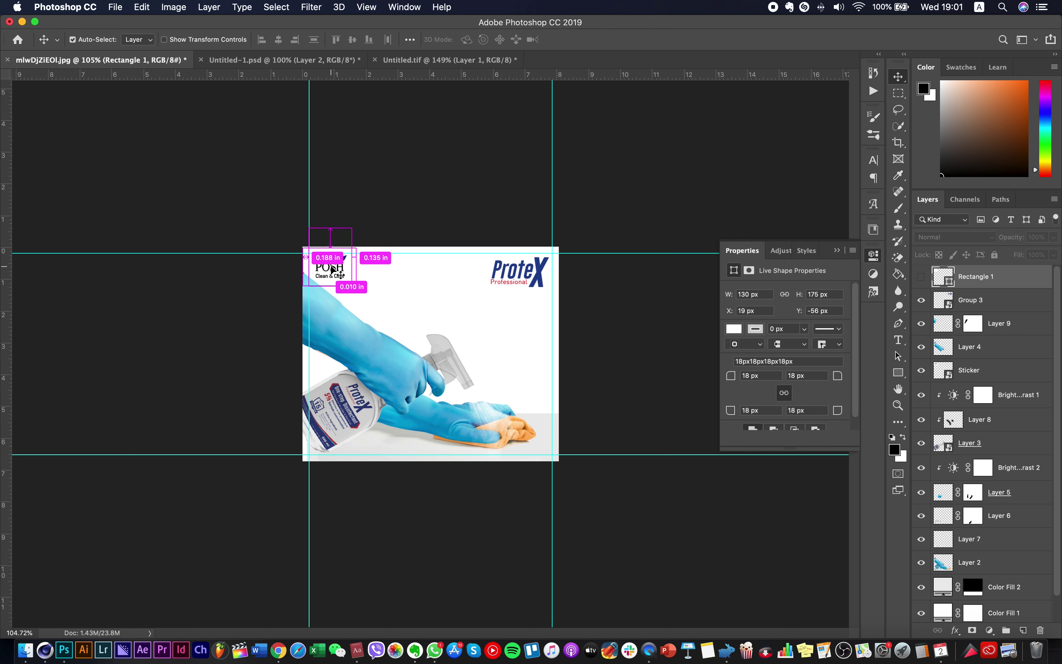
{"action": "left_click", "coordinate": [332, 269], "text": "super"}
{"action": "left_click_drag", "start_coordinate": [1033, 378], "coordinate": [1017, 275]}
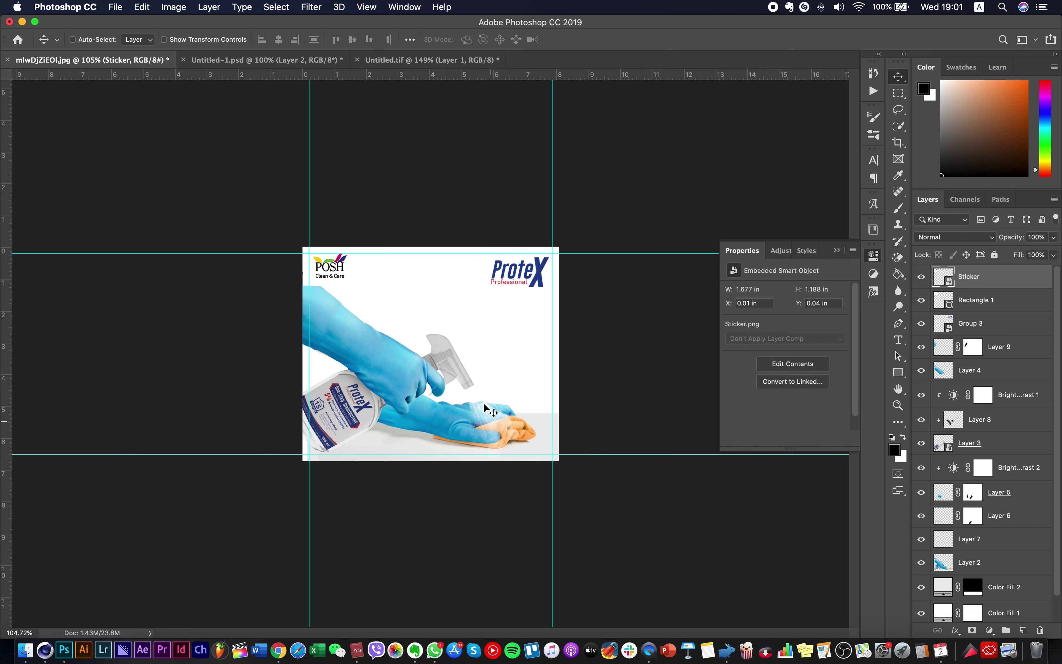
Paste the Burmese headline as a new text layer and set it to 21.76 pt
{"action": "left_click", "coordinate": [549, 281], "text": "super"}
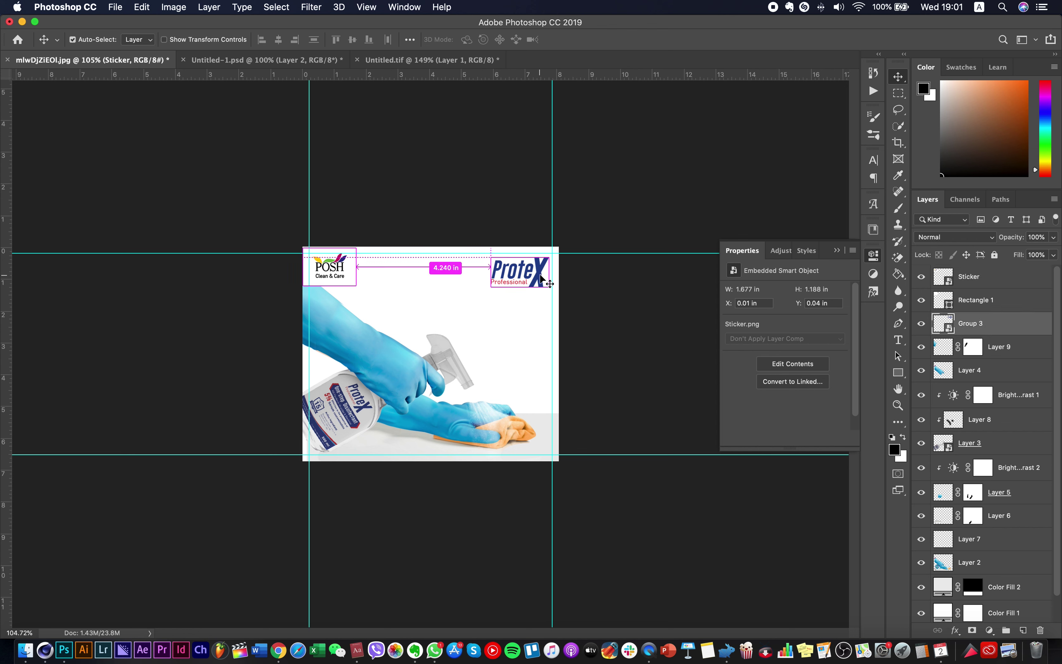
{"action": "scroll", "coordinate": [434, 311], "scroll_direction": "up", "scroll_amount": 1}
{"action": "key", "text": "t"}
{"action": "left_click", "coordinate": [434, 311]}
{"action": "type", "text": "Protex ရဲ့ ပိုးသတ်ဆေးရည် အသစ်ကို try ကြည့်ပြီးပြီလား ?"}
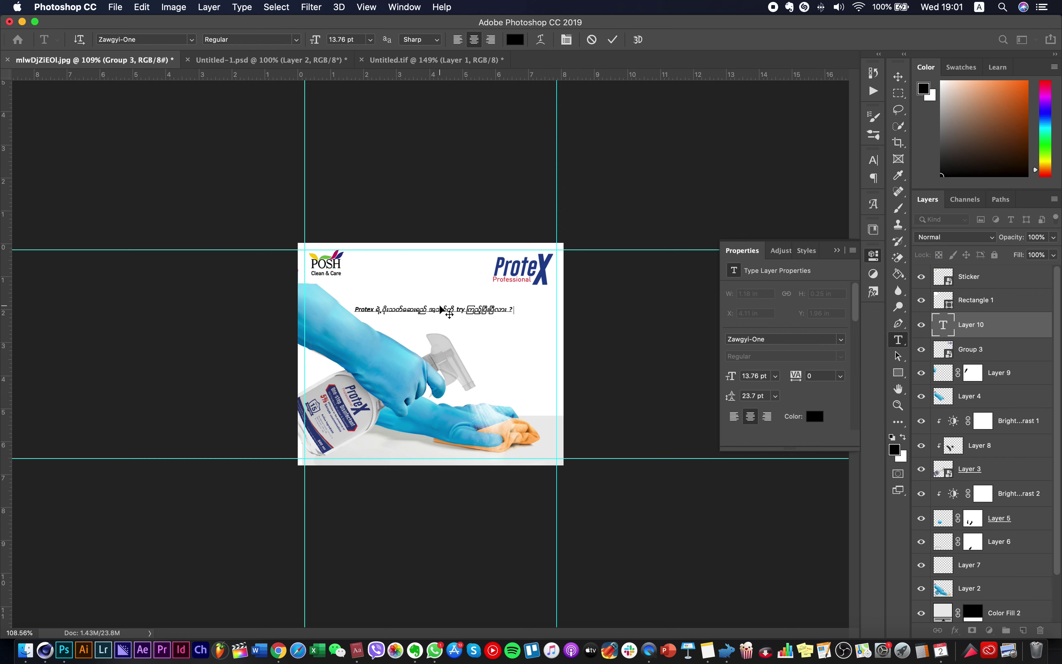
{"action": "key", "text": "super+a"}
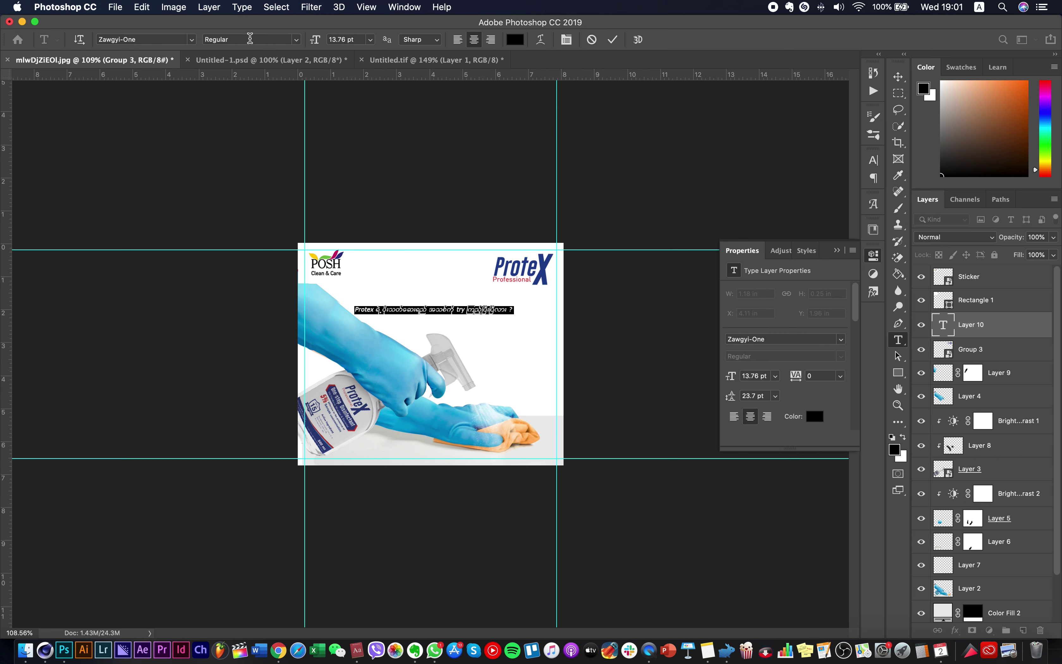
{"action": "key", "text": "super+t"}
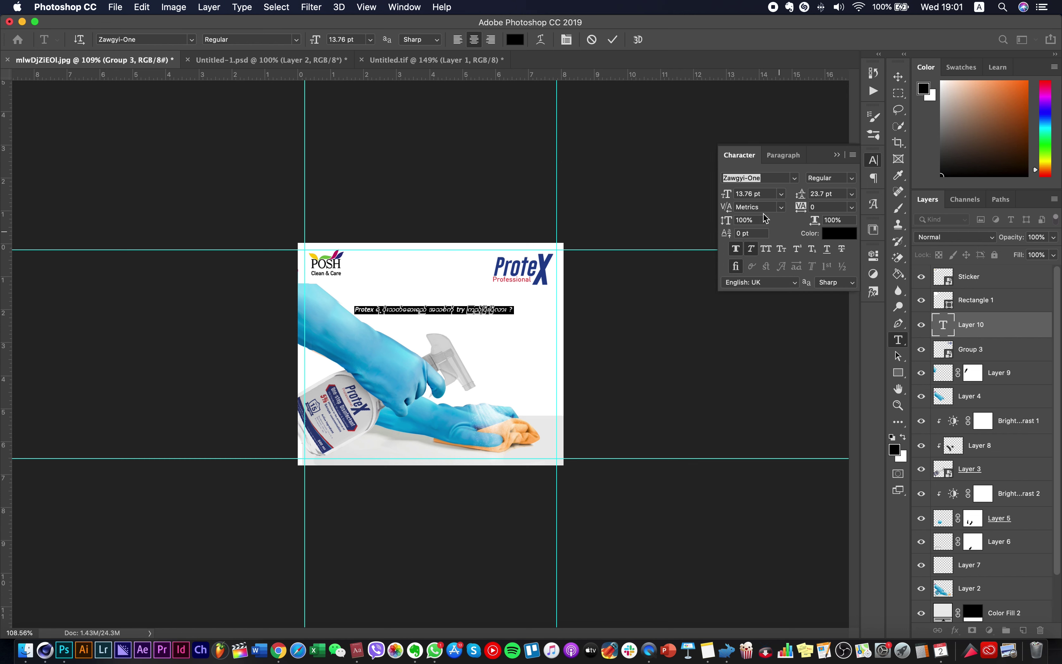
{"action": "key", "text": "super+shift+period"}
{"action": "key", "text": "super+shift+period"}
{"action": "key", "text": "super+shift+period"}
{"action": "key", "text": "super+shift+period"}
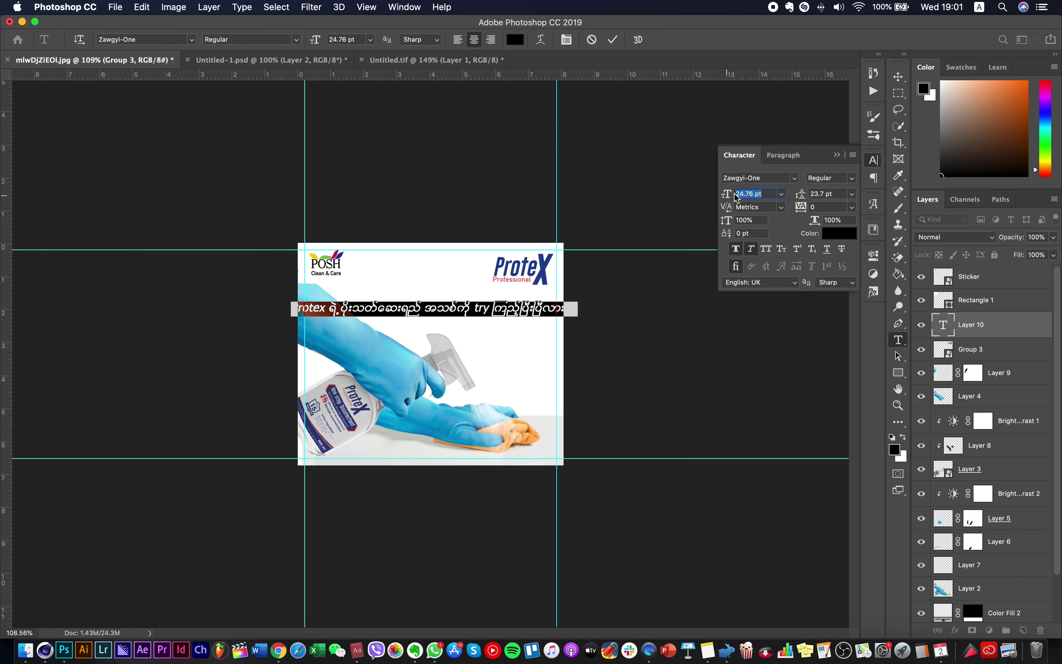
Break the headline into two lines with 32.7 pt leading
{"action": "left_click", "coordinate": [473, 308]}
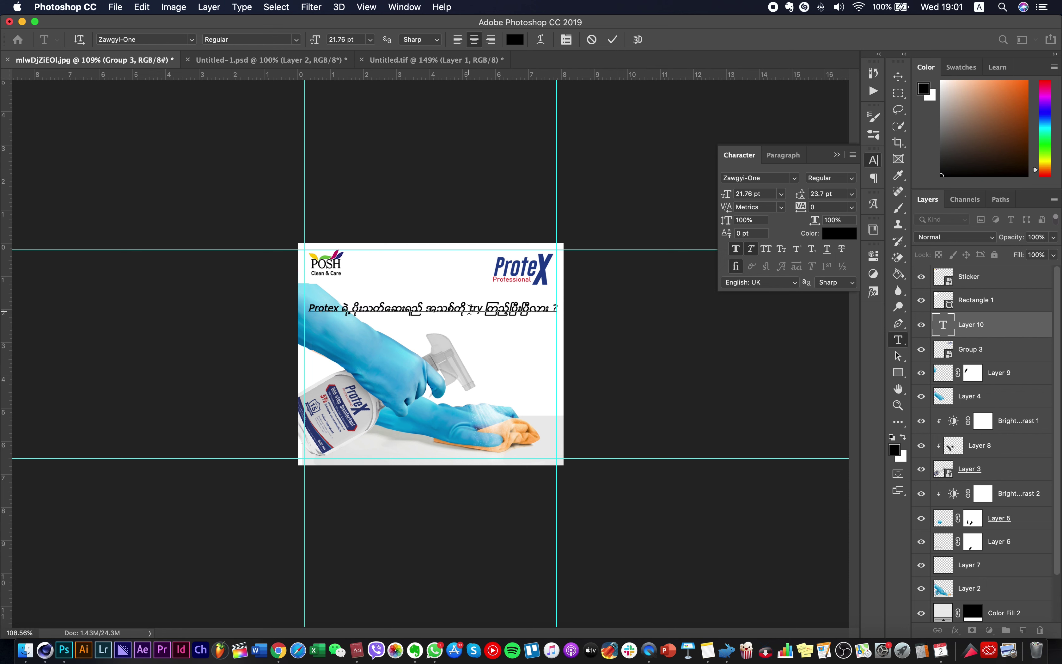
{"action": "key", "text": "Return"}
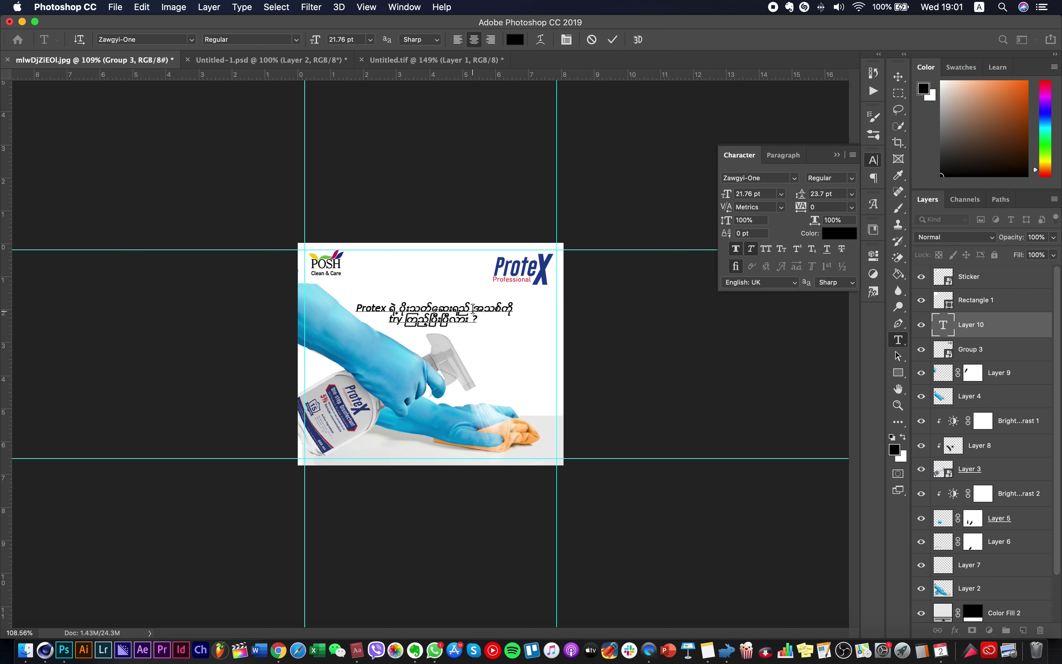
{"action": "key", "text": "super+a"}
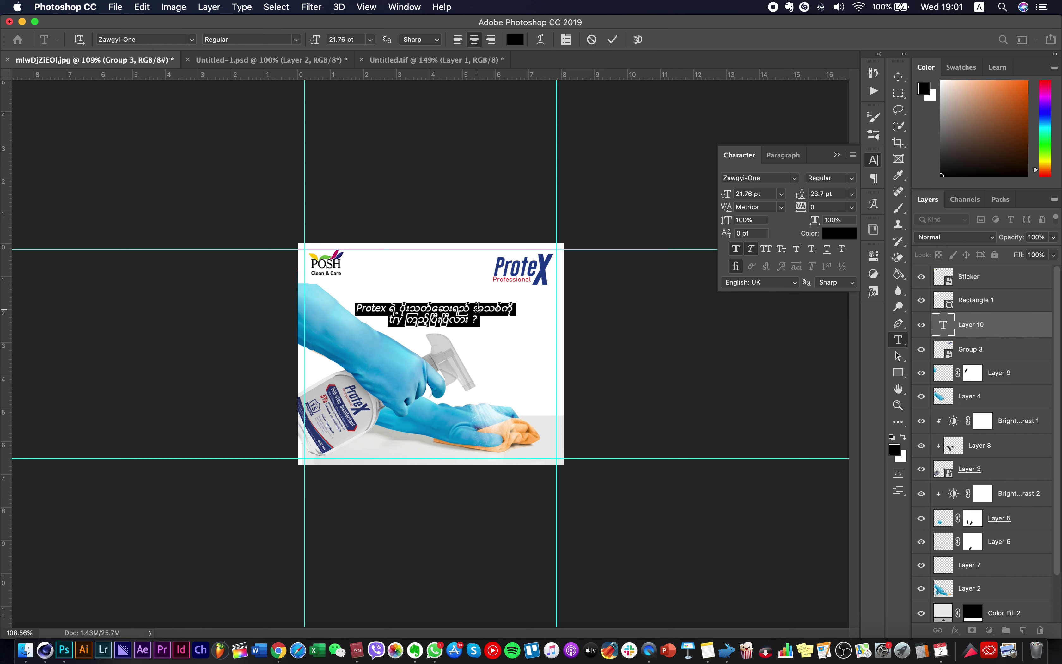
{"action": "key", "text": "alt+Down"}
{"action": "key", "text": "alt+Down"}
{"action": "key", "text": "alt+Down"}
{"action": "key", "text": "alt+Down"}
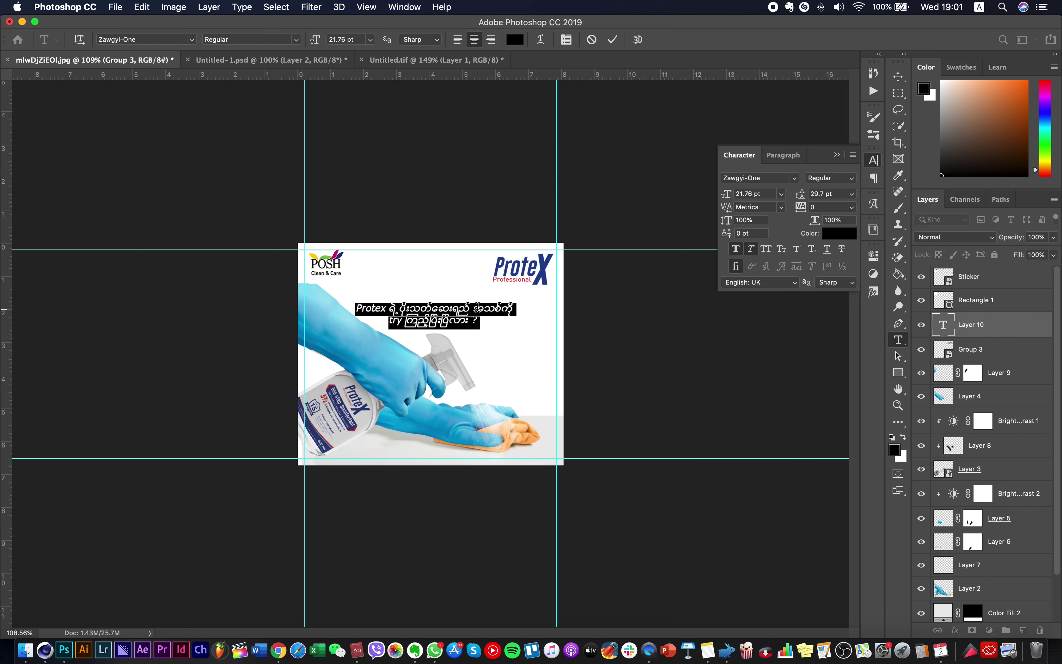
{"action": "left_click", "coordinate": [474, 309]}
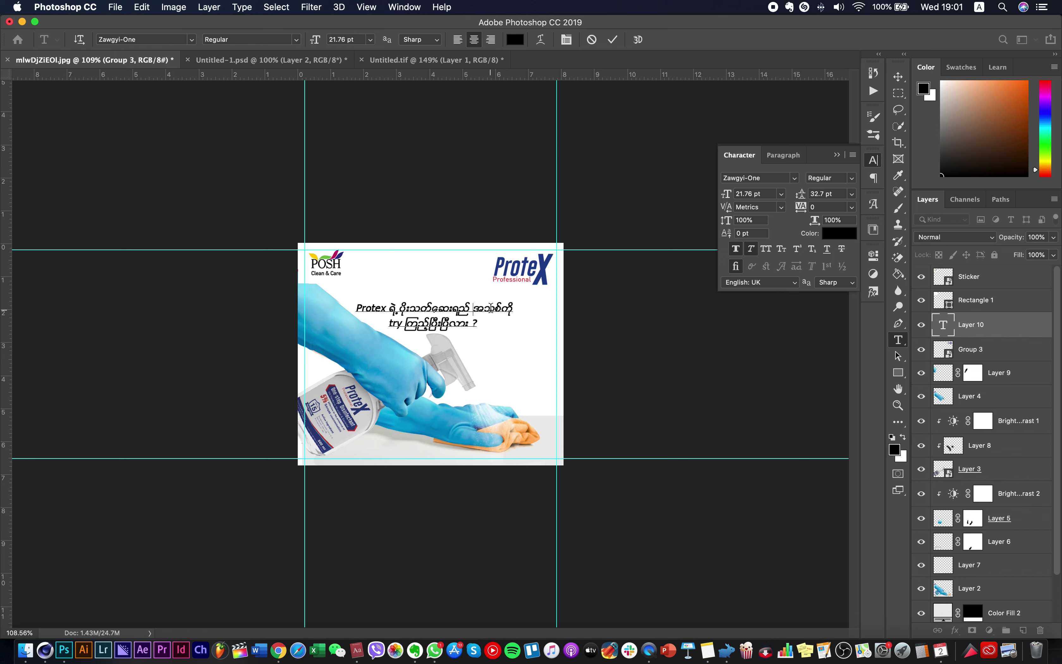
{"action": "key", "text": "Return"}
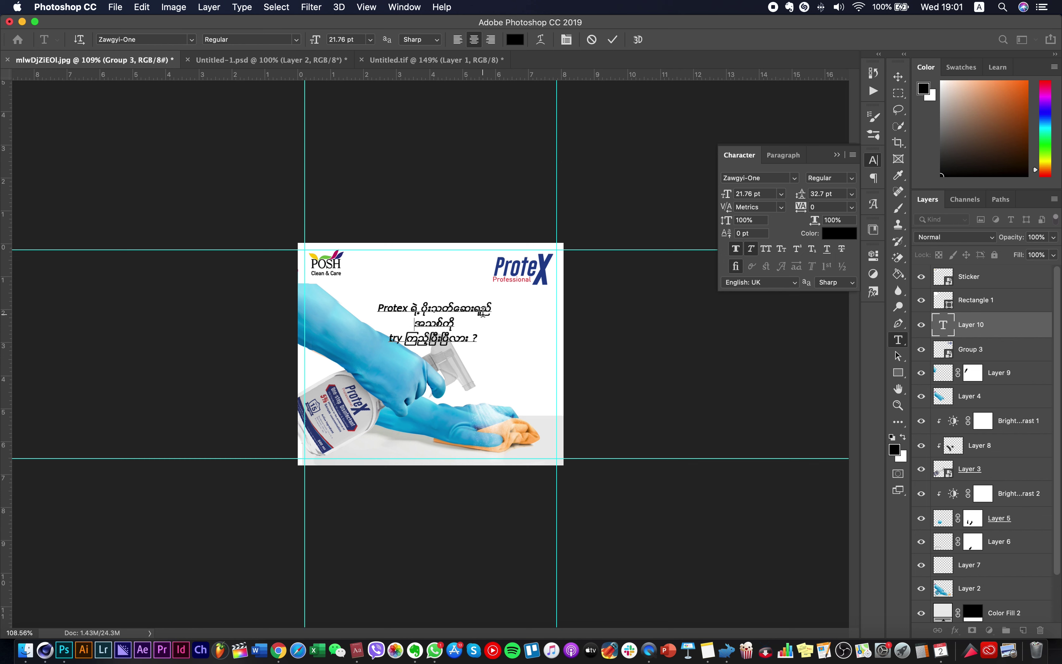
{"action": "left_click", "coordinate": [389, 339]}
{"action": "key", "text": "BackSpace"}
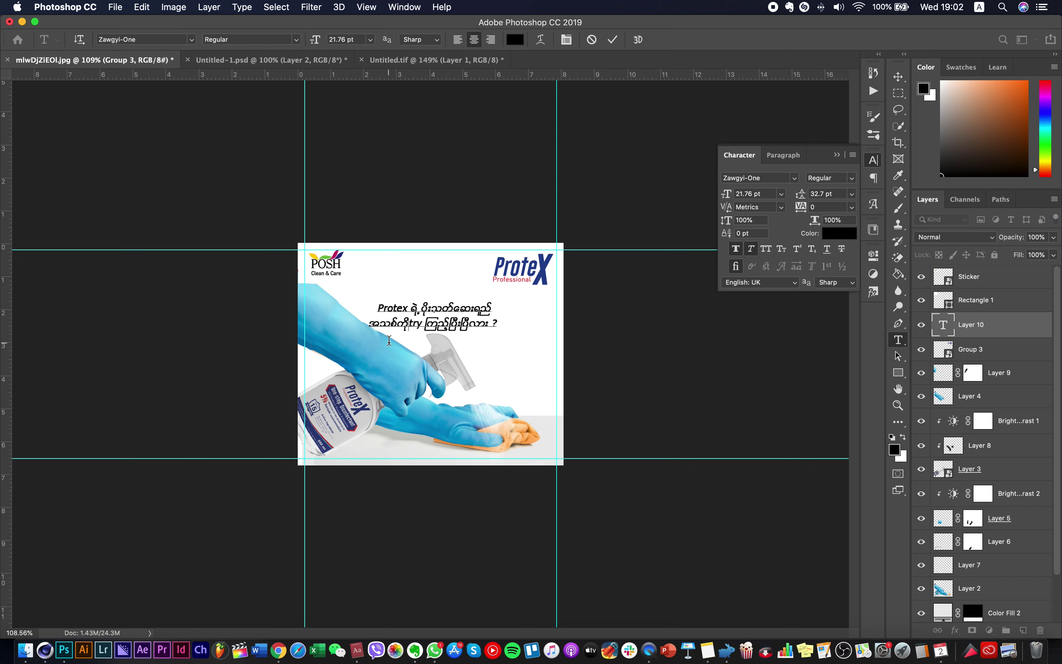
Left-align the headline and move it beneath the ProteX logo
{"action": "key", "text": "super+a"}
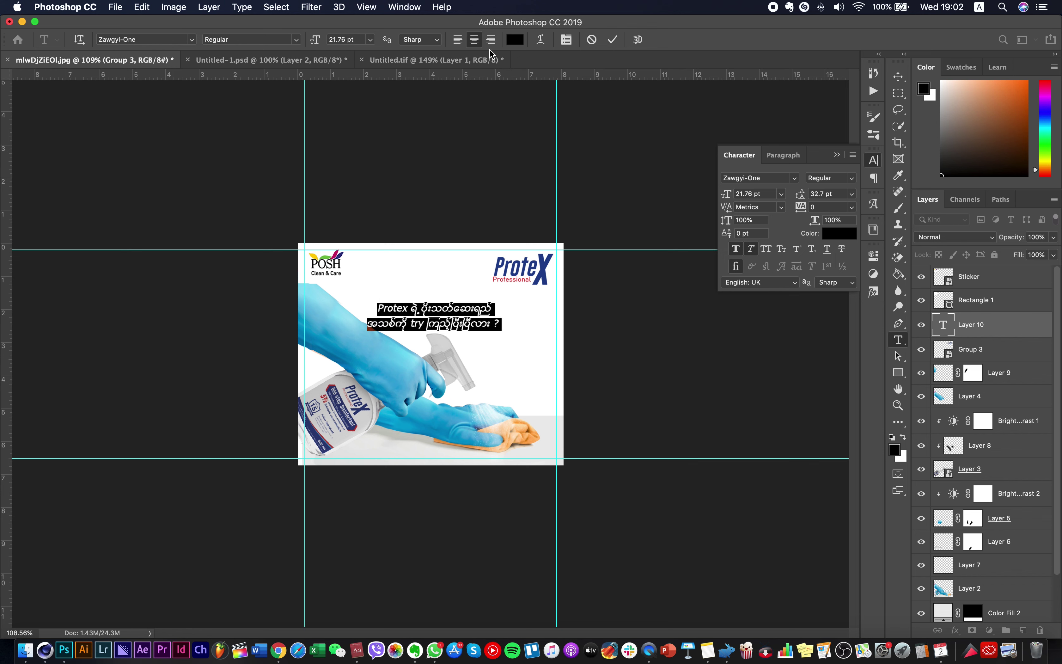
{"action": "left_click", "coordinate": [457, 40]}
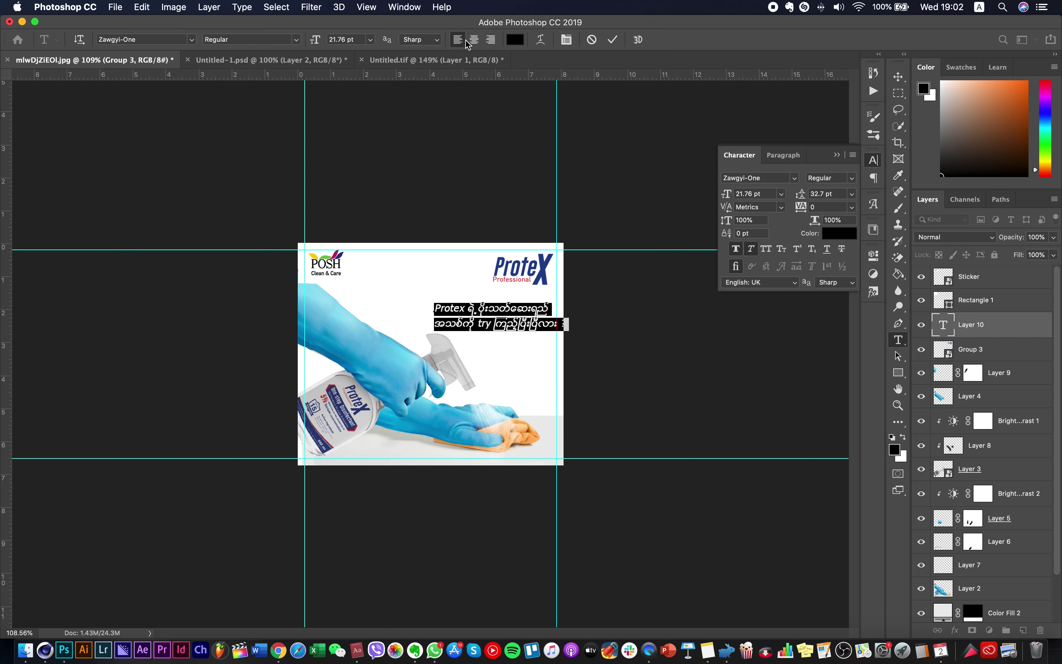
{"action": "left_click", "coordinate": [899, 77]}
{"action": "left_click_drag", "start_coordinate": [518, 321], "coordinate": [466, 319]}
{"action": "double_click", "coordinate": [452, 315]}
Replace 'try' with 'သုံး' and enlarge the word Protex
{"action": "left_click", "coordinate": [452, 315]}
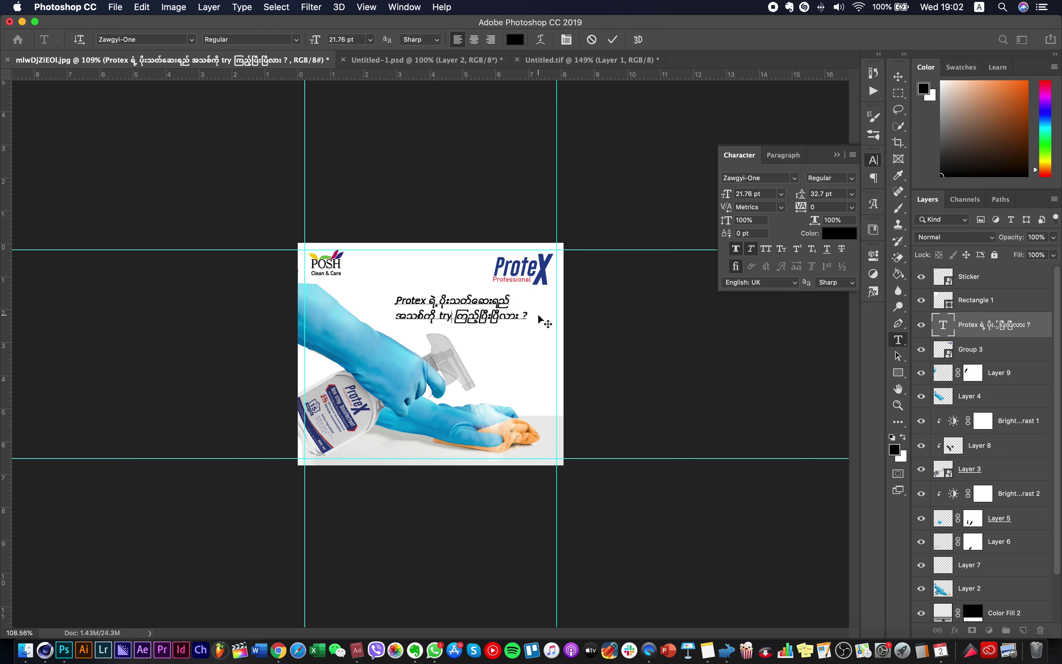
{"action": "key", "text": "BackSpace"}
{"action": "key", "text": "BackSpace"}
{"action": "key", "text": "BackSpace"}
{"action": "key", "text": "BackSpace"}
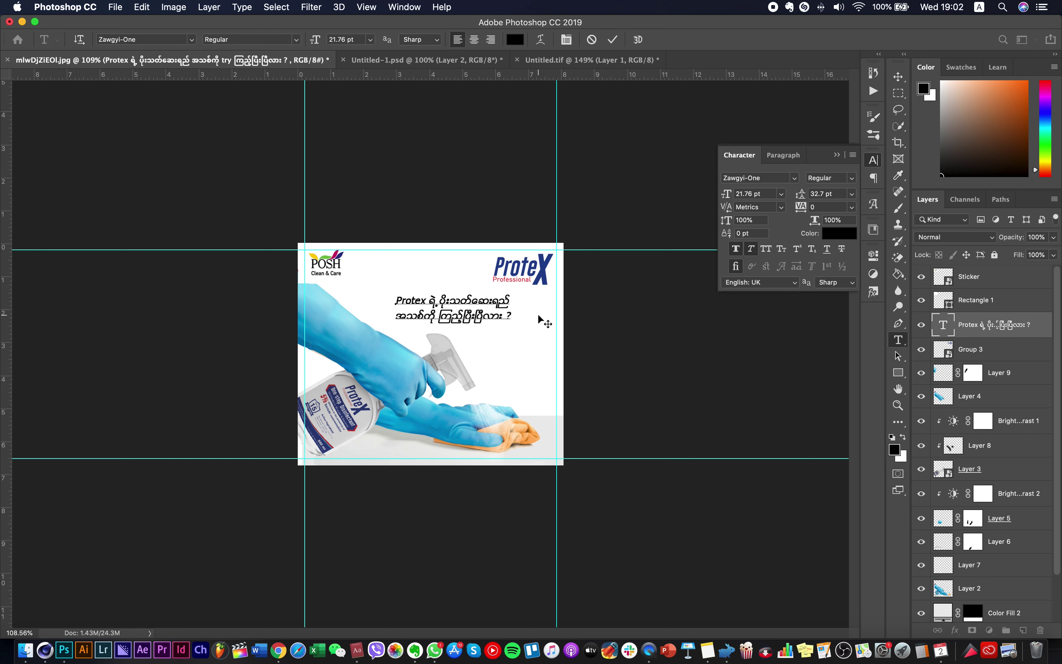
{"action": "type", "text": "သုံး"}
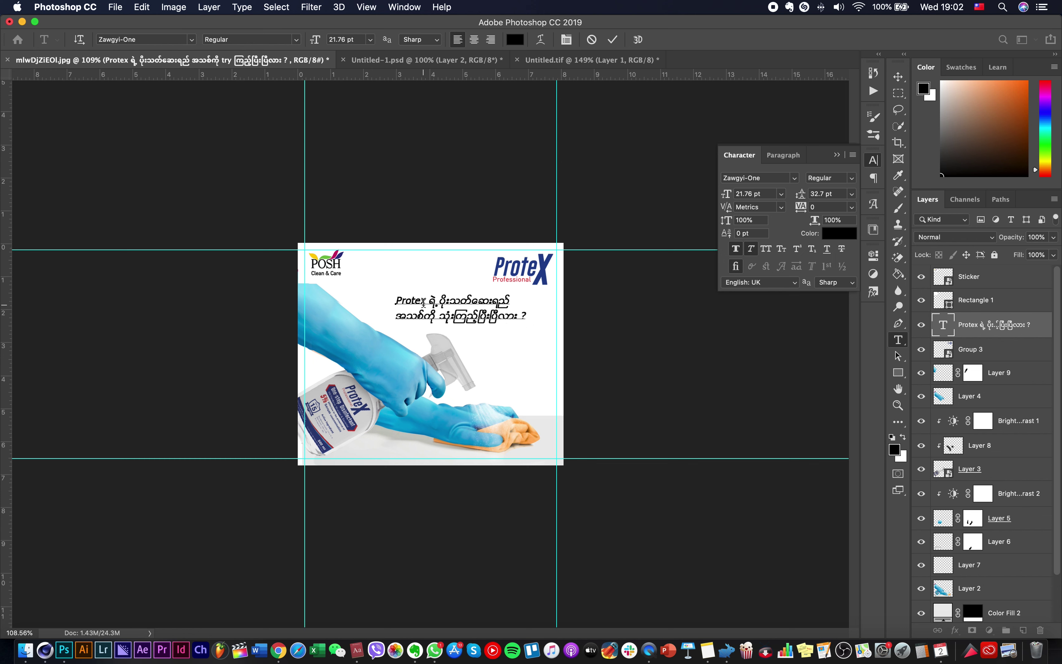
{"action": "double_click", "coordinate": [395, 300]}
{"action": "key", "text": "super+shift+period"}
Enlarge Protex one more point and scale the closing question mark to 71.76 pt
{"action": "key", "text": "super+shift+period"}
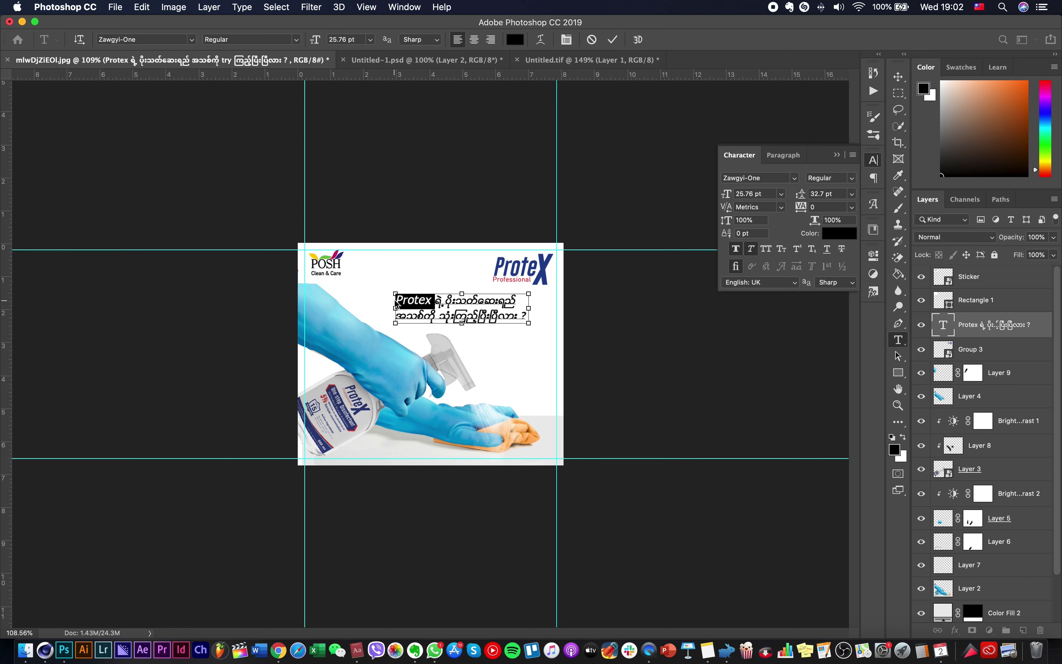
{"action": "double_click", "coordinate": [523, 315]}
{"action": "key", "text": "super+shift+period"}
{"action": "key", "text": "super+shift+period"}
{"action": "key", "text": "super+shift+period"}
{"action": "key", "text": "super+shift+period"}
{"action": "key", "text": "super+shift+period"}
{"action": "key", "text": "super+shift+period"}
{"action": "key", "text": "super+shift+period"}
{"action": "key", "text": "super+shift+period"}
{"action": "key", "text": "super+shift+period"}
{"action": "key", "text": "super+shift+period"}
{"action": "key", "text": "super+shift+period"}
{"action": "key", "text": "super+shift+period"}
{"action": "key", "text": "super+shift+period"}
{"action": "key", "text": "super+shift+period"}
{"action": "key", "text": "super+shift+period"}
{"action": "key", "text": "super+shift+period"}
{"action": "key", "text": "super+shift+period"}
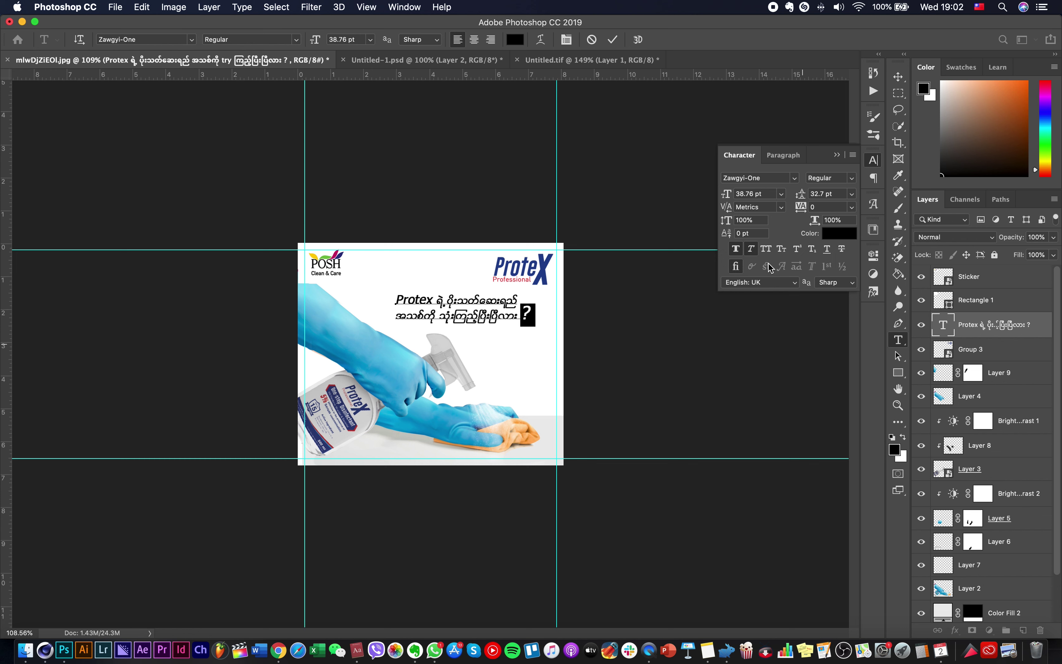
{"action": "left_click_drag", "start_coordinate": [732, 196], "coordinate": [749, 197]}
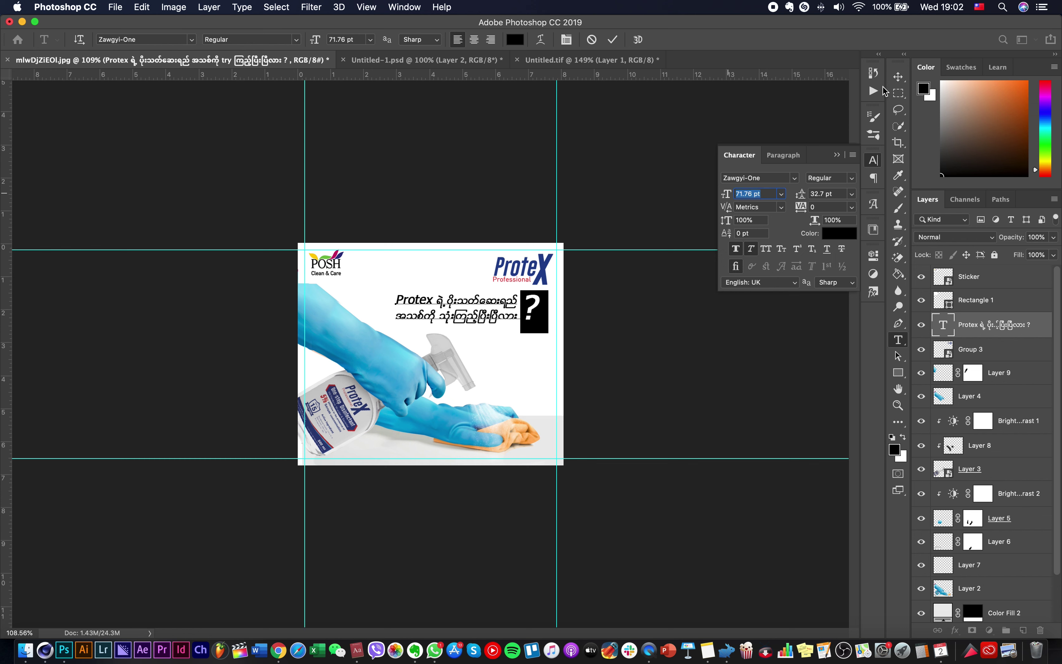
{"action": "left_click", "coordinate": [899, 77]}
Hide the Sticker and Rectangle 1 layers and move the headline up toward the logo
{"action": "left_click", "coordinate": [335, 270], "text": "super"}
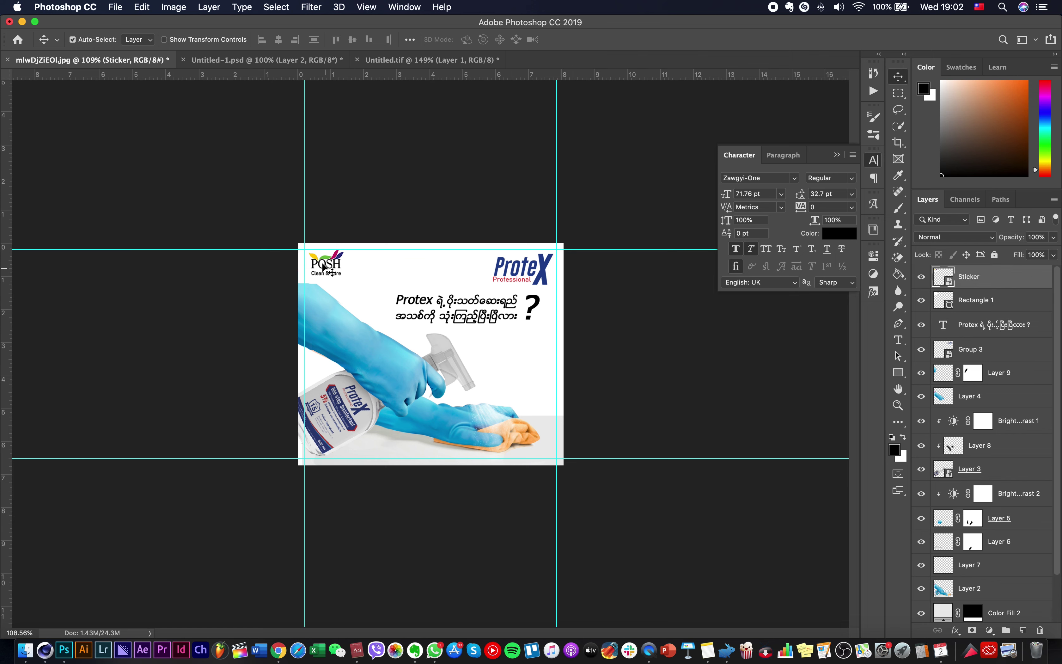
{"action": "left_click", "coordinate": [921, 277]}
{"action": "left_click", "coordinate": [921, 300]}
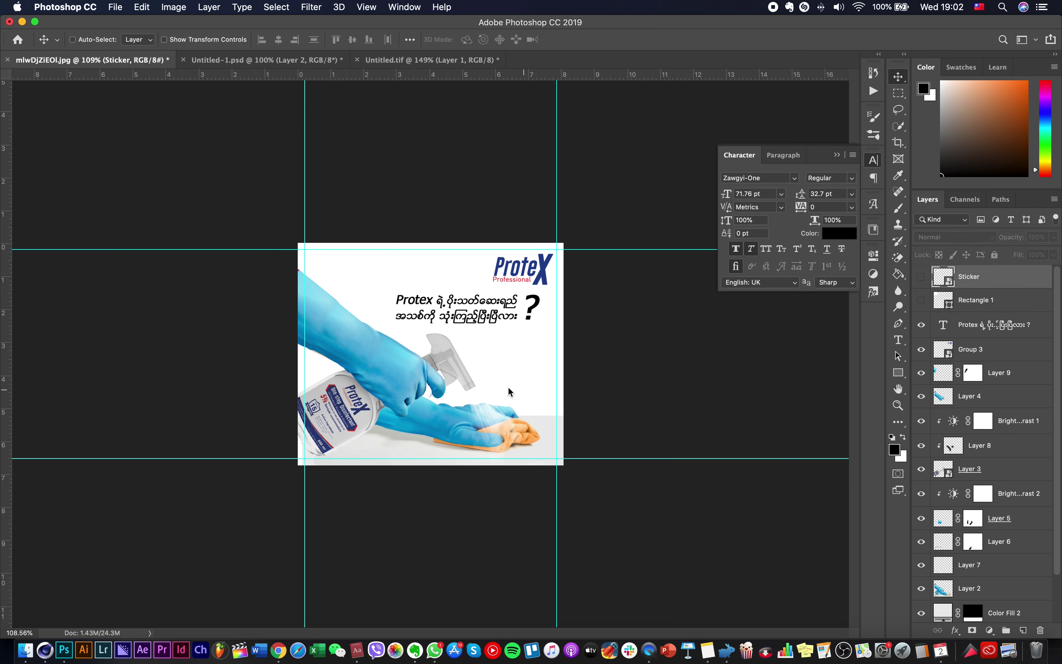
{"action": "left_click", "coordinate": [519, 320], "text": "super"}
{"action": "mouse_move", "coordinate": [518, 320]}
{"action": "left_mouse_down"}
{"action": "mouse_move", "coordinate": [456, 292]}
{"action": "mouse_move", "coordinate": [525, 314]}
{"action": "mouse_move", "coordinate": [526, 325]}
{"action": "mouse_move", "coordinate": [537, 307]}
{"action": "left_mouse_up"}
{"action": "key", "text": "super"}
Shift the headline down-left and the ProteX logo slightly right, then unhide sticker and rectangle
{"action": "left_click", "coordinate": [555, 274], "text": "super"}
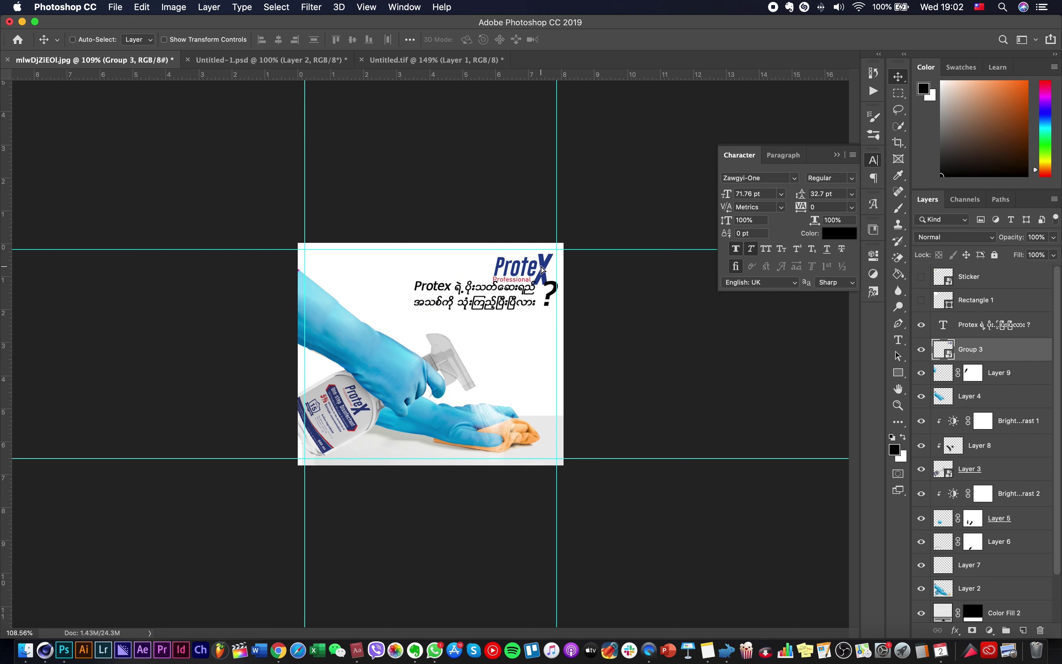
{"action": "key", "text": "super"}
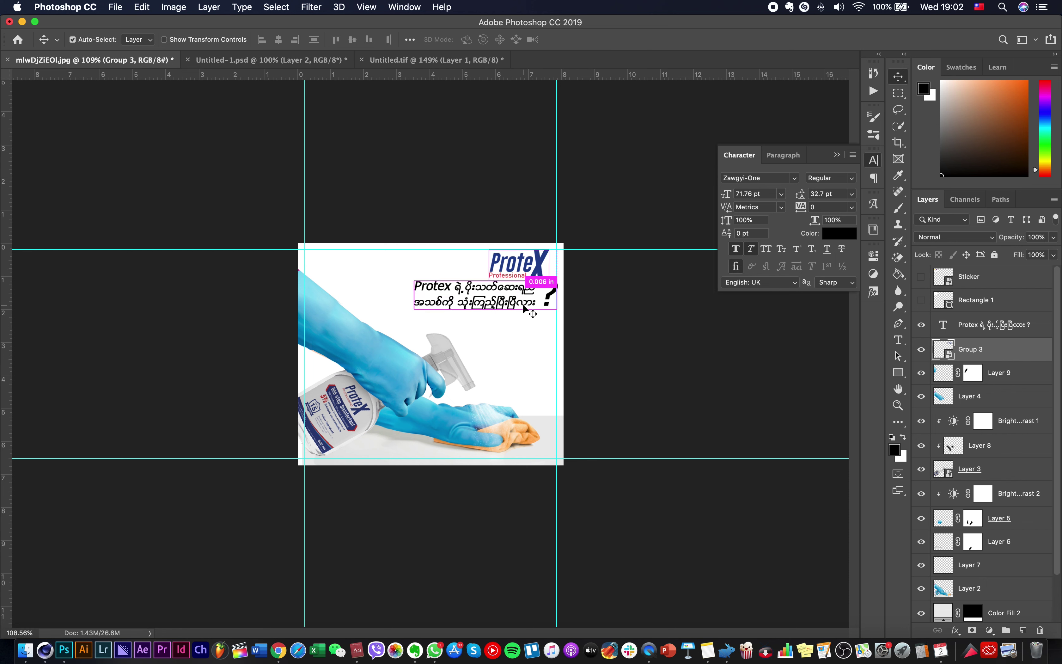
{"action": "left_click", "coordinate": [503, 310], "text": "super"}
{"action": "left_click_drag", "start_coordinate": [504, 310], "coordinate": [478, 322]}
{"action": "left_click", "coordinate": [536, 272], "text": "super"}
{"action": "left_click_drag", "start_coordinate": [536, 272], "coordinate": [544, 272]}
{"action": "left_click_drag", "start_coordinate": [921, 300], "coordinate": [922, 277]}
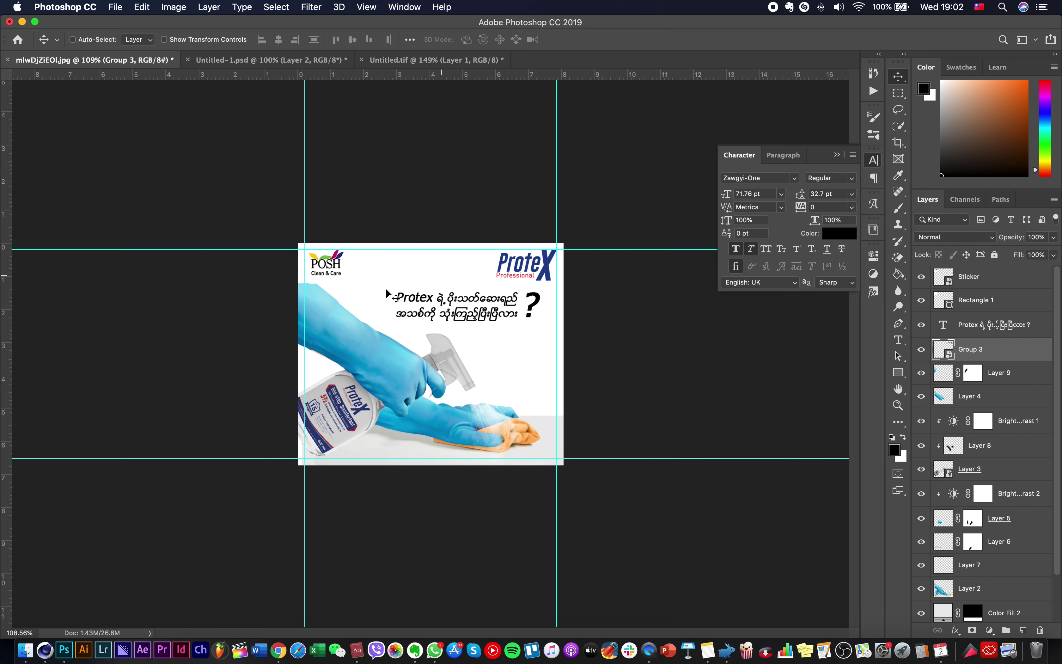
Nudge the photo layers slightly downward
{"action": "left_click", "coordinate": [496, 303], "text": "super"}
{"action": "double_click", "coordinate": [494, 299]}
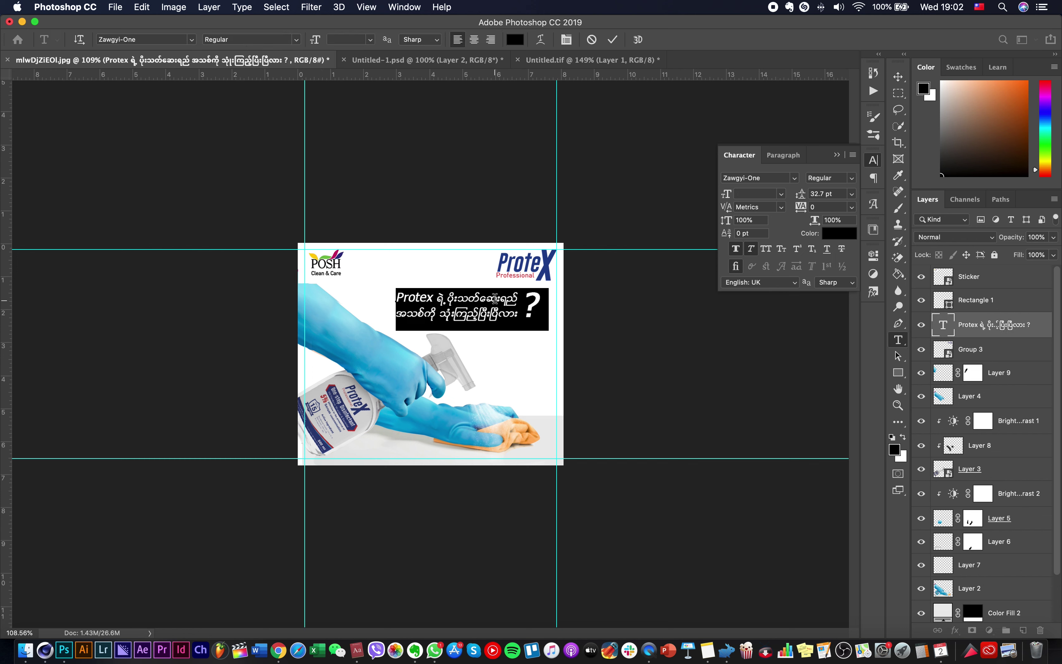
{"action": "left_click", "coordinate": [583, 373]}
{"action": "left_click_drag", "start_coordinate": [617, 451], "coordinate": [298, 361]}
{"action": "left_click_drag", "start_coordinate": [431, 387], "coordinate": [432, 390]}
Enlarge the headline from its lower-left corner
{"action": "left_click", "coordinate": [491, 323]}
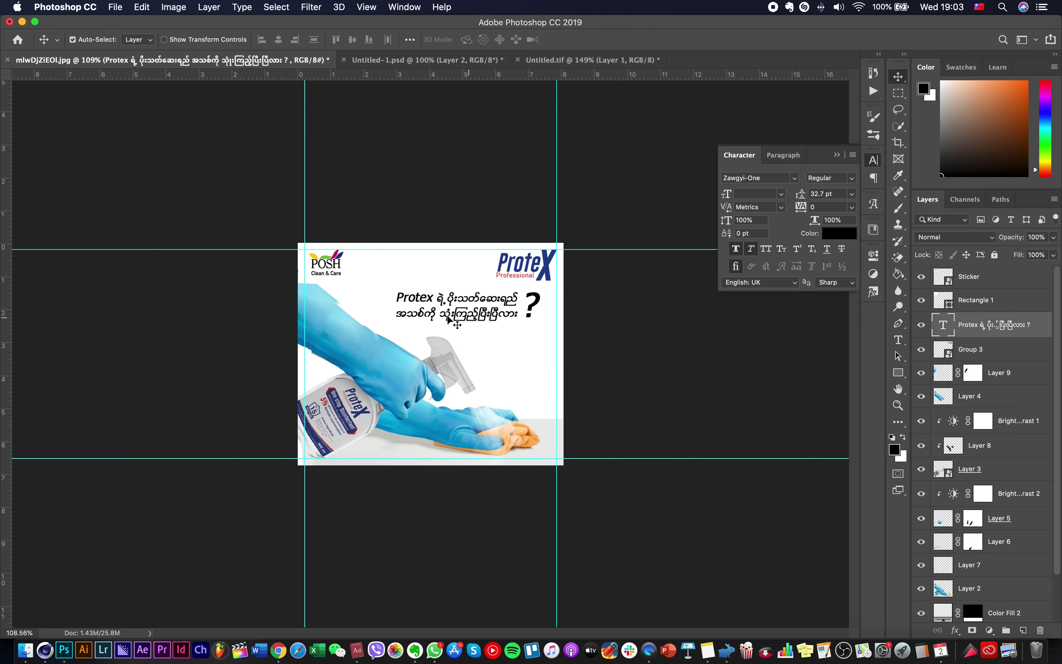
{"action": "key", "text": "super+t"}
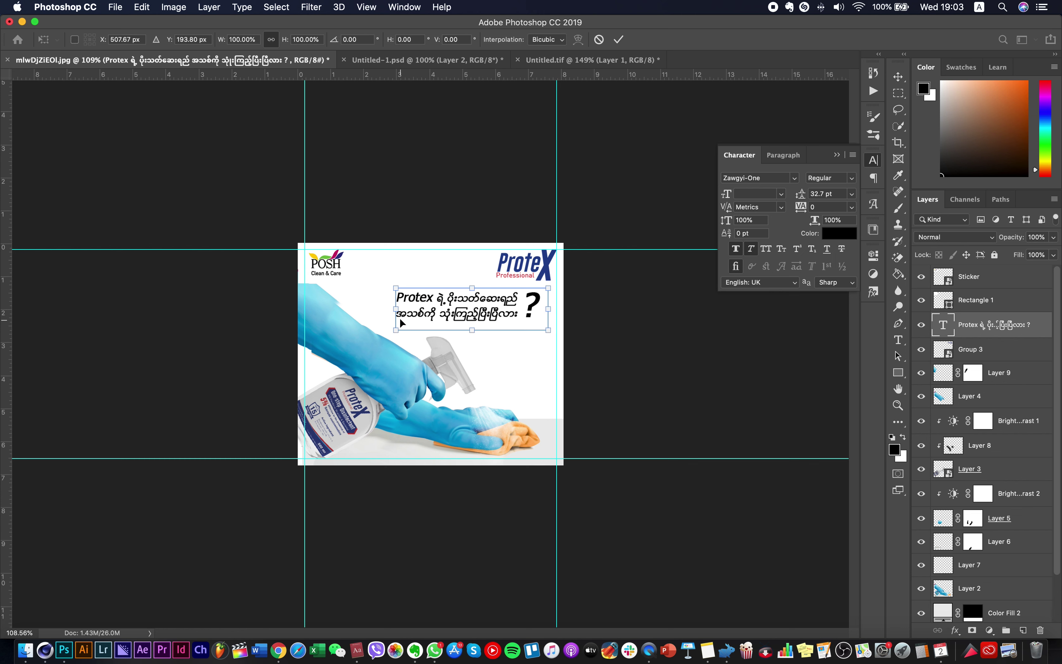
{"action": "left_click_drag", "start_coordinate": [395, 327], "coordinate": [372, 335]}
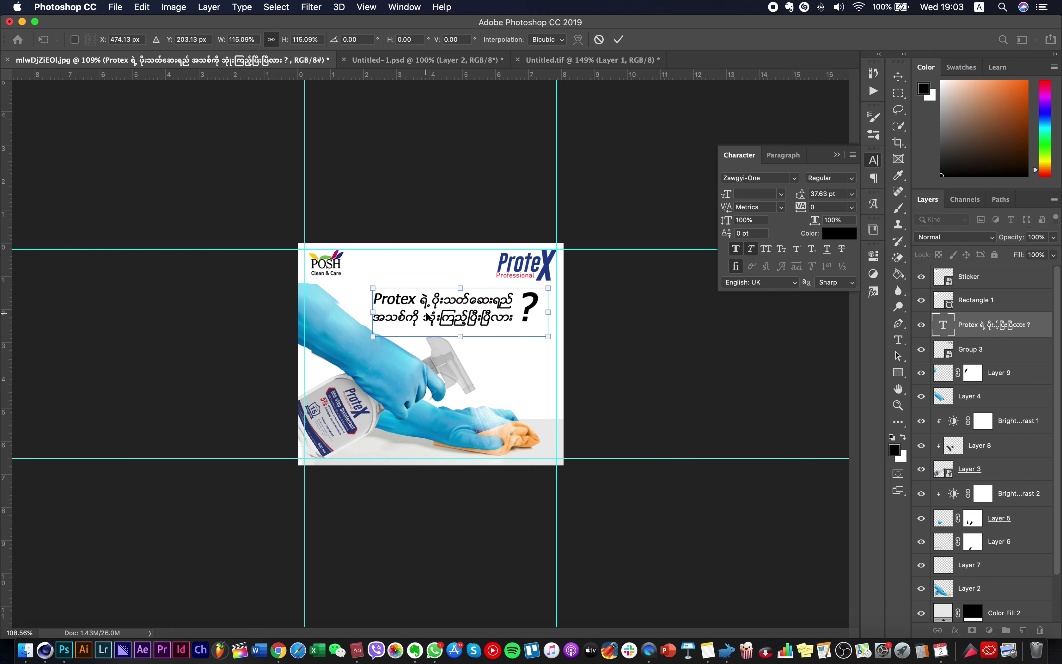
{"action": "key", "text": "Return"}
Duplicate Layer 9 and shrink both Layer 9 layers to 97.73%
{"action": "left_click", "coordinate": [328, 297], "text": "super"}
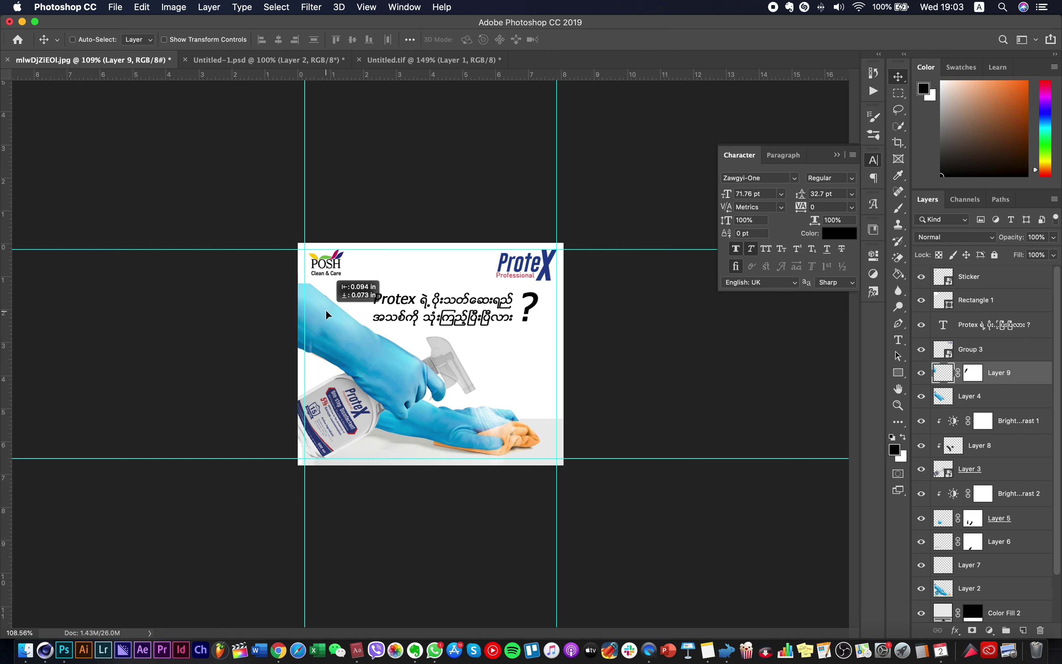
{"action": "left_click_drag", "start_coordinate": [300, 290], "coordinate": [297, 291]}
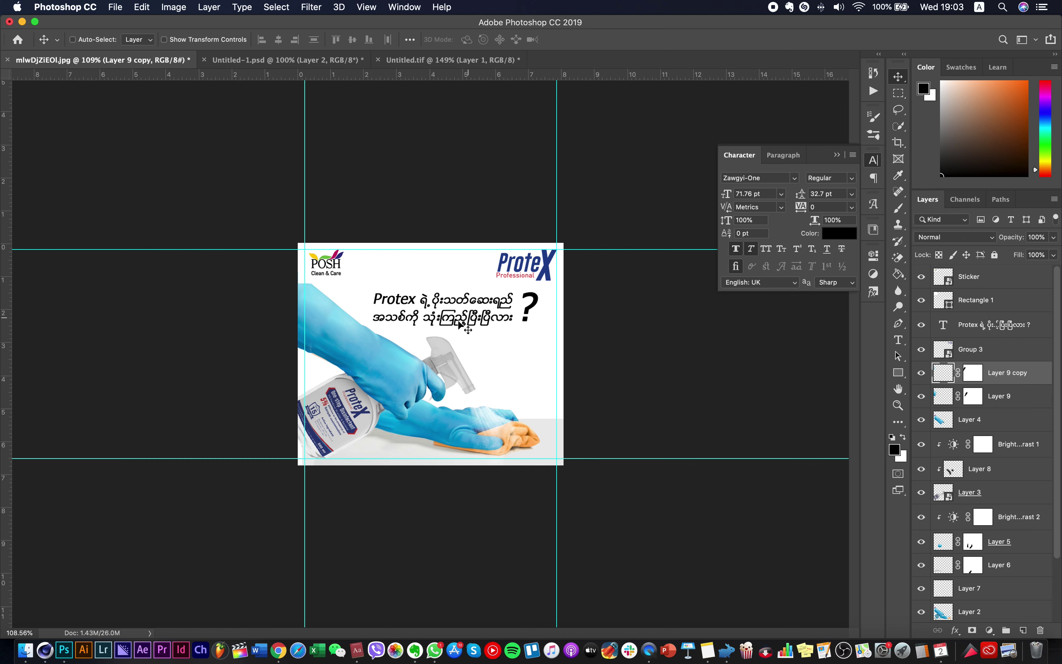
{"action": "left_click", "coordinate": [313, 299], "text": "super"}
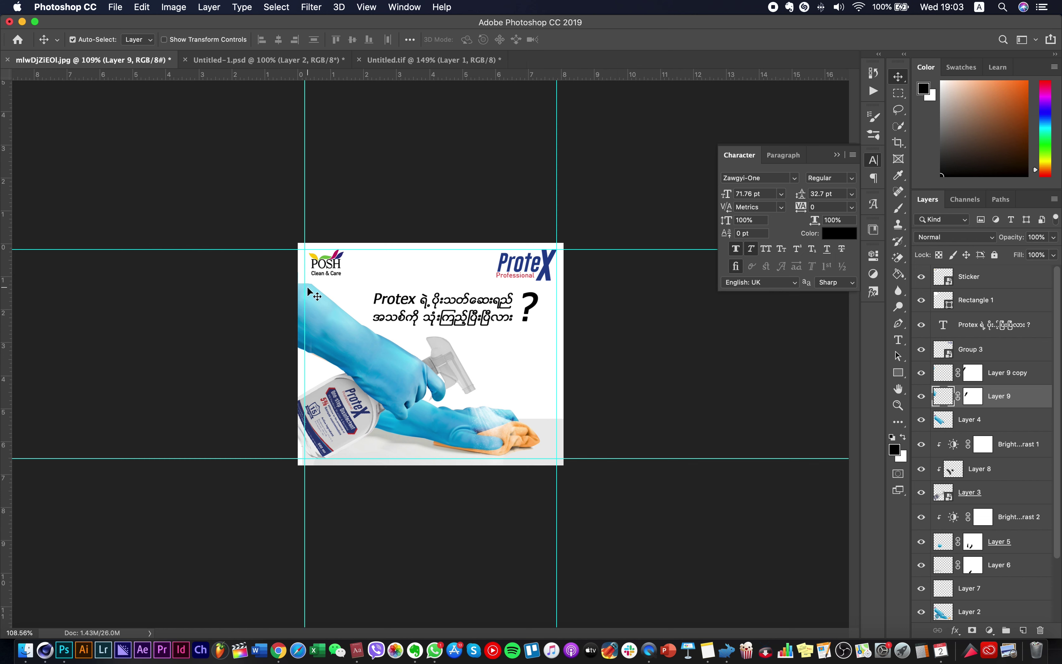
{"action": "left_click", "coordinate": [311, 291], "text": "shift+super"}
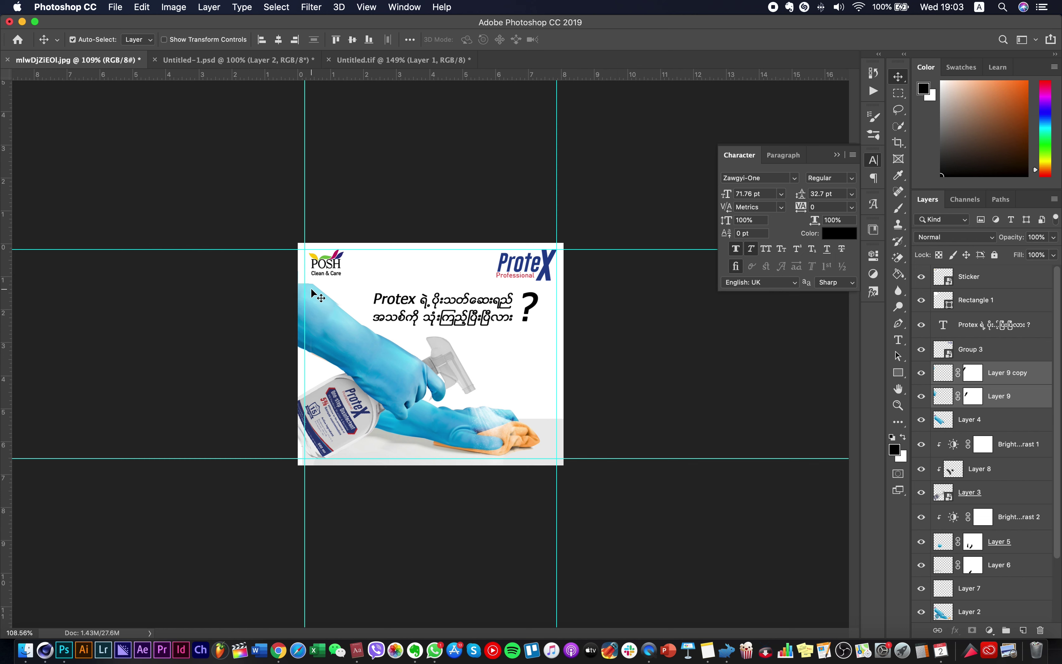
{"action": "key", "text": "super+t"}
{"action": "left_click_drag", "start_coordinate": [341, 252], "coordinate": [343, 251]}
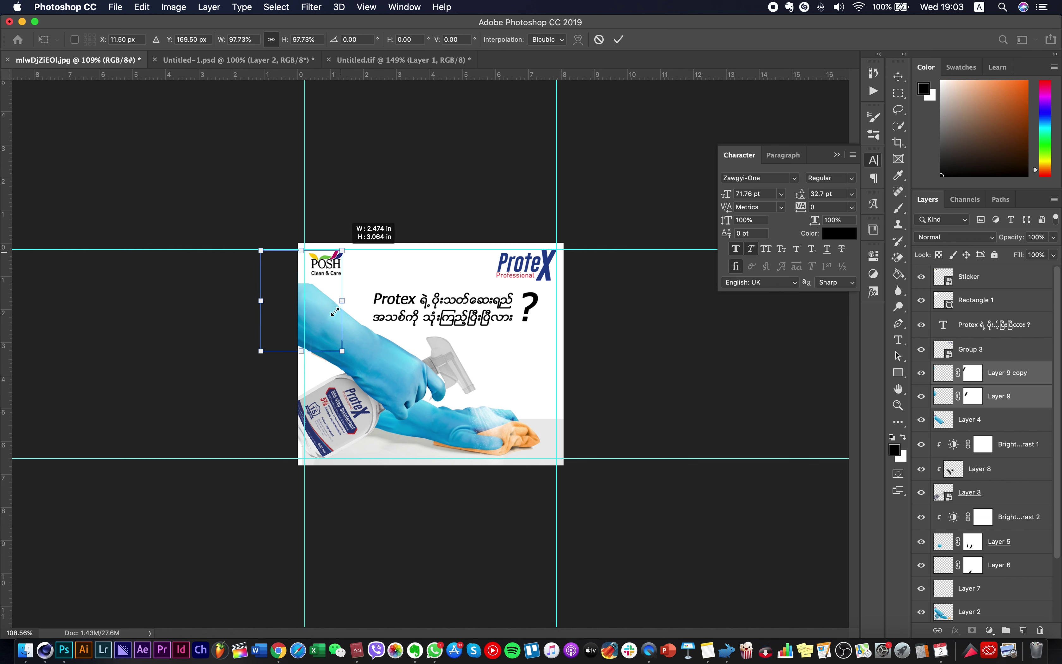
{"action": "left_click_drag", "start_coordinate": [334, 311], "coordinate": [335, 309]}
{"action": "key", "text": "Return"}
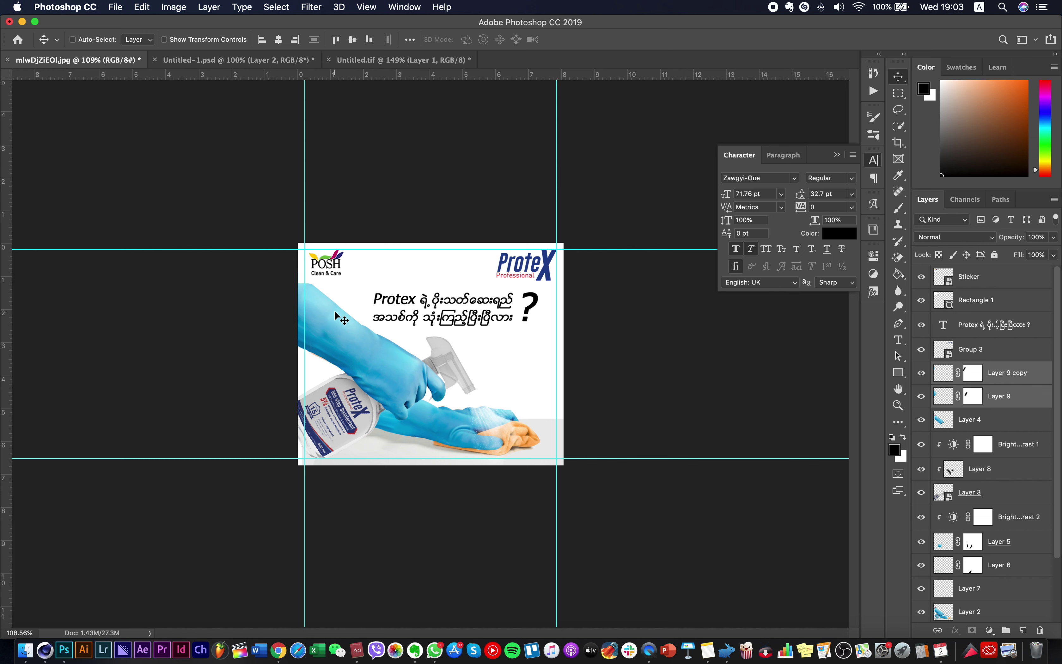
Scale the headline up a little more
{"action": "left_click", "coordinate": [496, 325], "text": "super"}
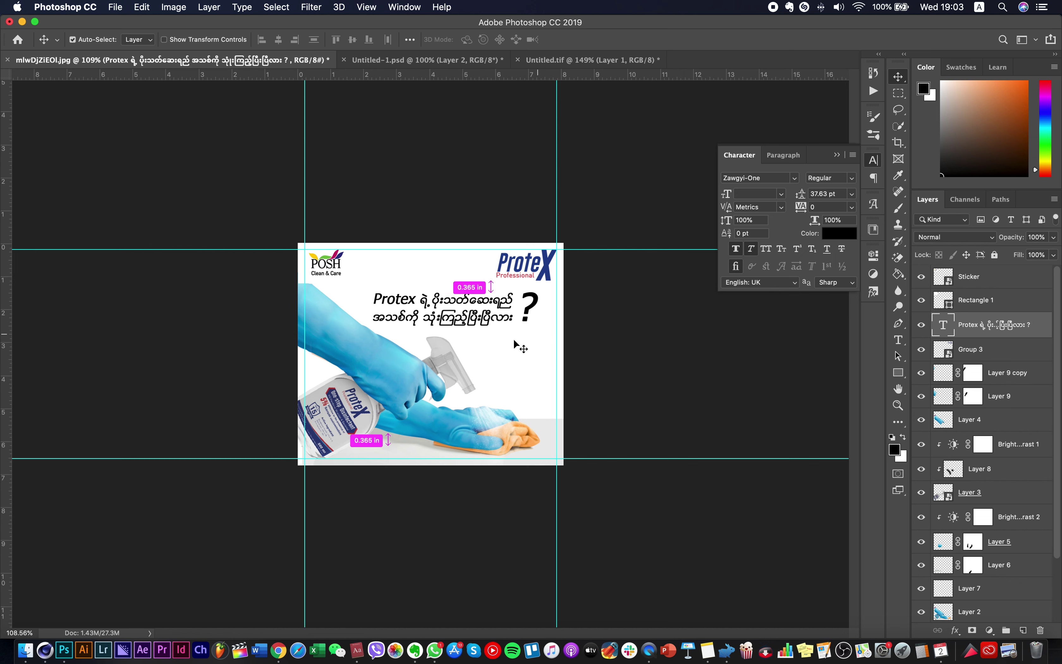
{"action": "key", "text": "super+t"}
{"action": "left_click_drag", "start_coordinate": [548, 336], "coordinate": [553, 338]}
{"action": "key", "text": "Return"}
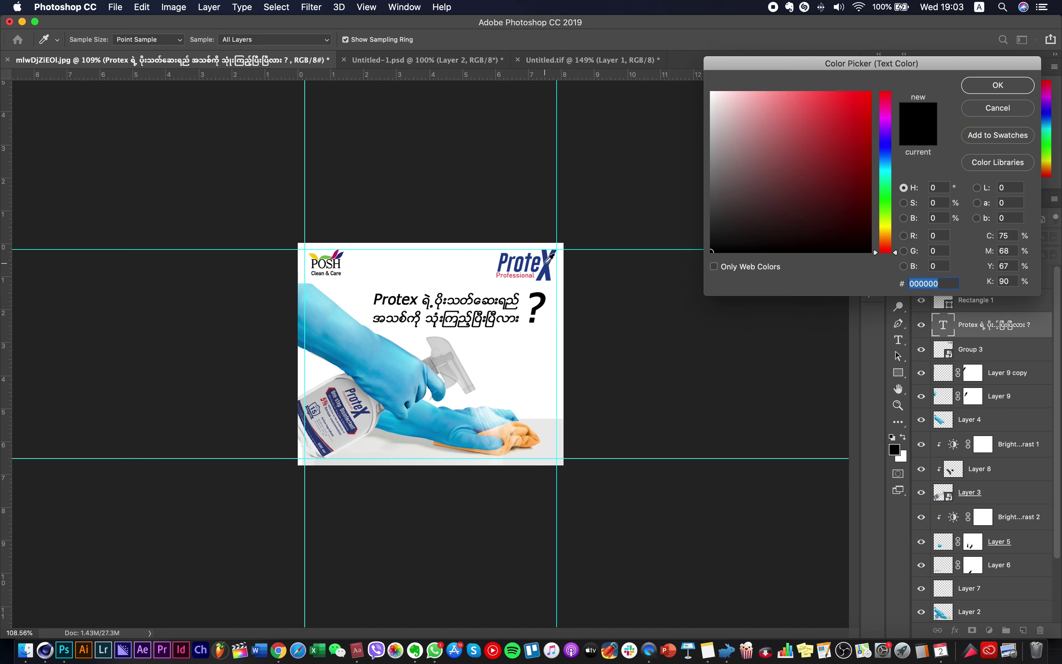
Colour the headline navy #224191 and shrink the ProteX logo slightly
{"action": "left_click", "coordinate": [549, 257]}
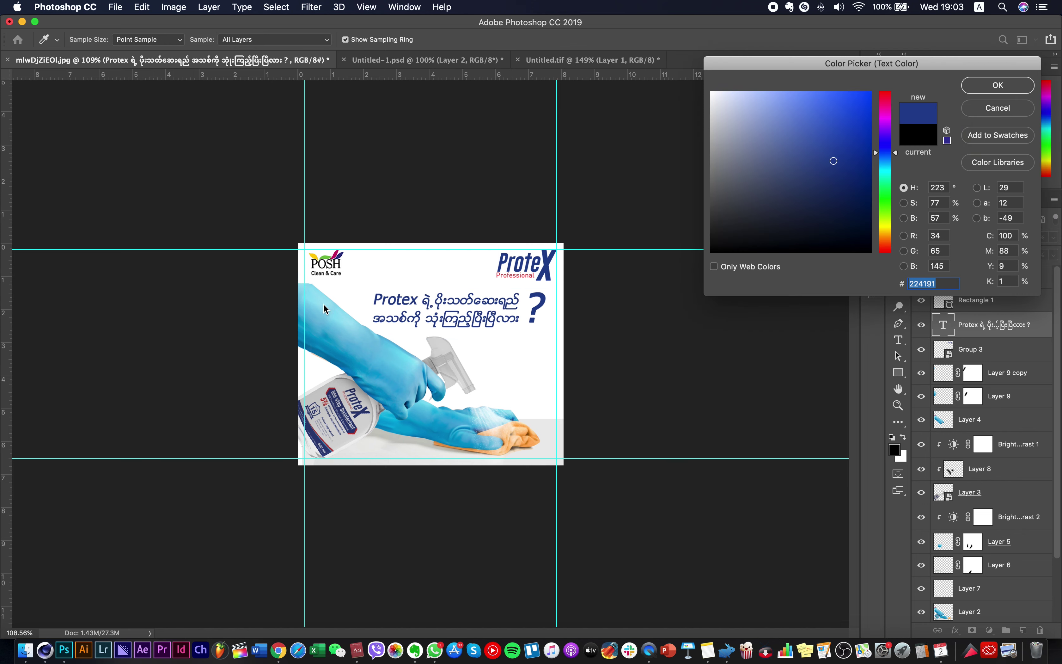
{"action": "key", "text": "Return"}
{"action": "left_click", "coordinate": [529, 276]}
{"action": "key", "text": "super+t"}
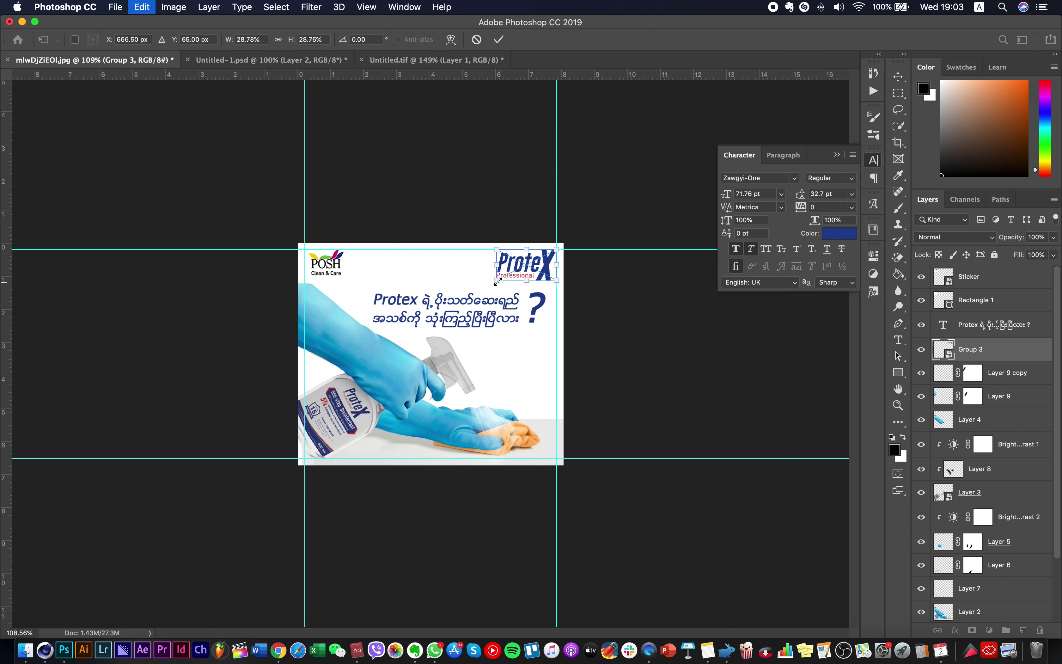
{"action": "left_click_drag", "start_coordinate": [498, 281], "coordinate": [502, 278]}
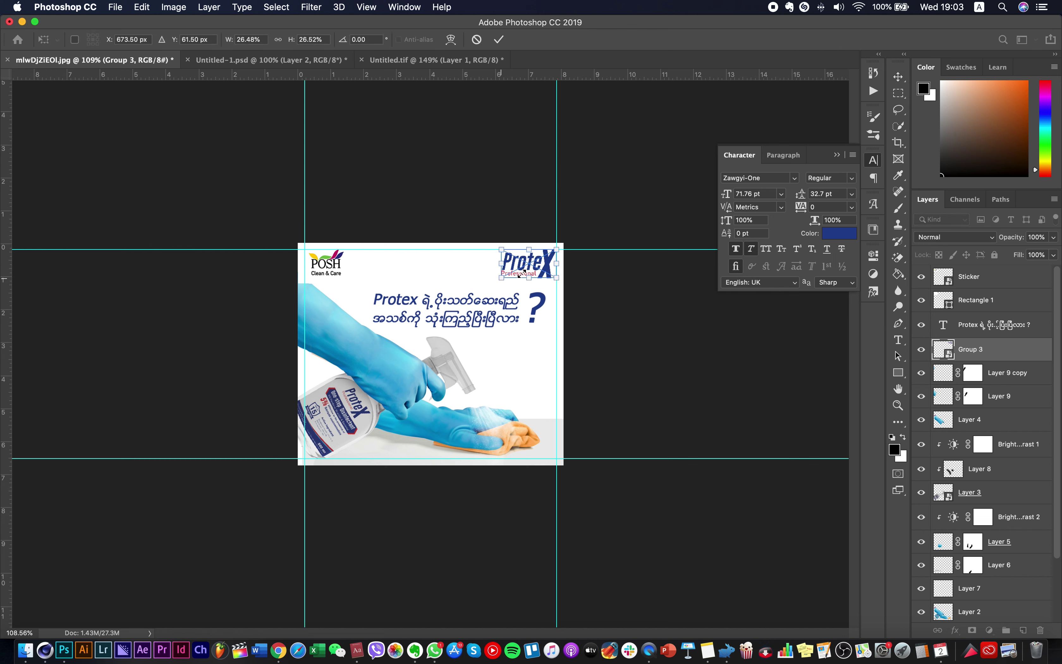
Nudge the headline to the right and zoom in on the ad
{"action": "key", "text": "Return"}
{"action": "left_click", "coordinate": [502, 318], "text": "super"}
{"action": "key", "text": "shift+Right"}
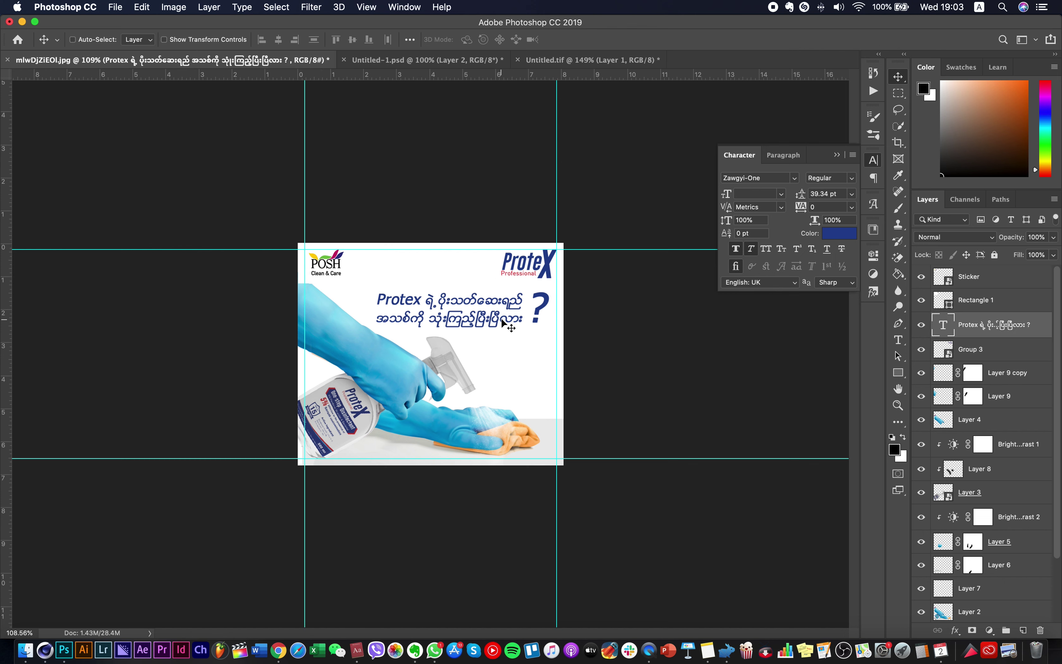
{"action": "key", "text": "Right"}
{"action": "key", "text": "Right"}
{"action": "key", "text": "Right"}
{"action": "key", "text": "Right"}
{"action": "key", "text": "Right"}
{"action": "key", "text": "Right"}
{"action": "key", "text": "Right"}
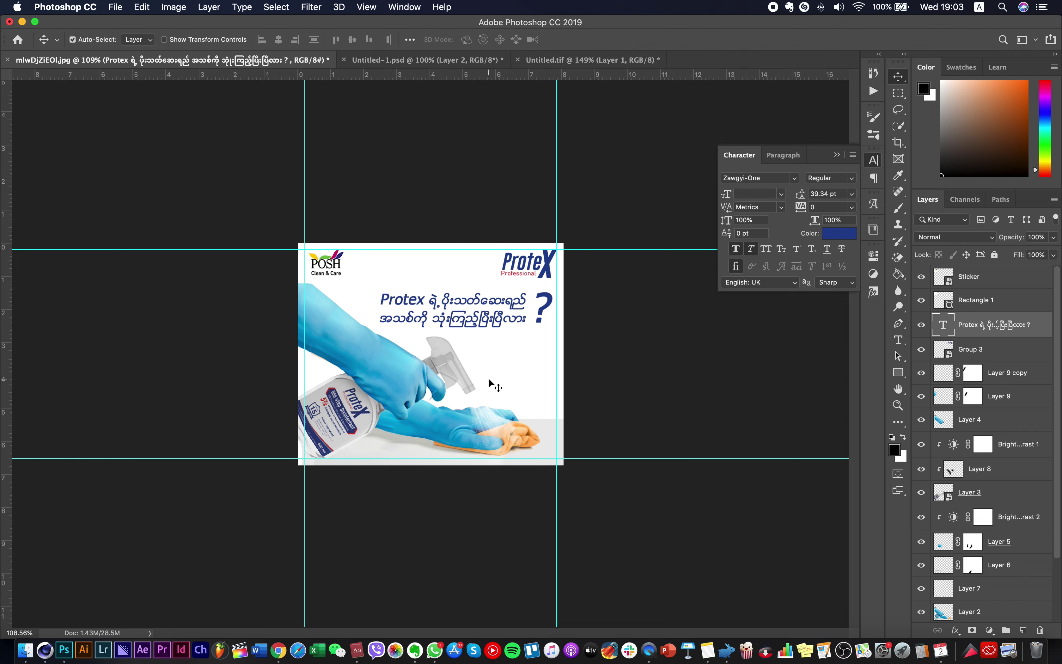
{"action": "key", "text": "super+equal"}
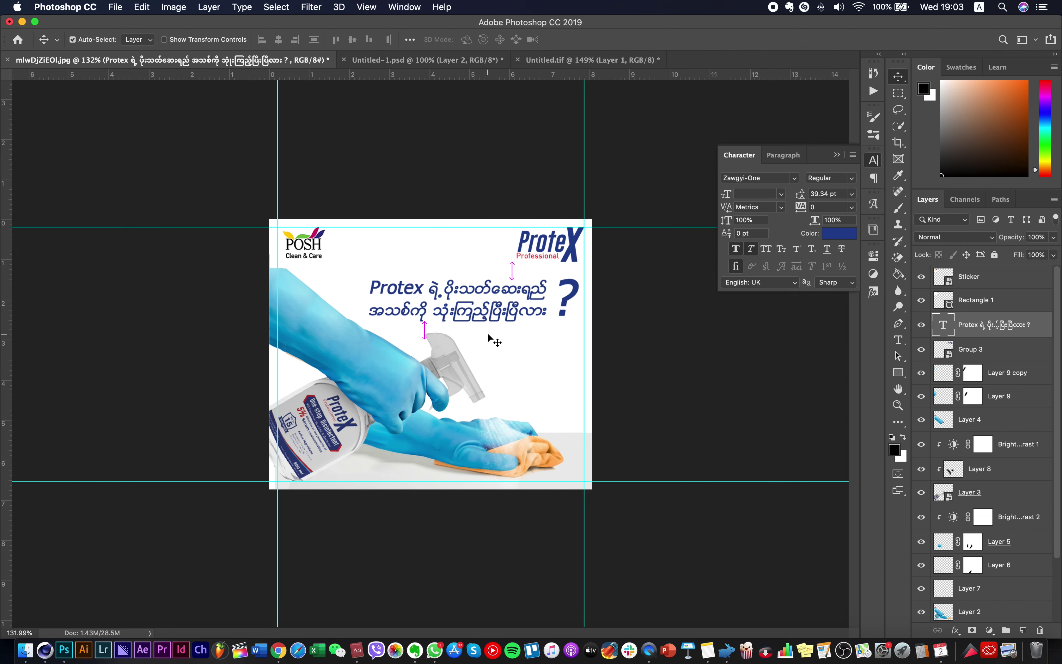
{"action": "key", "text": "super+s"}
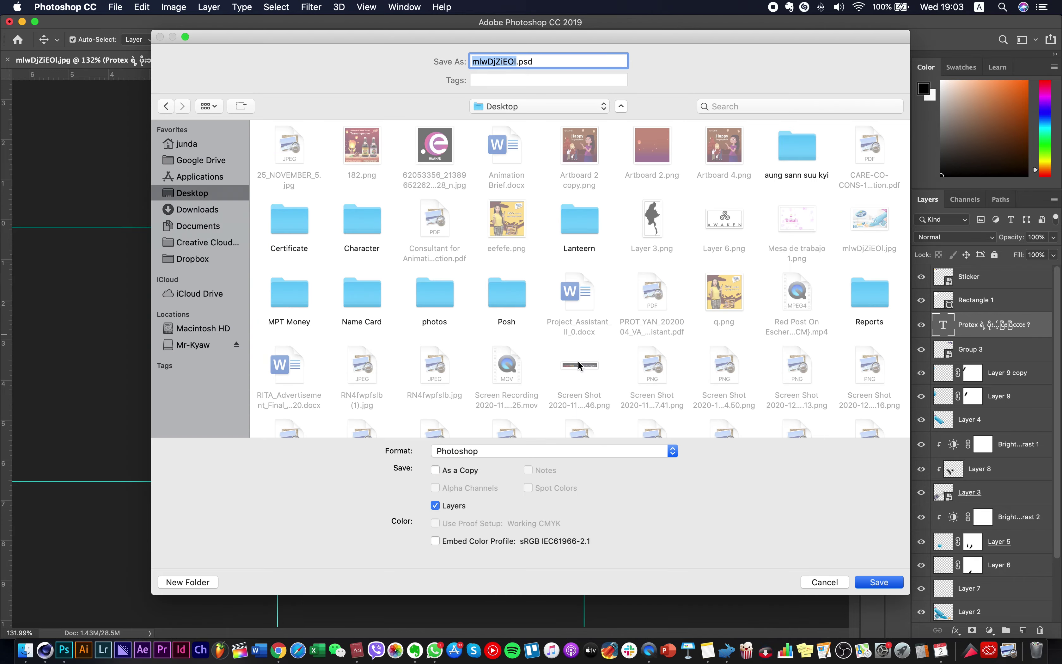
Close the save dialogs without saving and zoom in closer on the ad
{"action": "key", "text": "Return"}
{"action": "key", "text": "Return"}
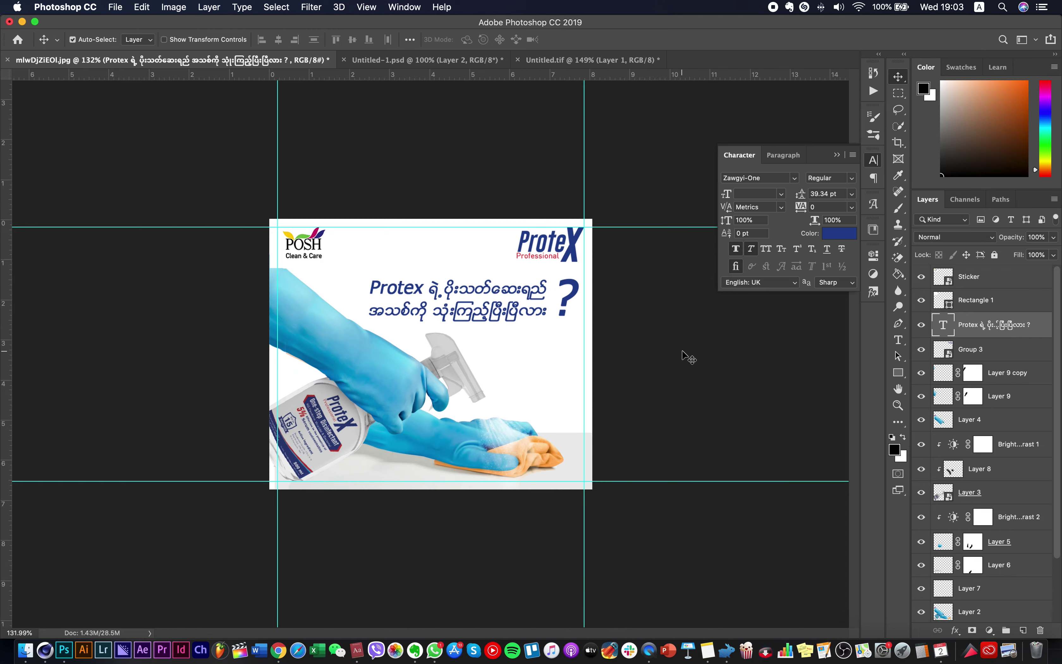
{"action": "key", "text": "super+equal"}
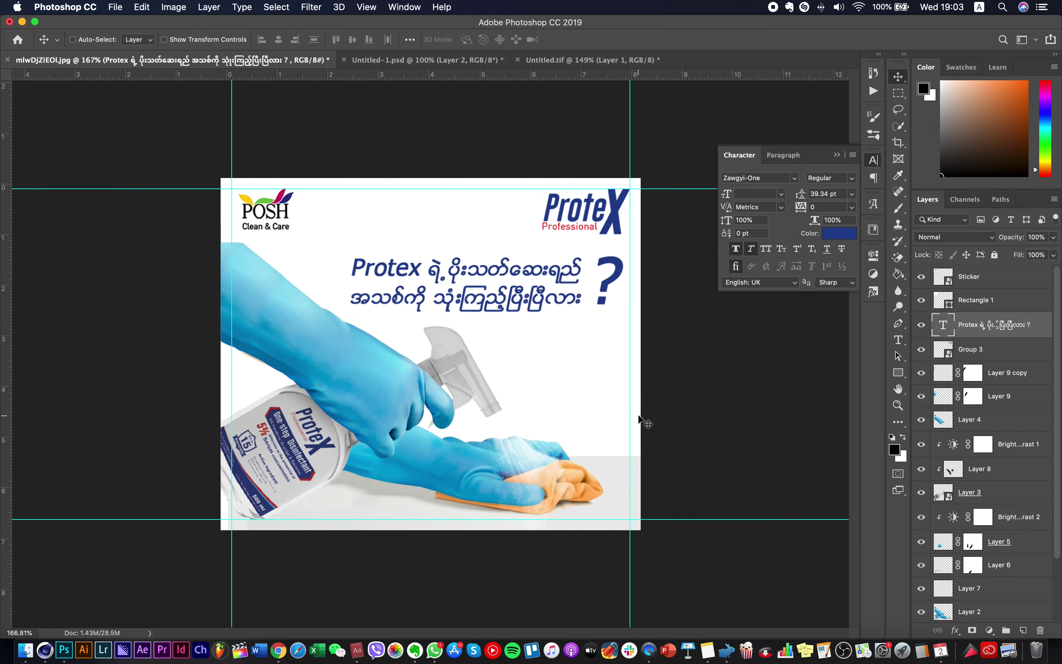